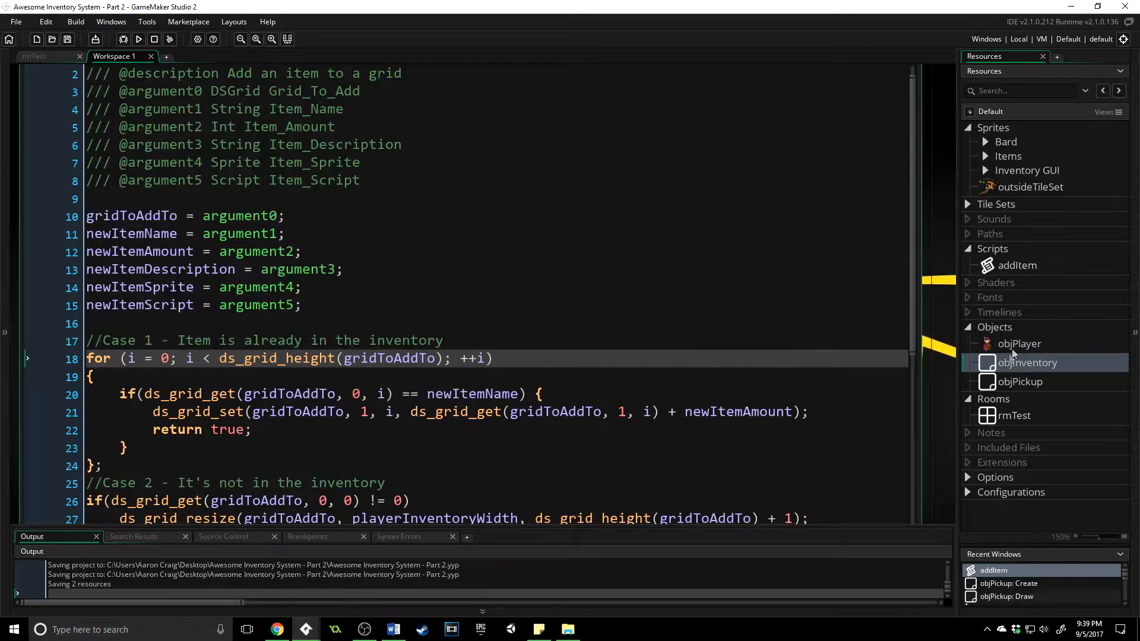
- Create a new object and name it objInventoryGUI
right_click(995, 327)
left_click(926, 333)
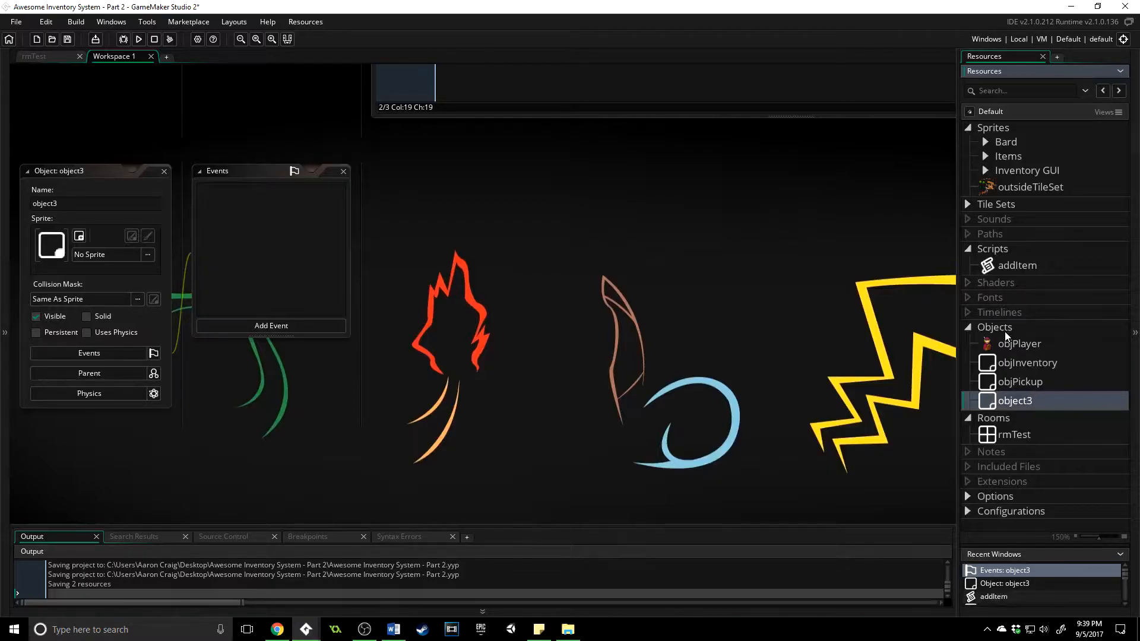
type("objInventoryGUI")
key("Return")
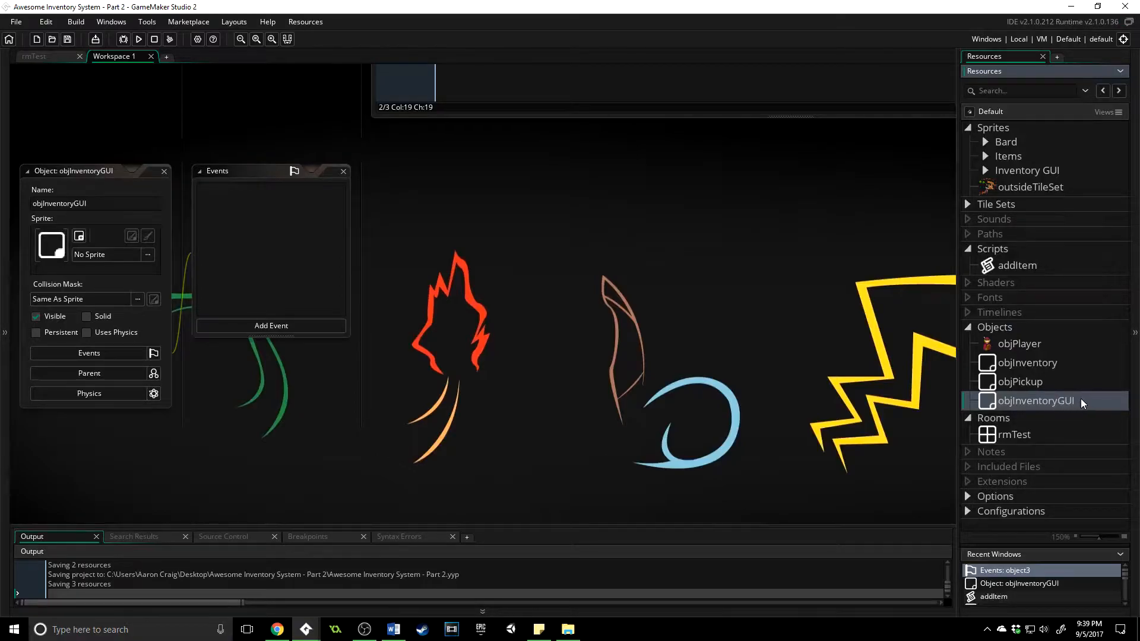
- Assign the sprFantasyInventory sprite from the Inventory GUI folder to the object
left_click(147, 255)
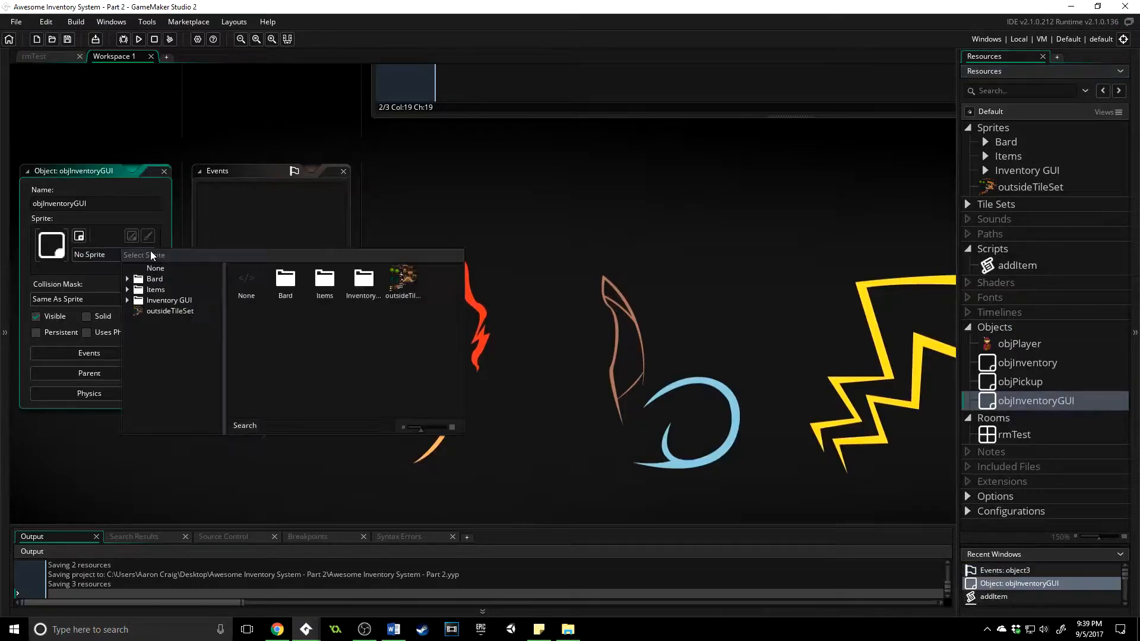
double_click(362, 279)
left_click(286, 282)
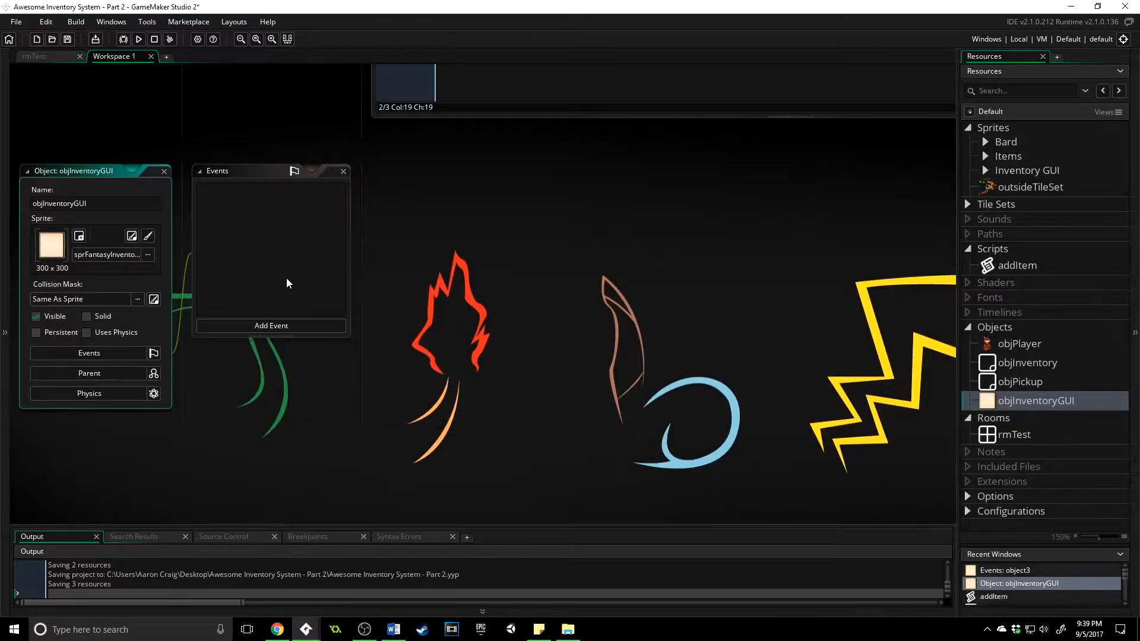
left_click(271, 325)
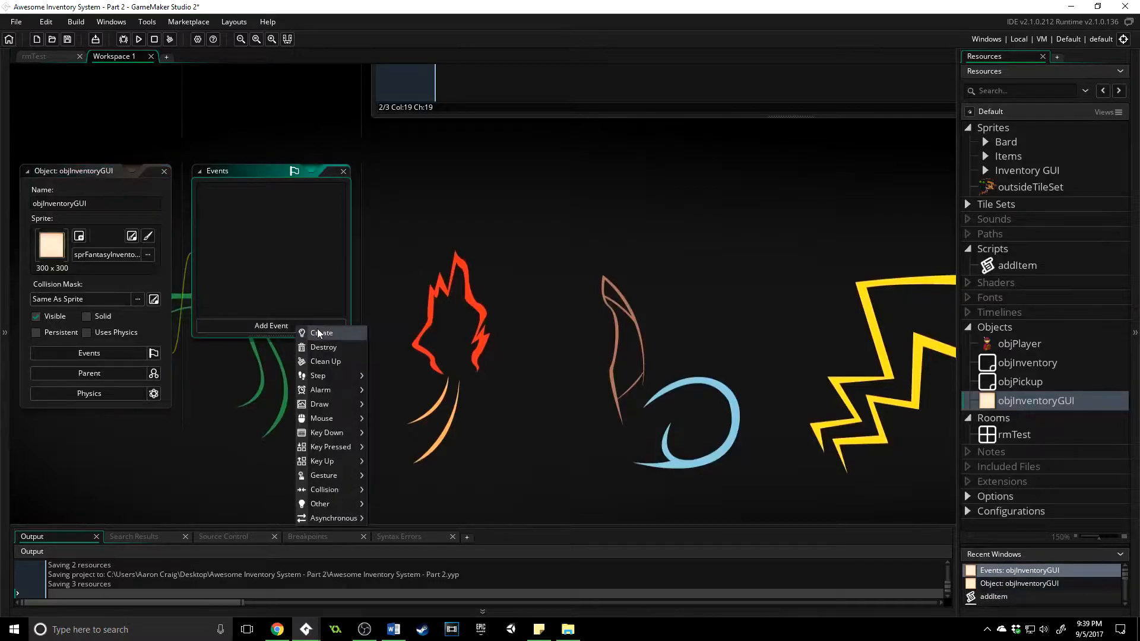
- Add a Create event described as Setting up variables with textBorder = 22 and save
left_click(319, 336)
left_click(682, 206)
type("S")
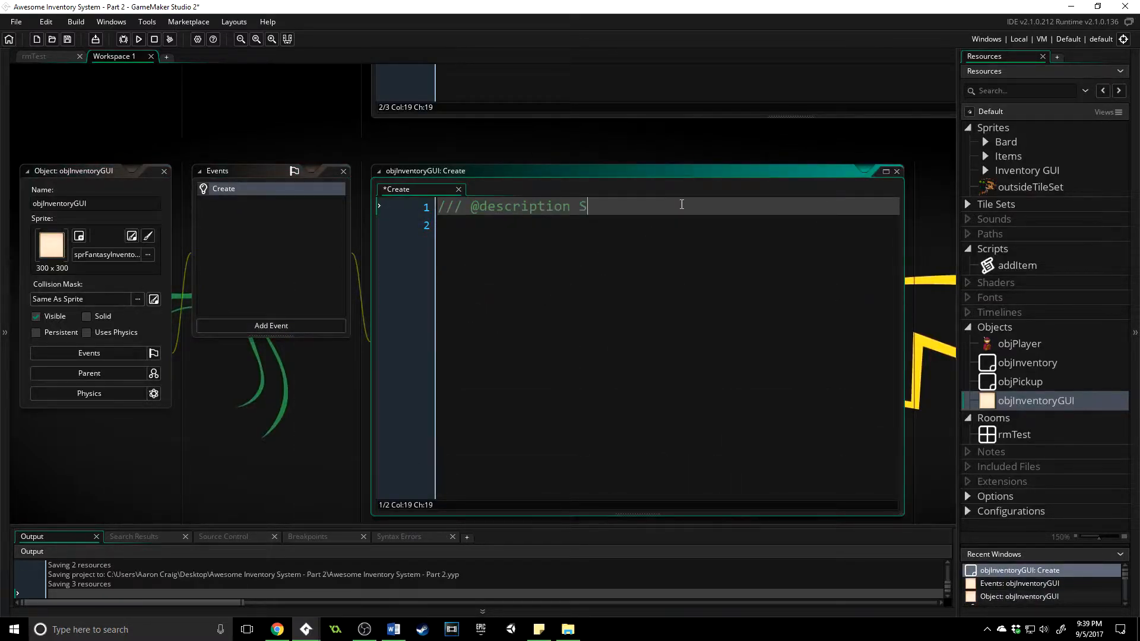
type("etting up variables")
key("Return")
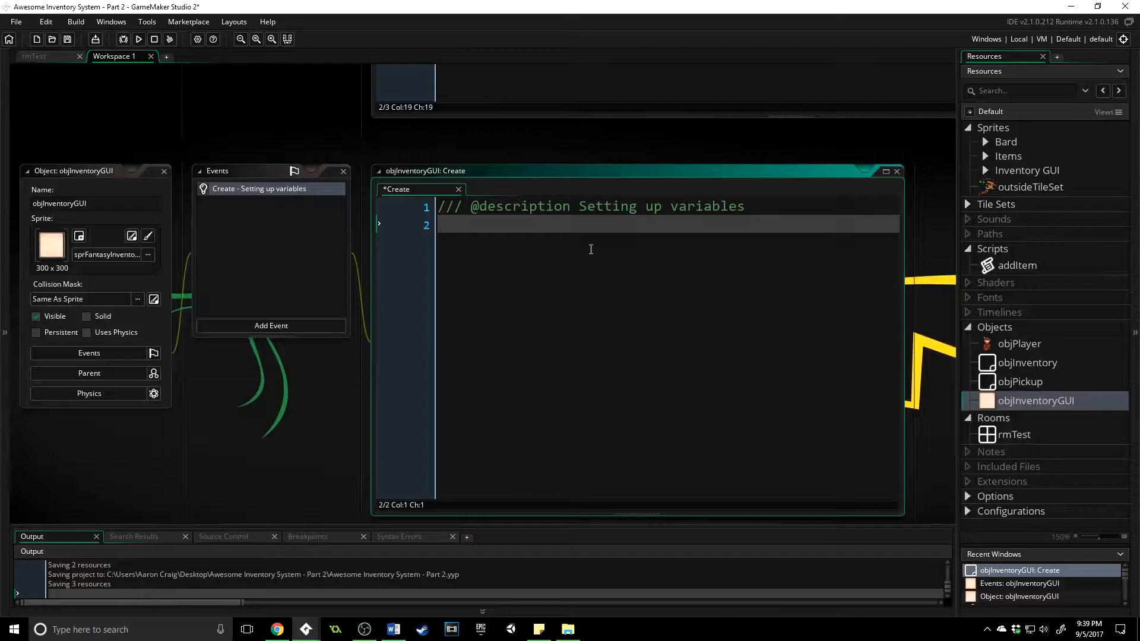
type("textBor")
type("der = 22;")
key("ctrl+s")
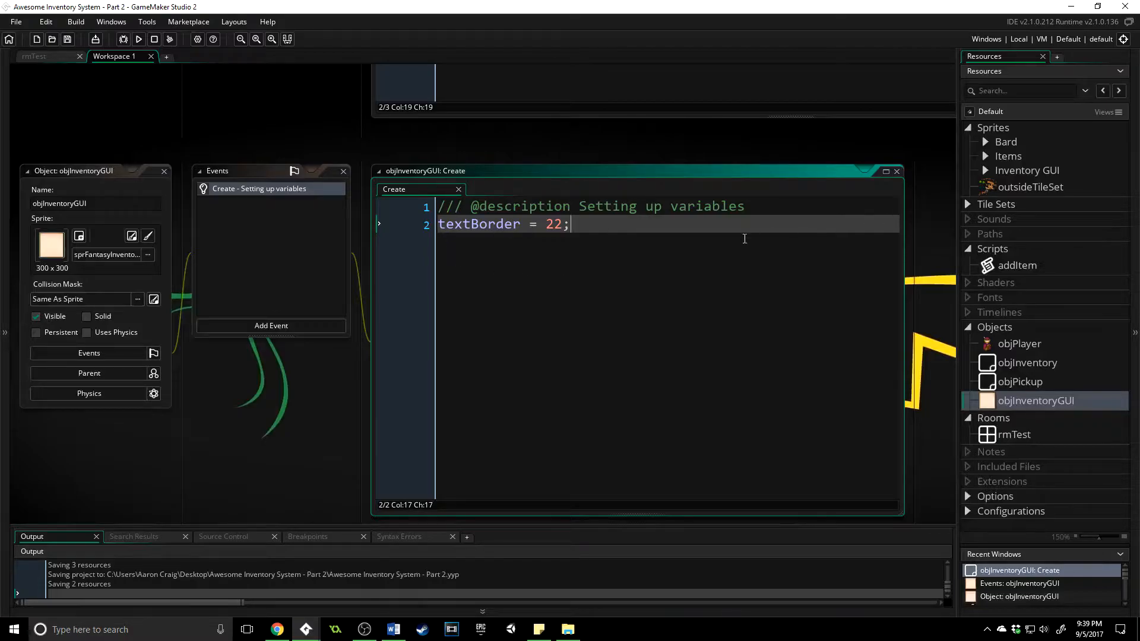
- Open the sprFantasyInventory sprite from the Inventory GUI group for inspection
left_click(984, 175)
double_click(1023, 187)
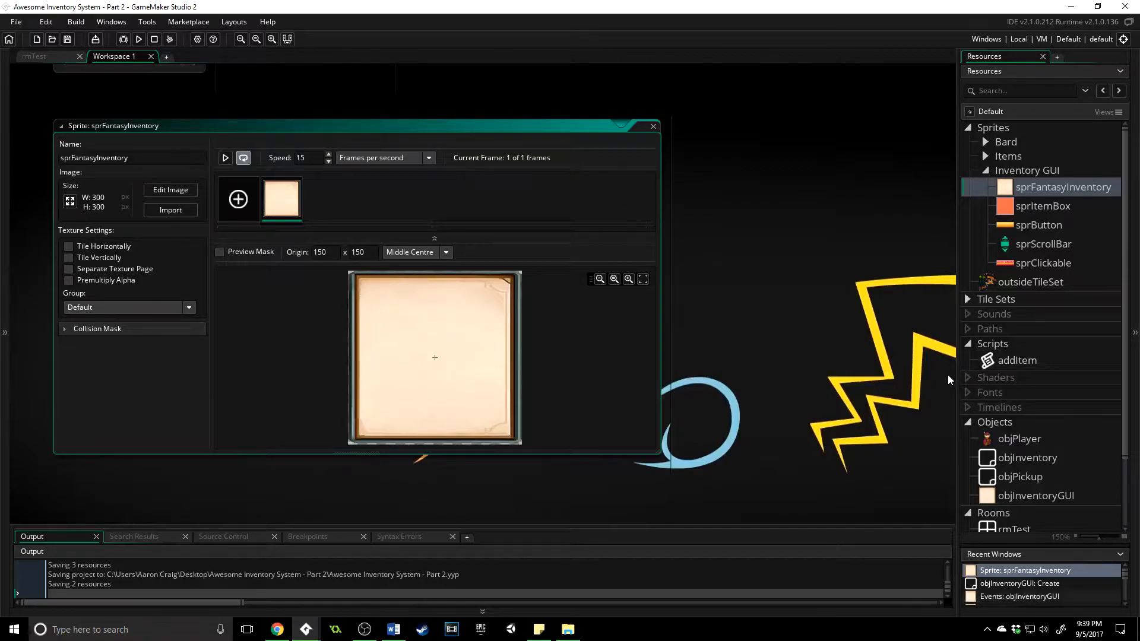
- Collapse the Inventory GUI sprite group and reopen the objInventoryGUI object
left_click(985, 170)
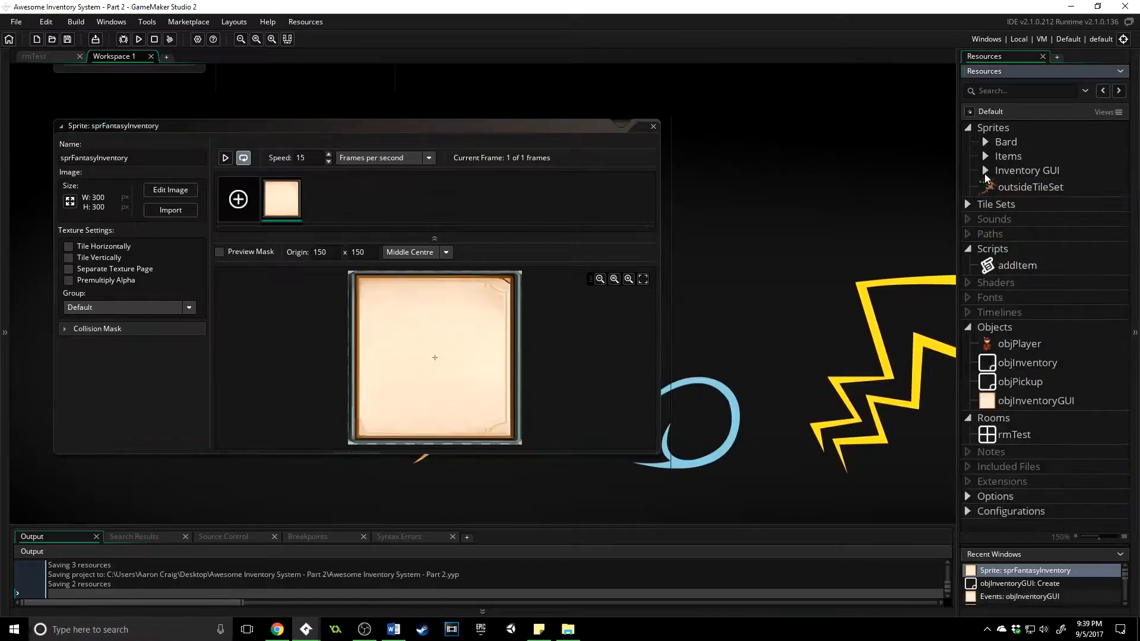
double_click(1035, 398)
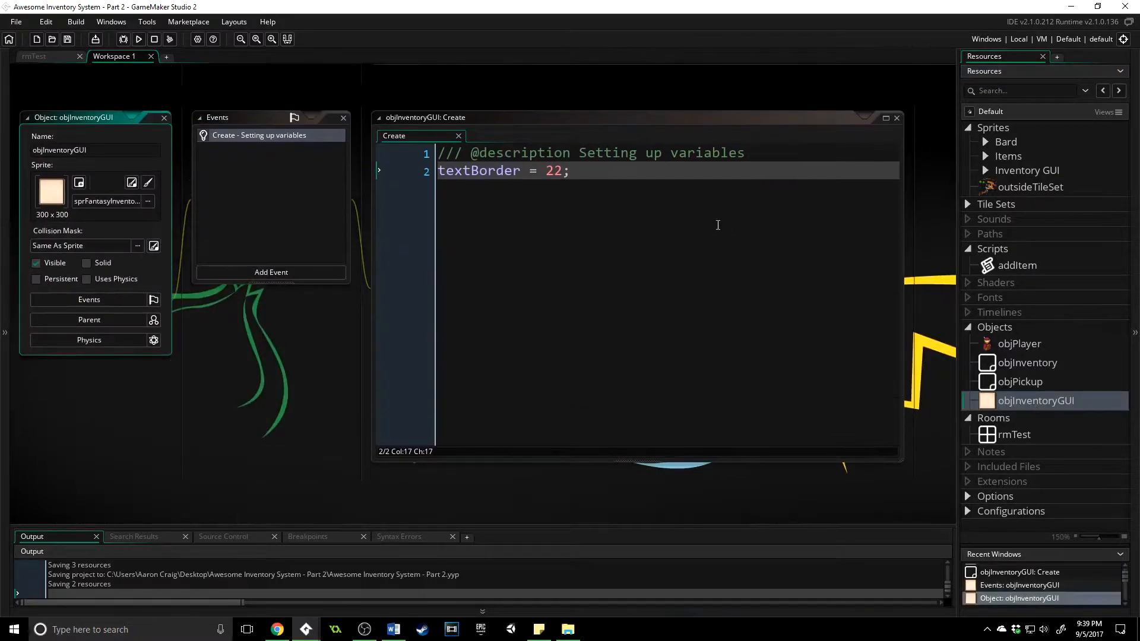
- Add myItems = playerInventory below textBorder and save
key("Return")
key("Return")
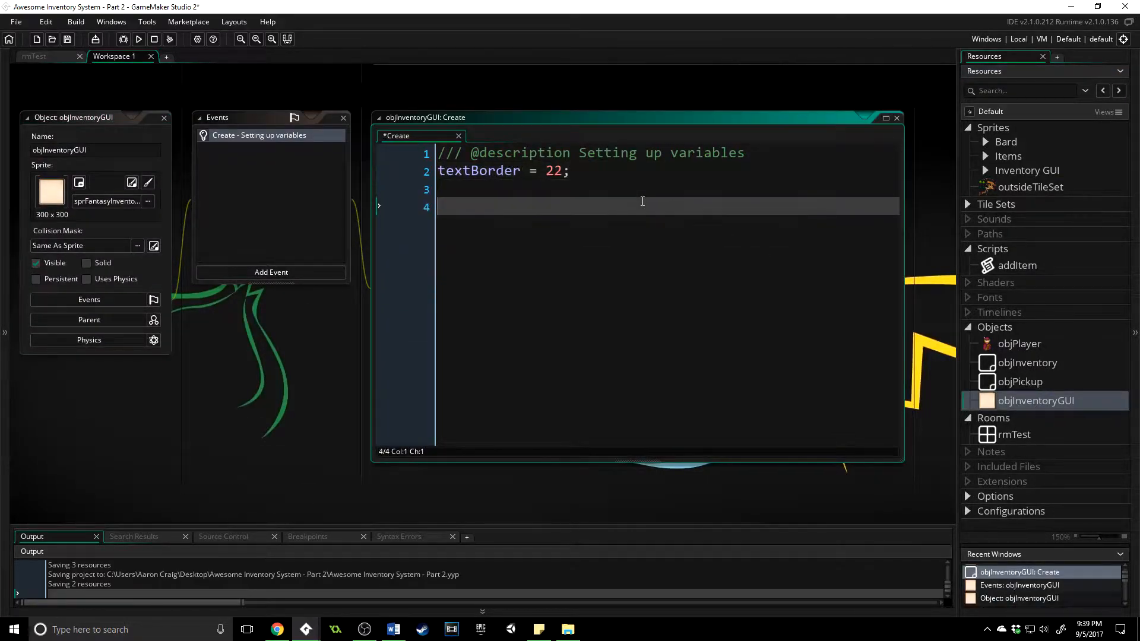
key("BackSpace")
type("myItems")
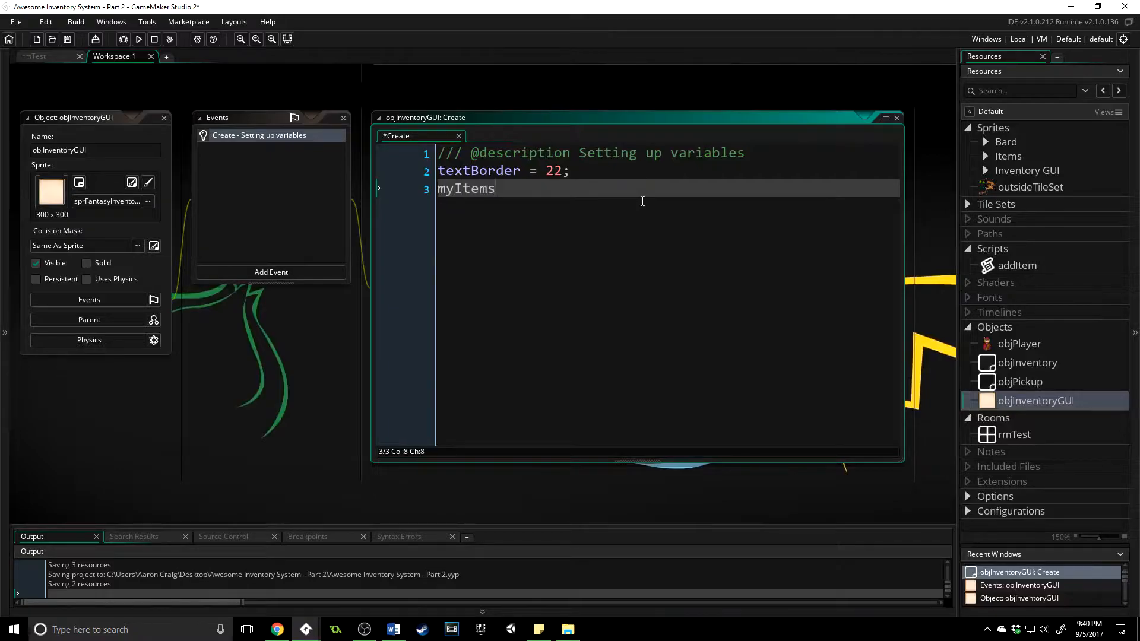
type(" = playerInventory;")
key("ctrl+s")
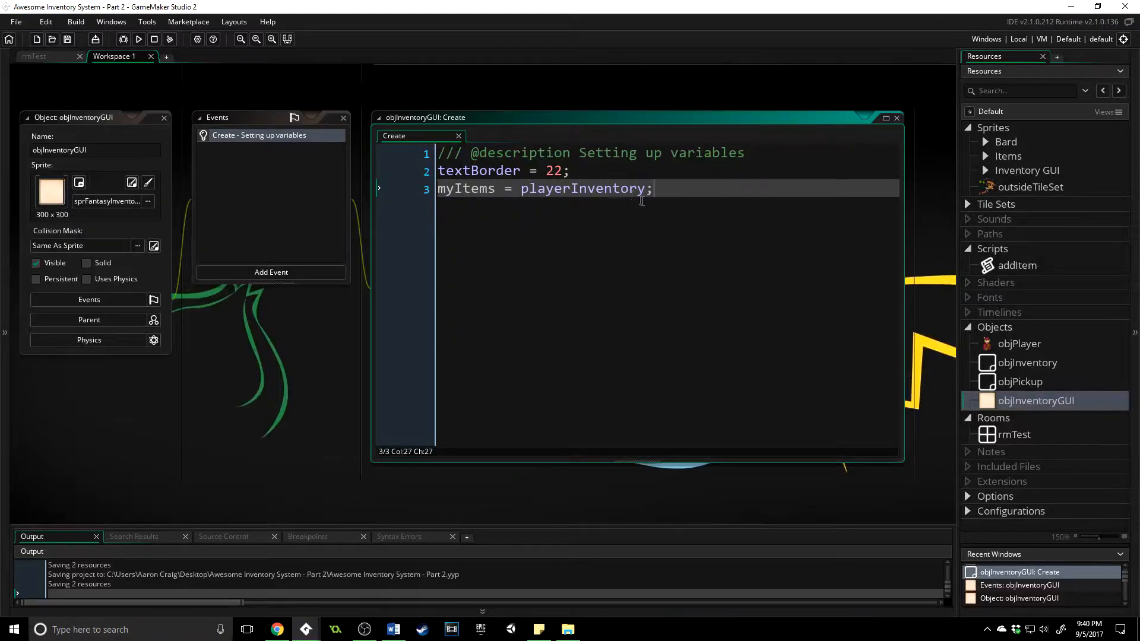
left_click(571, 188)
left_click(461, 188)
left_click(724, 191)
- Add myColor = c_black, isEmpty = false and emptyMessage "You've no items." then save
key("Return")
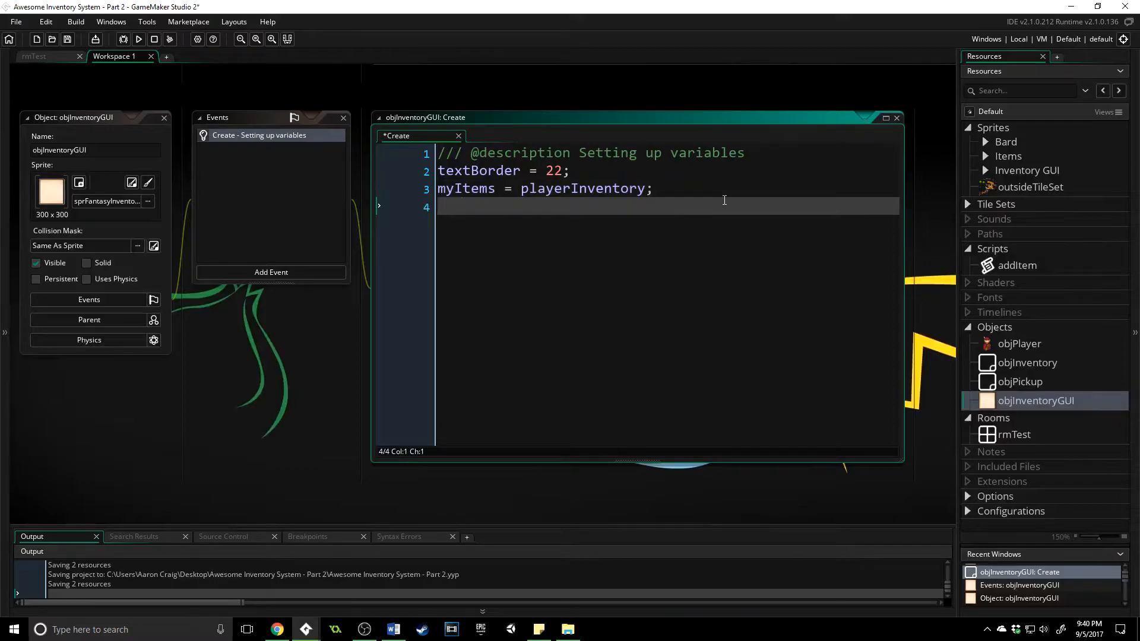
type("myColor = c_b")
type("lack;")
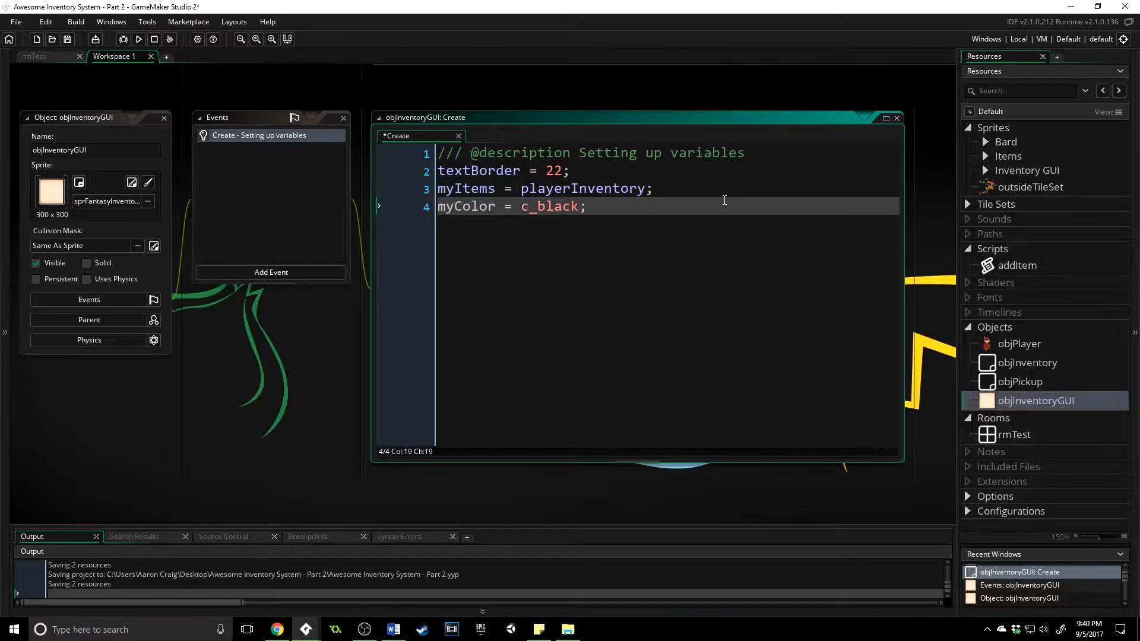
key("Return")
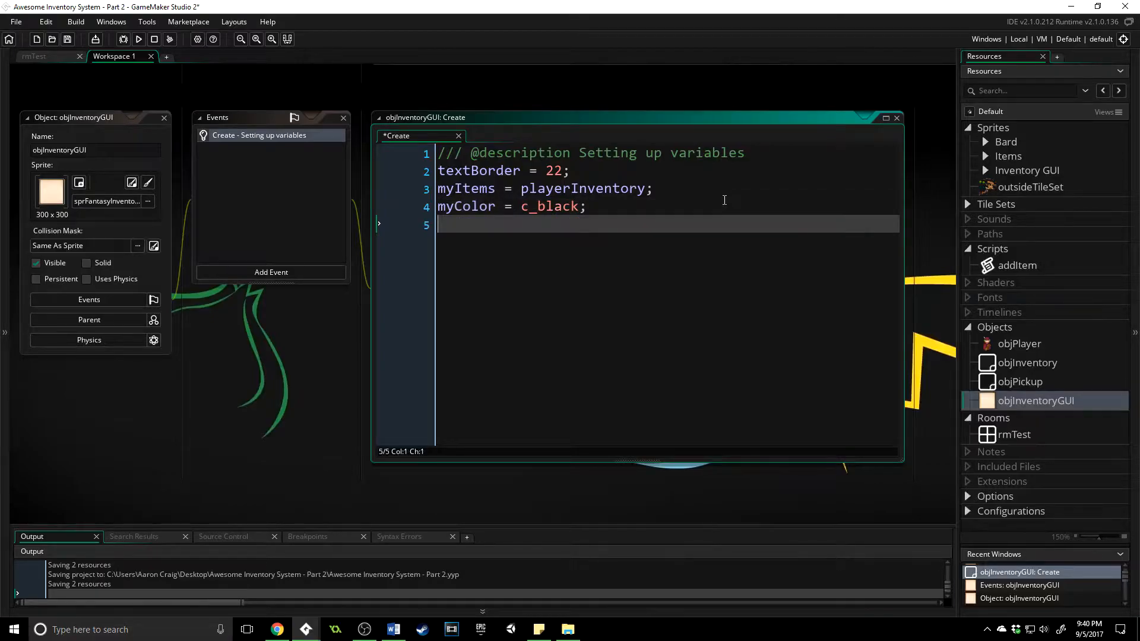
type("isEmpty = false;")
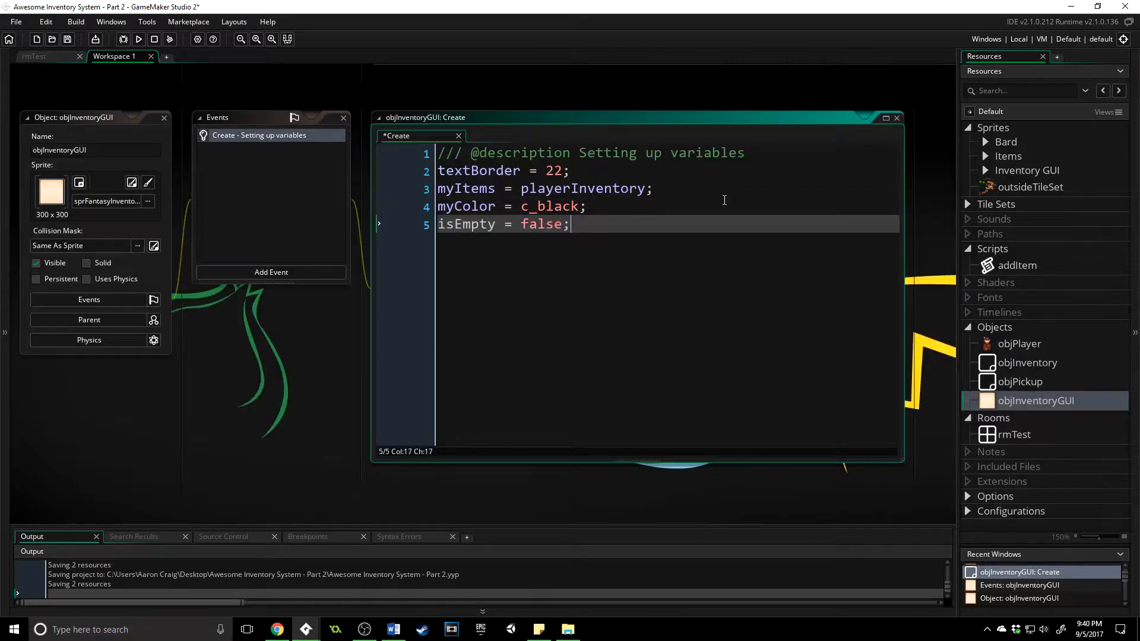
key("Return")
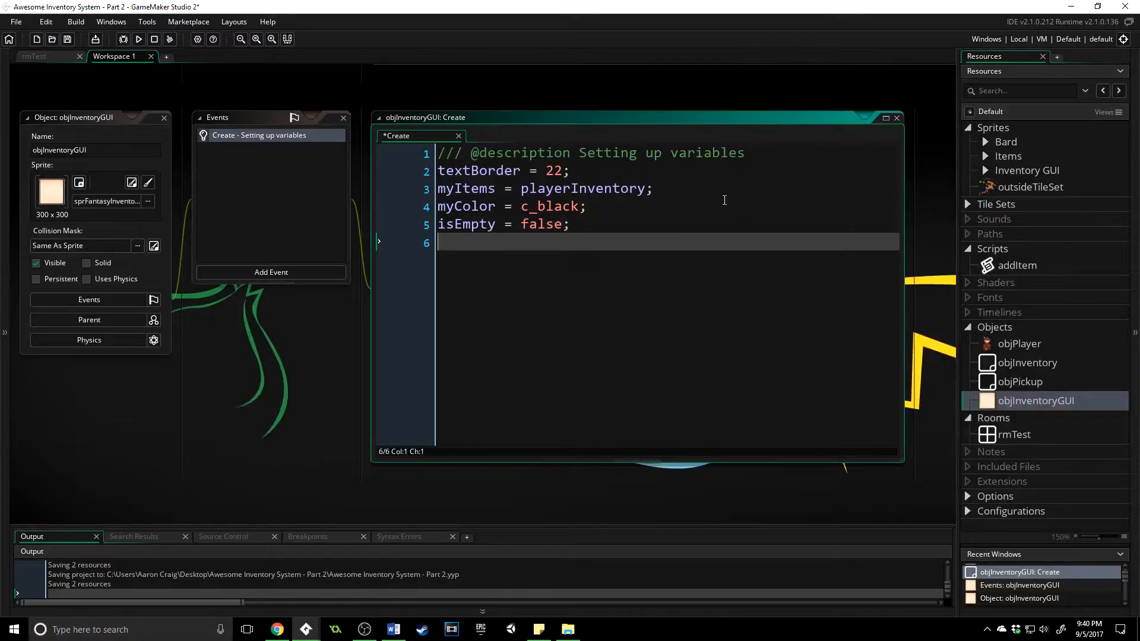
type("emptyMessage =")
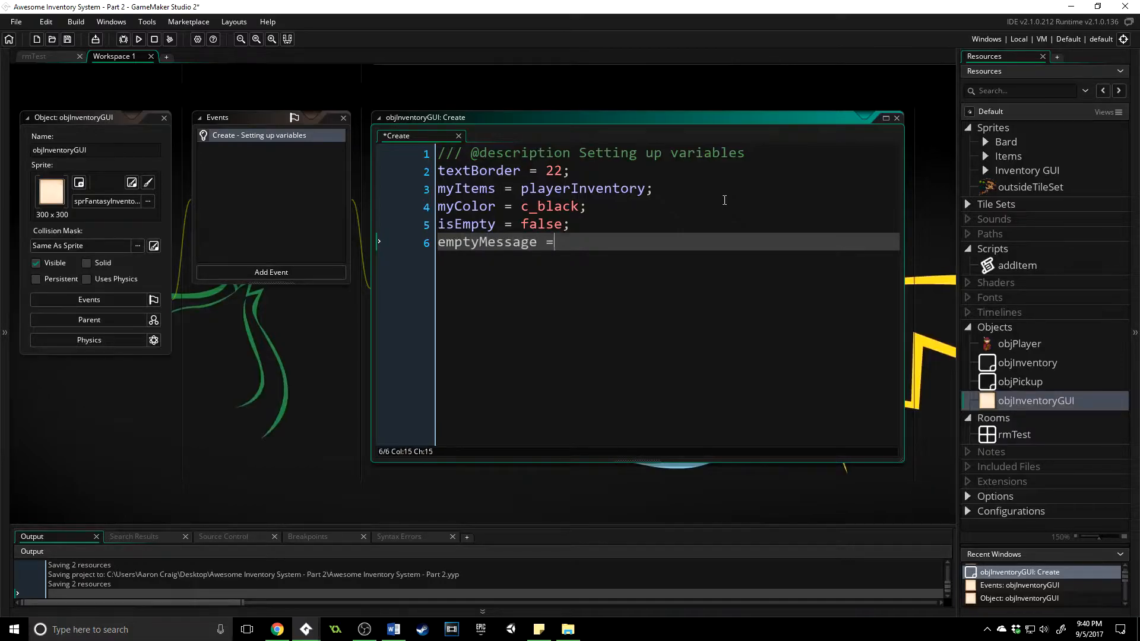
type(" \"You've")
type(" no items.\"")
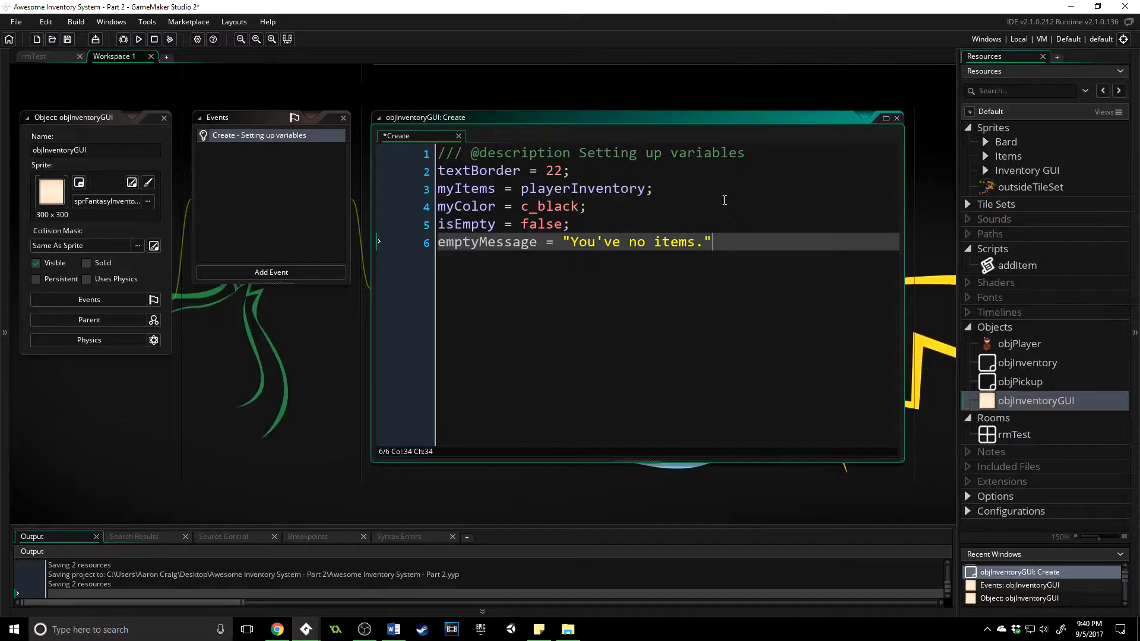
type(";")
key("ctrl+s")
key("Return")
key("Return")
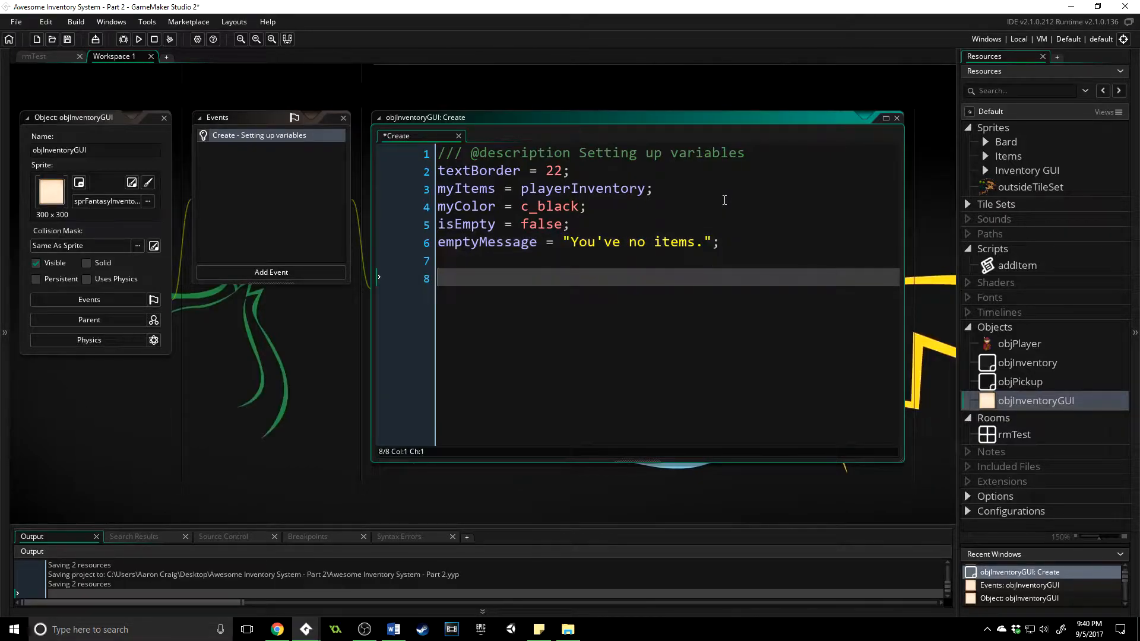
type("gl")
- Declare globalvar itemSelected, scrolledAmount, inventoryEndAt on line 8
key("BackSpace")
type("lobalvar")
type("itemS")
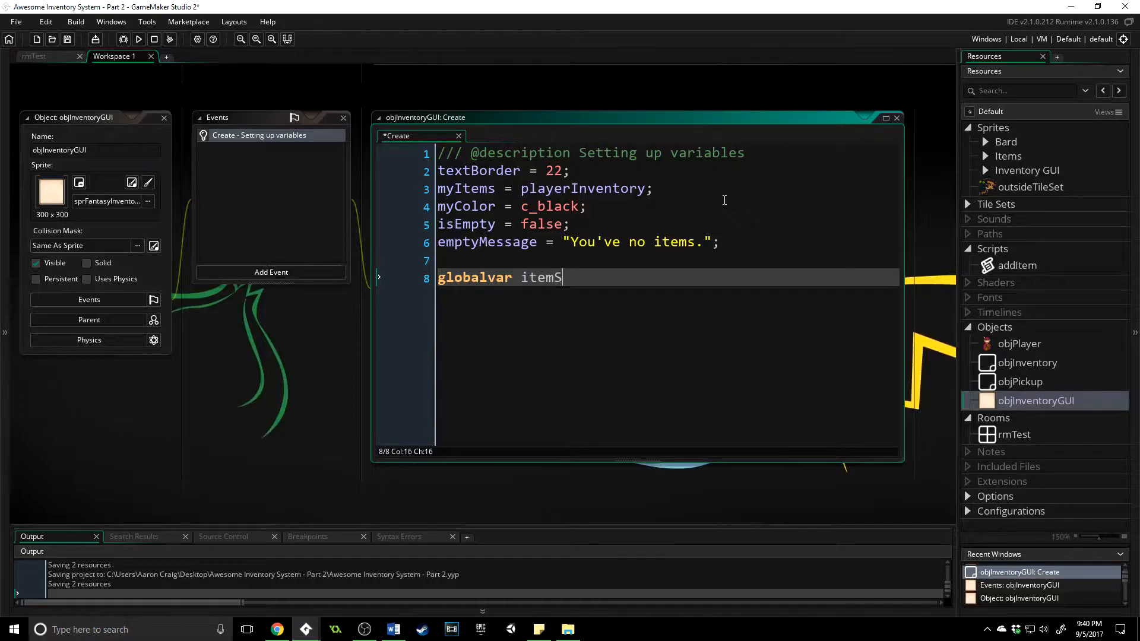
type("elected, scro")
type("lledAmo")
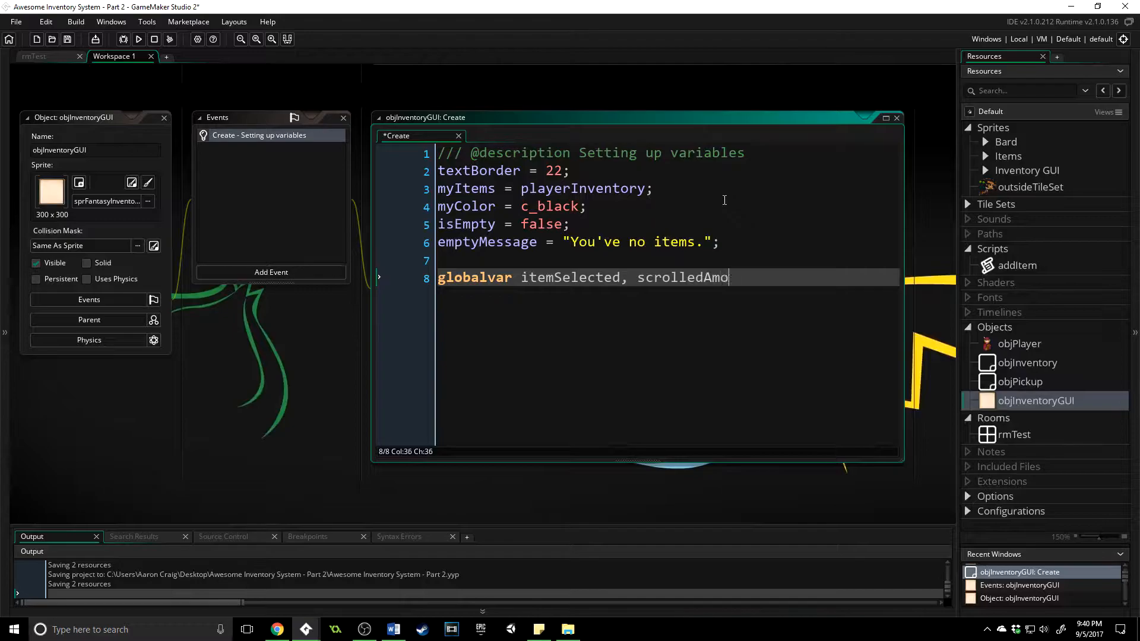
type("unt, inventoryEndAt;")
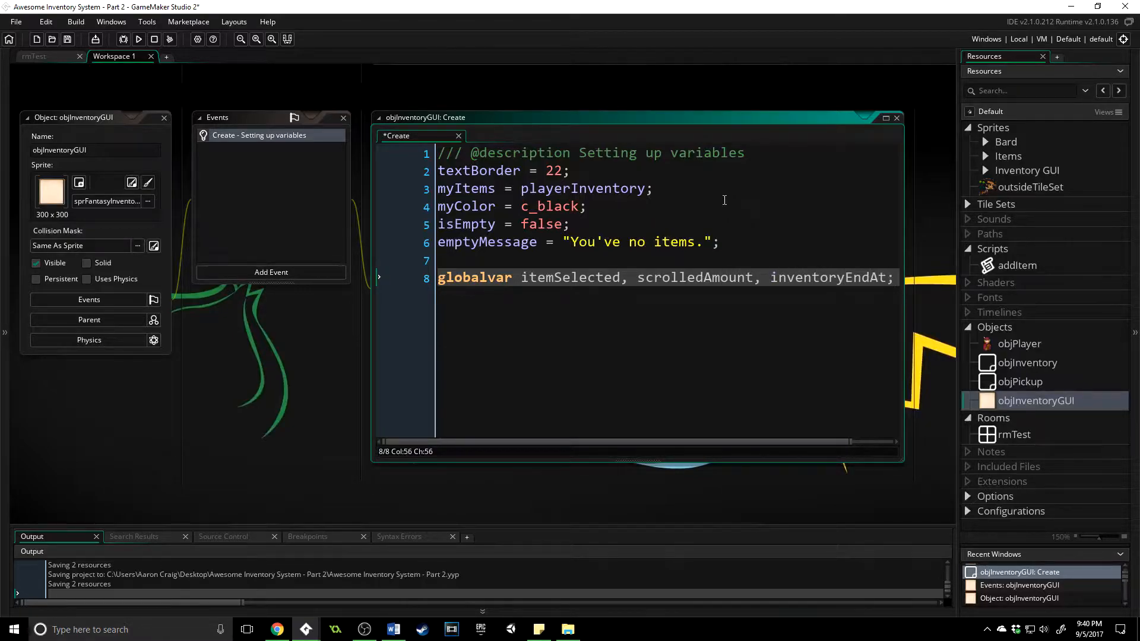
left_click_drag(881, 396, 578, 437, "ctrl")
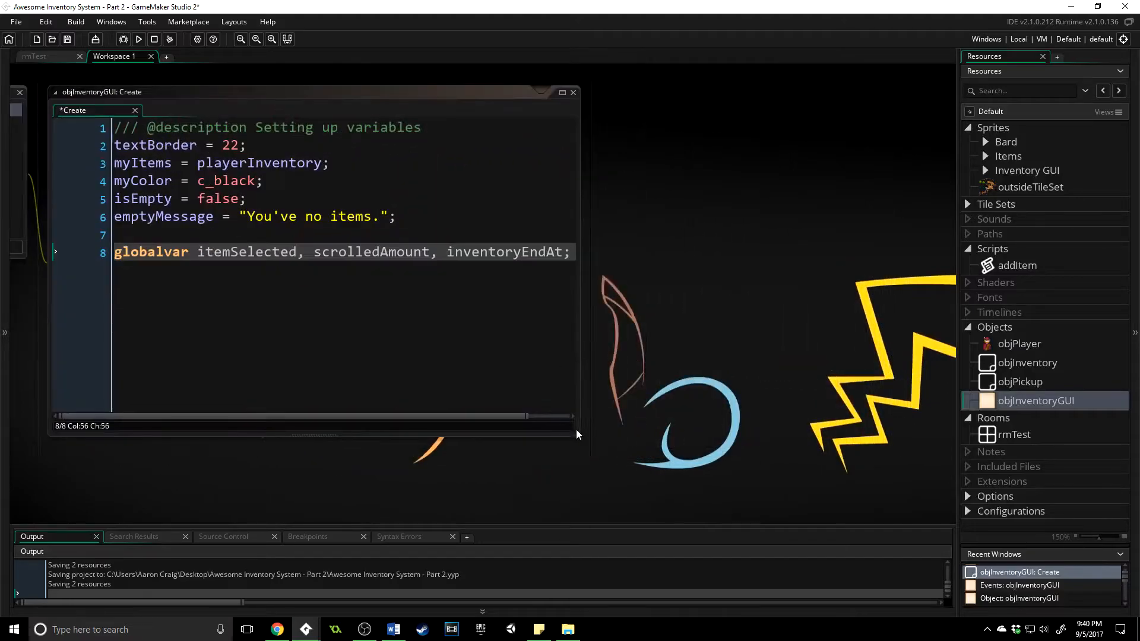
- Initialise itemSelected and scrolledAmount to 0 below the globalvar line
left_click_drag(578, 436, 923, 524)
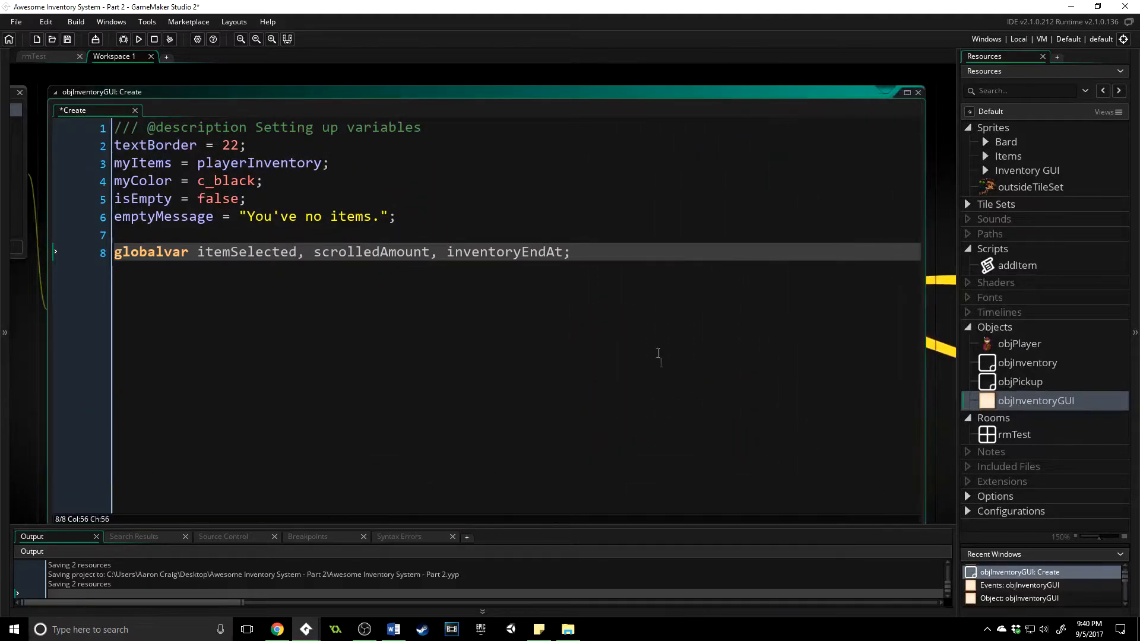
key("Return")
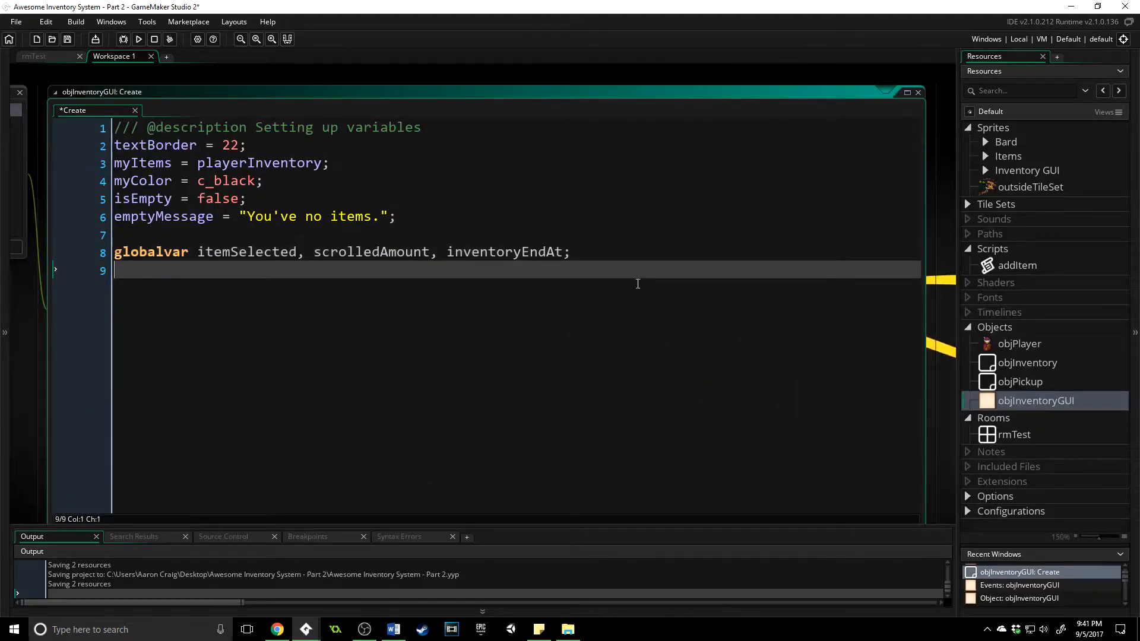
type("itemSelected ")
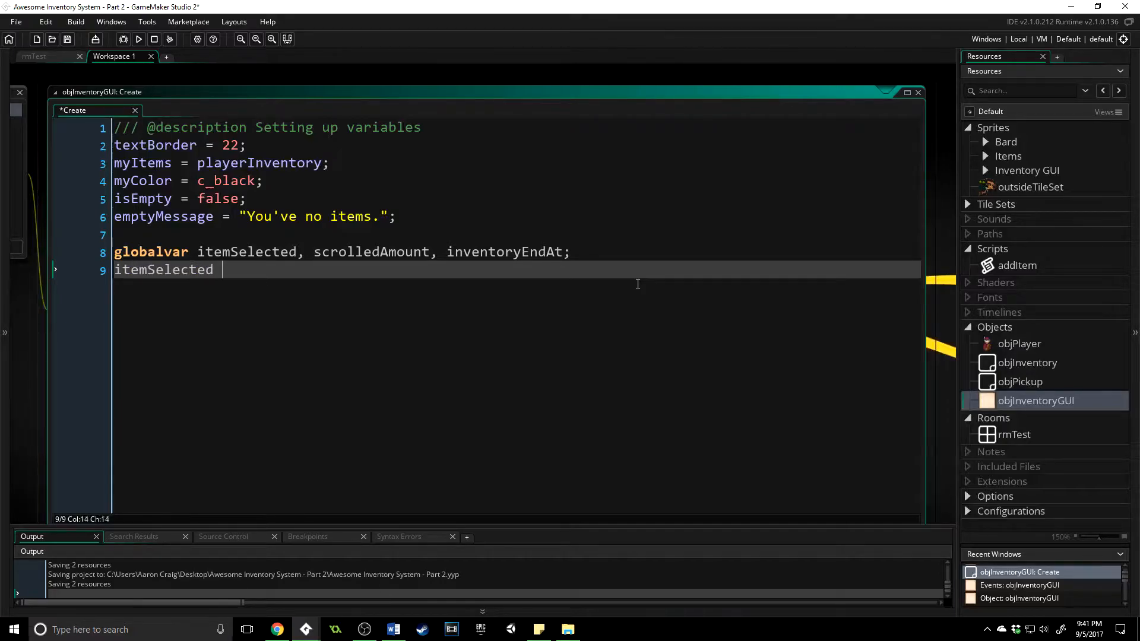
type("= 0;")
key("Return")
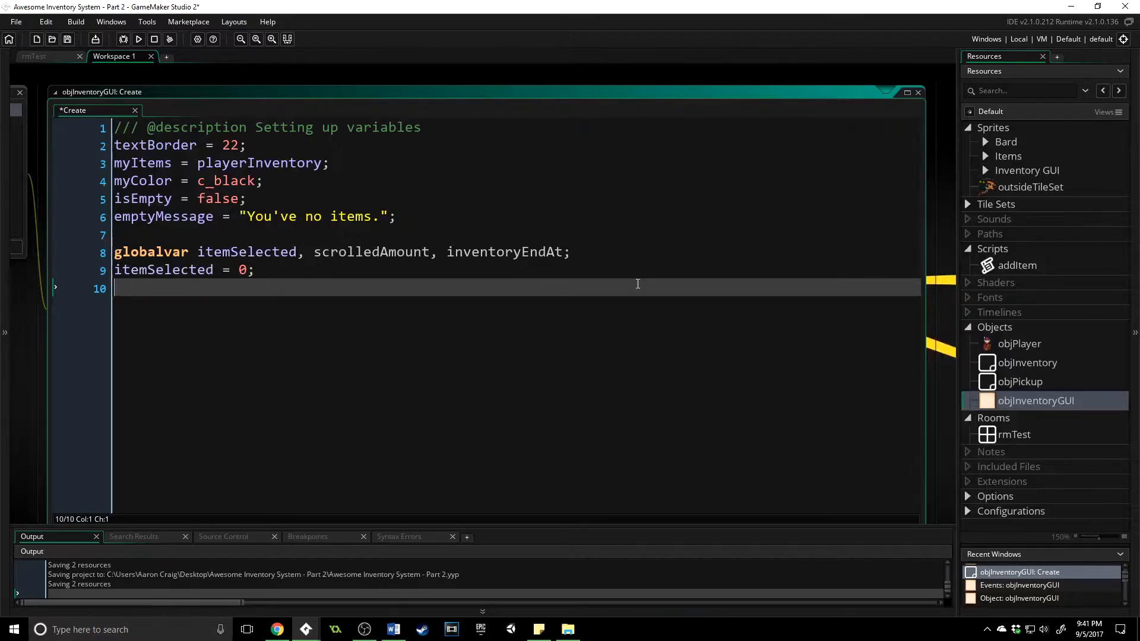
type("sc")
type("rolledAmount")
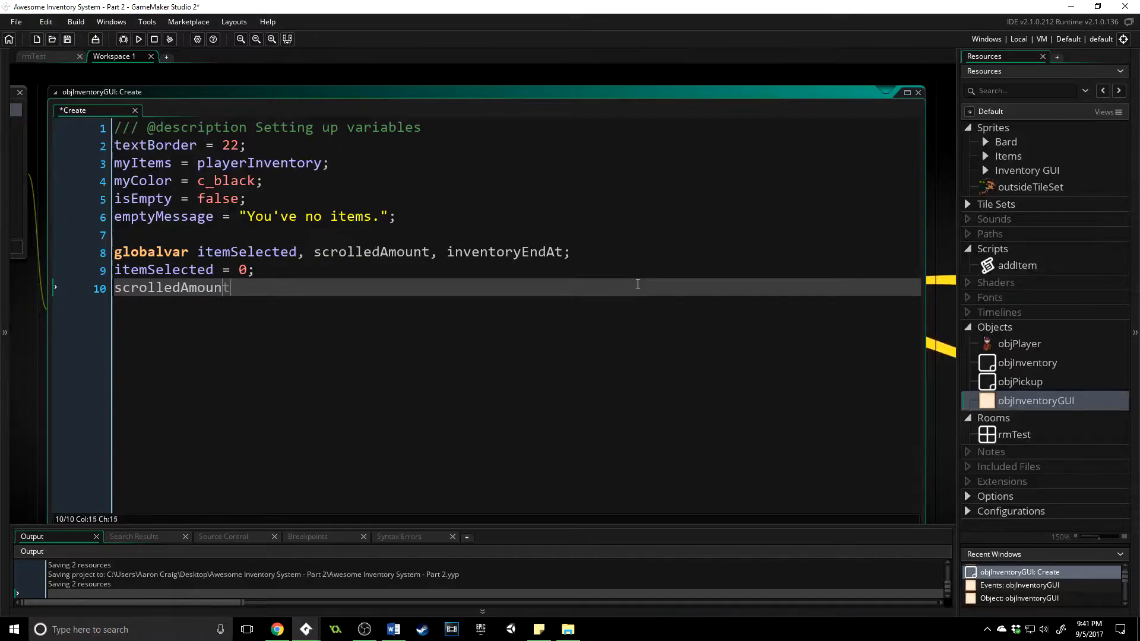
type(" = 0;")
key("Return")
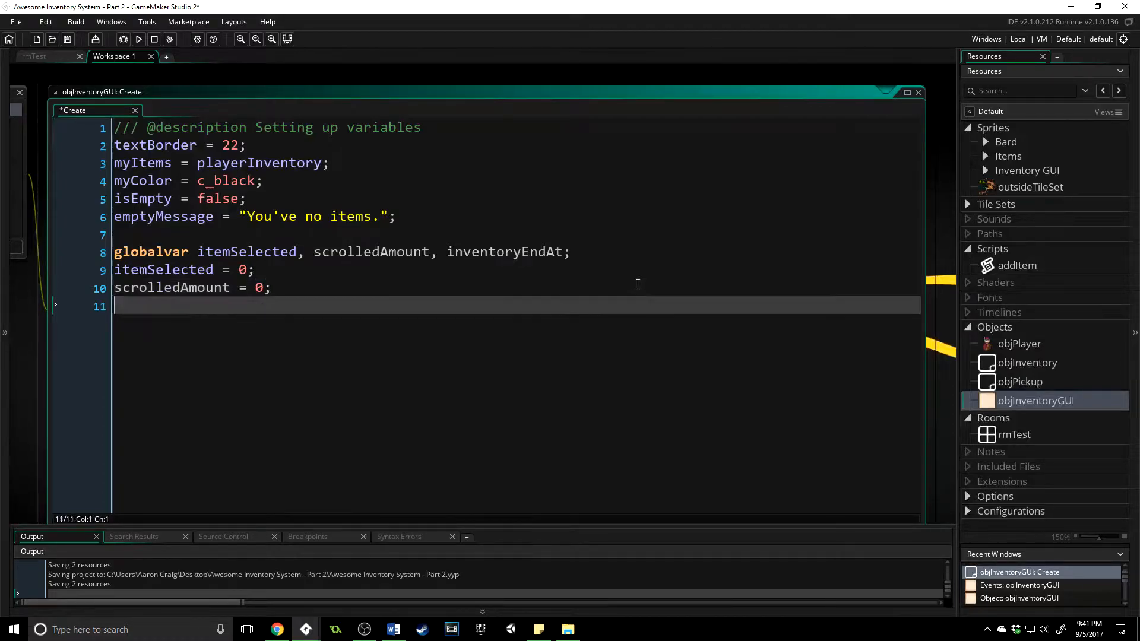
type("inventory")
type("EndAt ")
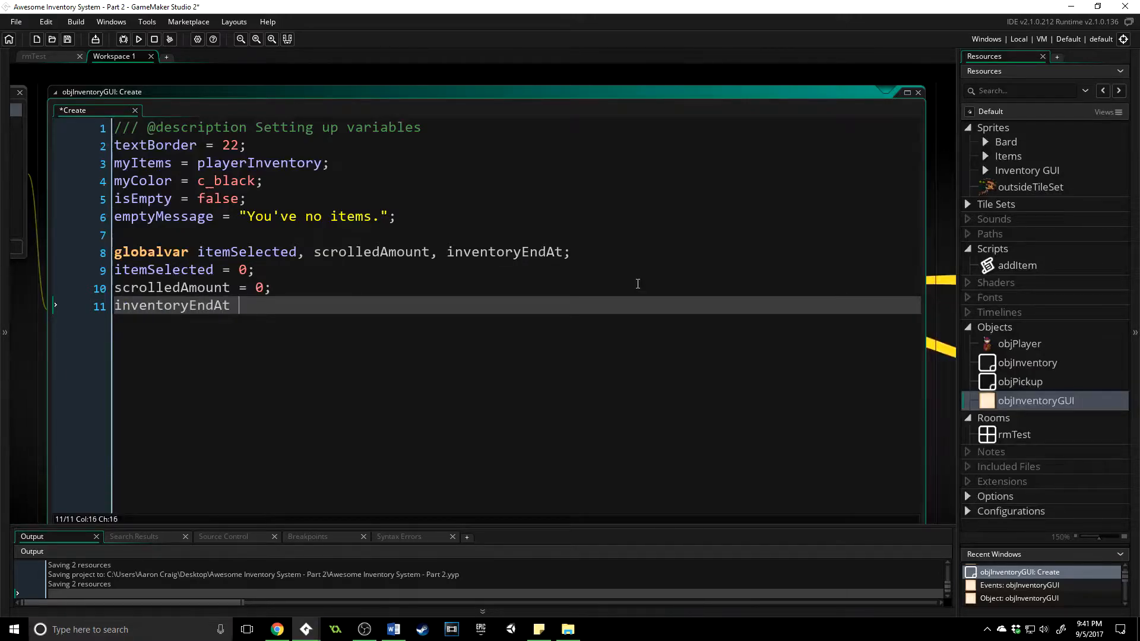
type("= ")
type("m")
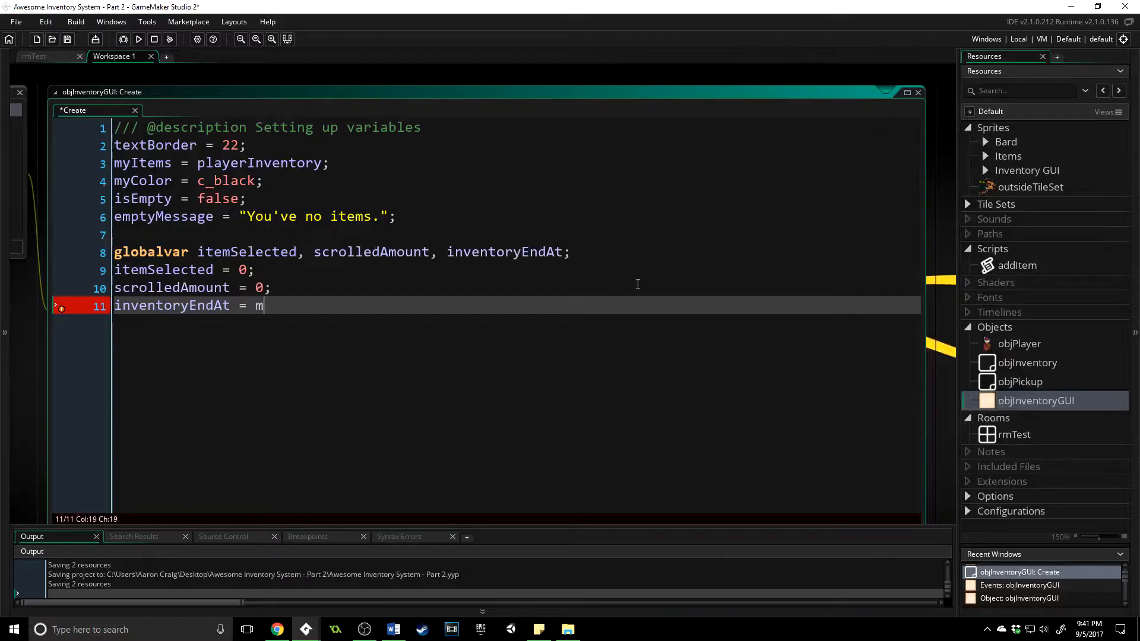
type("in(")
- Set inventoryEndAt to min of ds_grid_height(myItems) and floor of rows fitting the sprite / 32, and save
left_click_drag(680, 301, 538, 305)
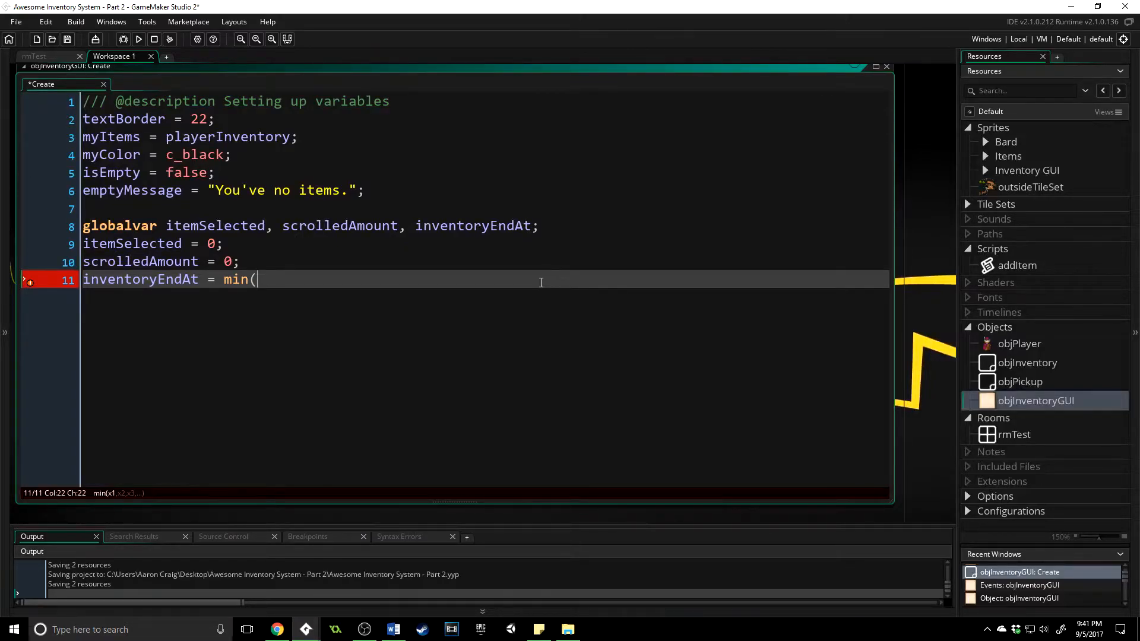
type("ds_")
type("grid_ge")
key("BackSpace")
key("BackSpace")
type("height(")
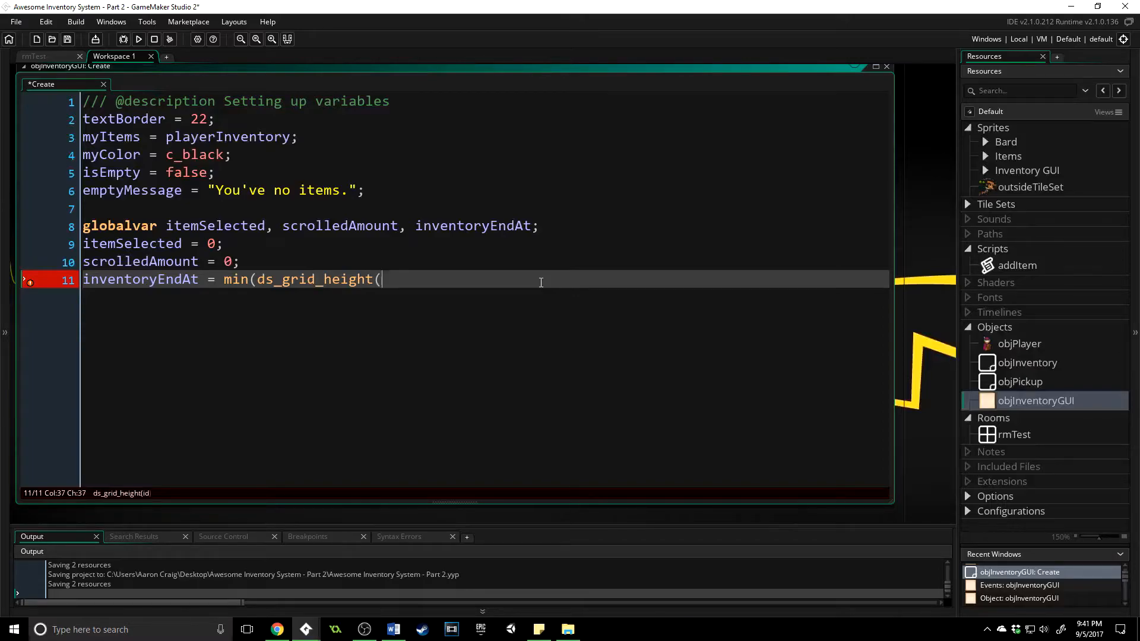
type("myItems),")
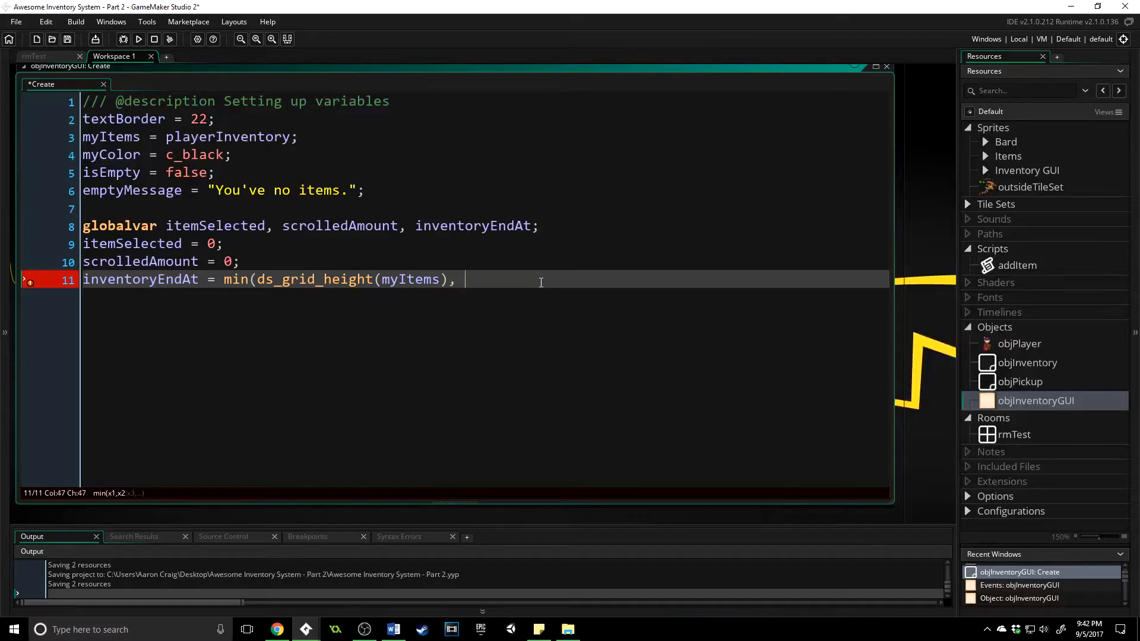
type("floor")
type("(")
type("(")
type("sprite_")
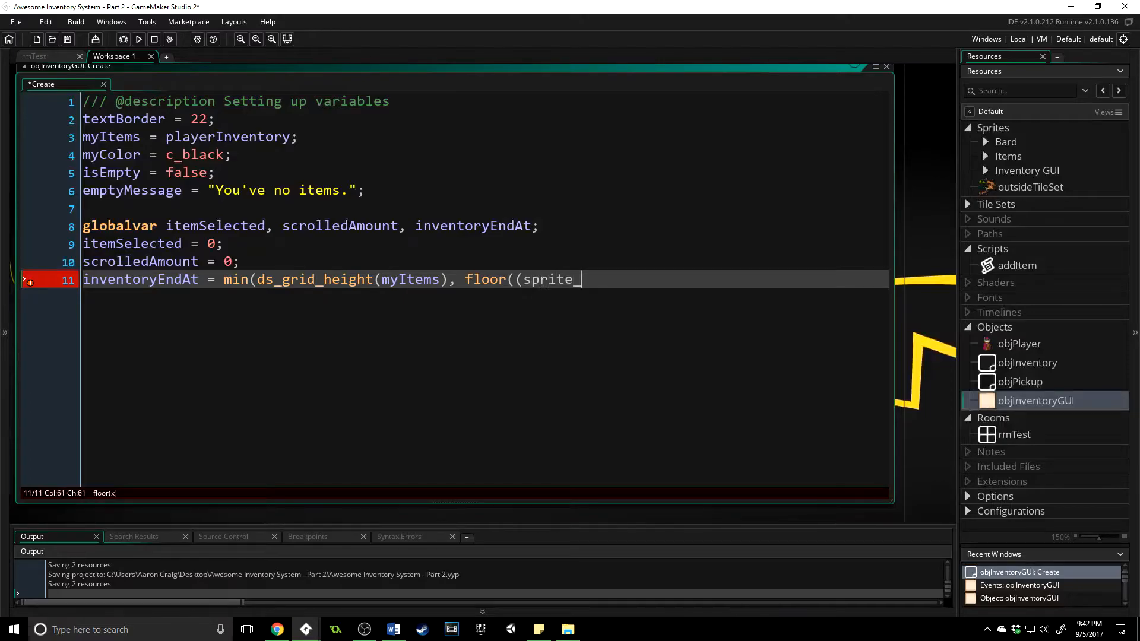
type("height - ")
type("(")
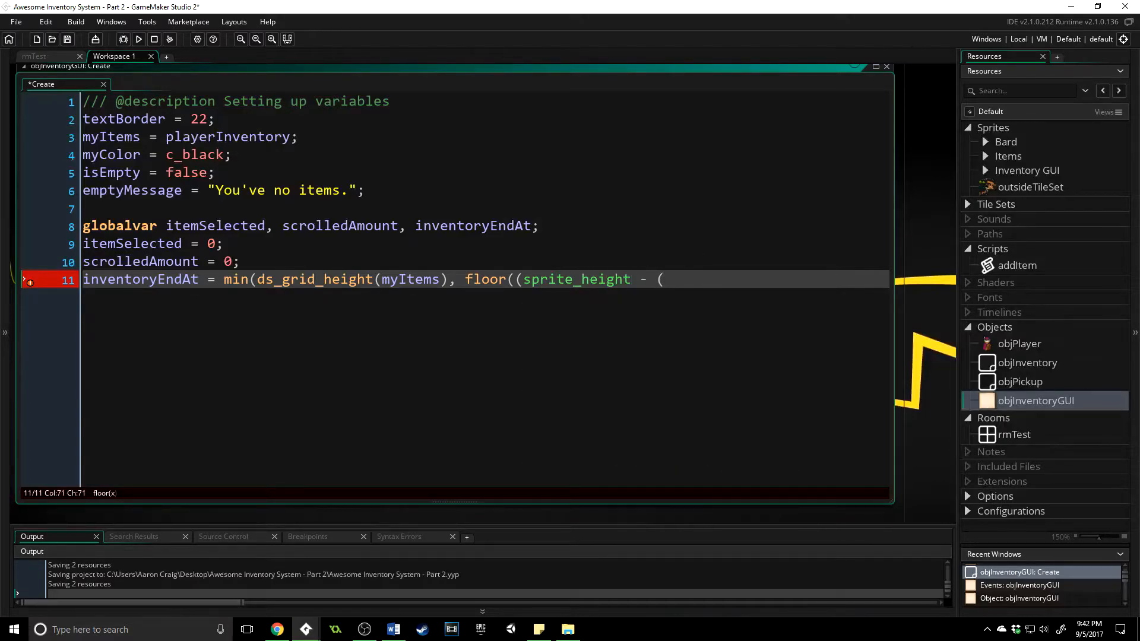
type("textBorder")
type(" * 3)")
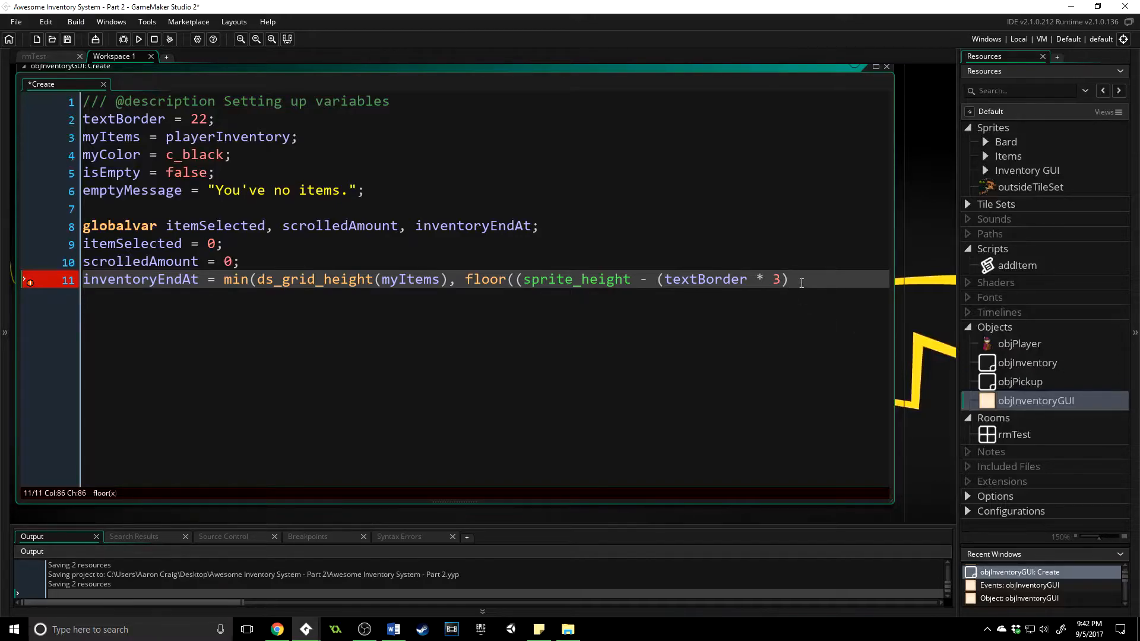
type(") /")
type(" 32")
type("));")
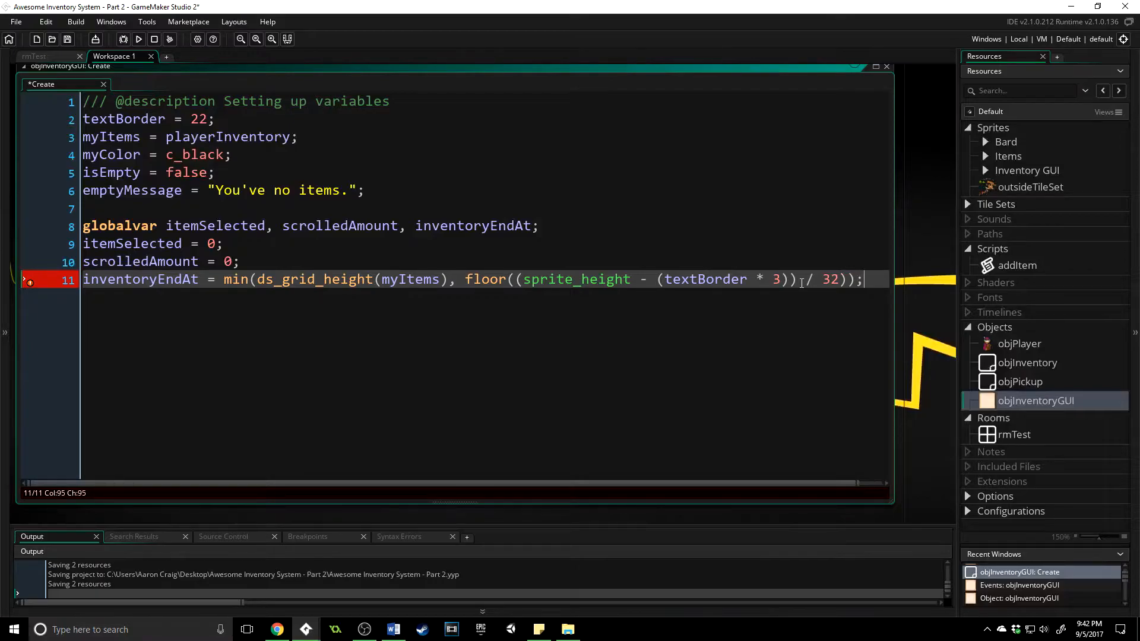
key("ctrl+s")
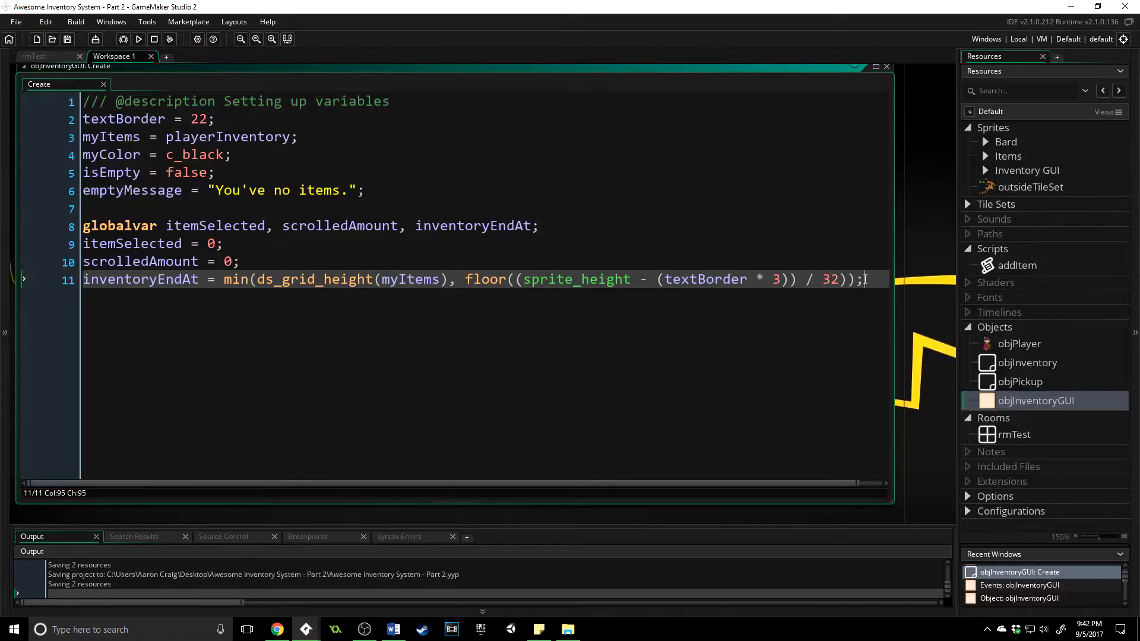
- Check the parentheses on line 11 and add empty lines below inventoryEndAt
left_click(780, 280)
key("Left")
key("Left")
left_click(813, 279)
left_click(868, 280)
key("Return")
key("Return")
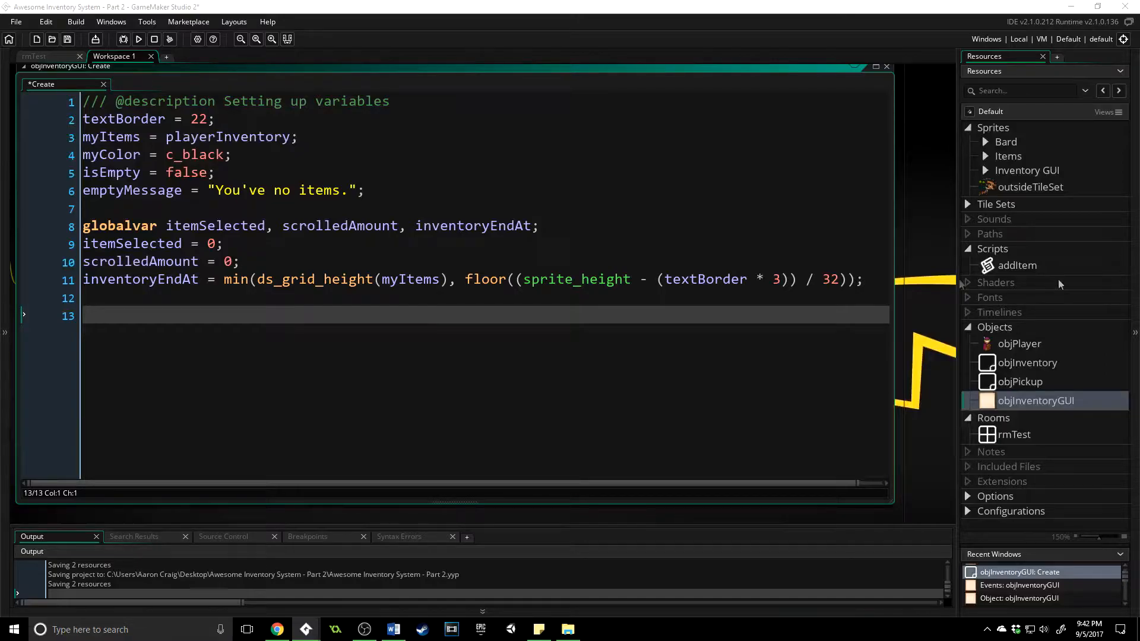
left_click(230, 298)
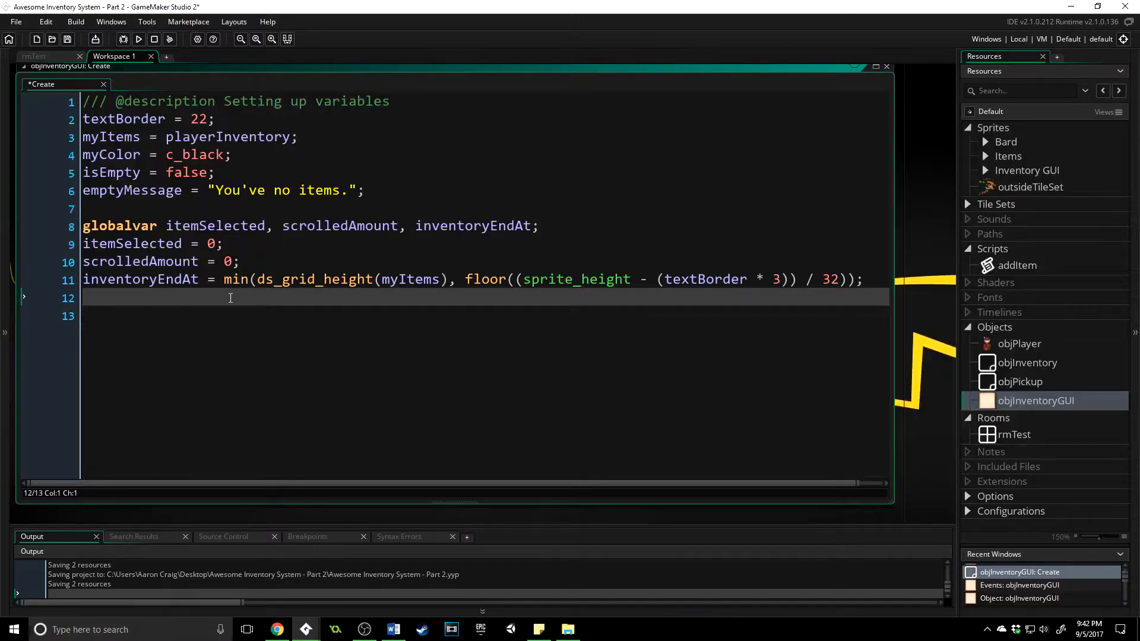
type("ii")
- Initialise inventoryOnScreen = 0 and save
key("BackSpace")
type("nventoryOnS")
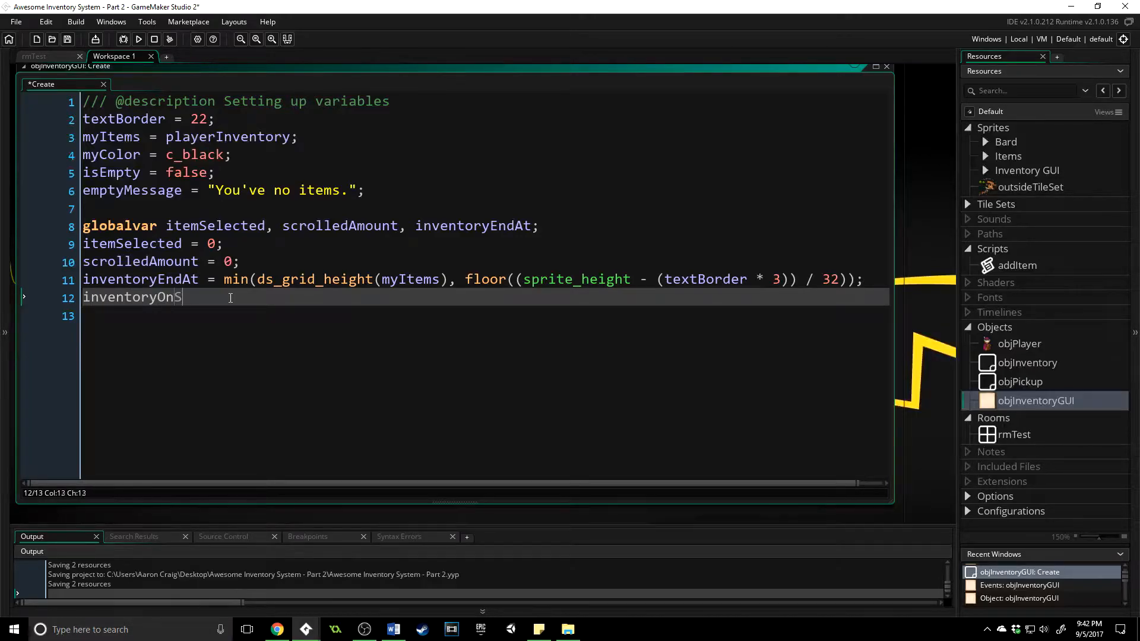
type("creen = 0;")
key("ctrl+s")
key("Down")
type("if(")
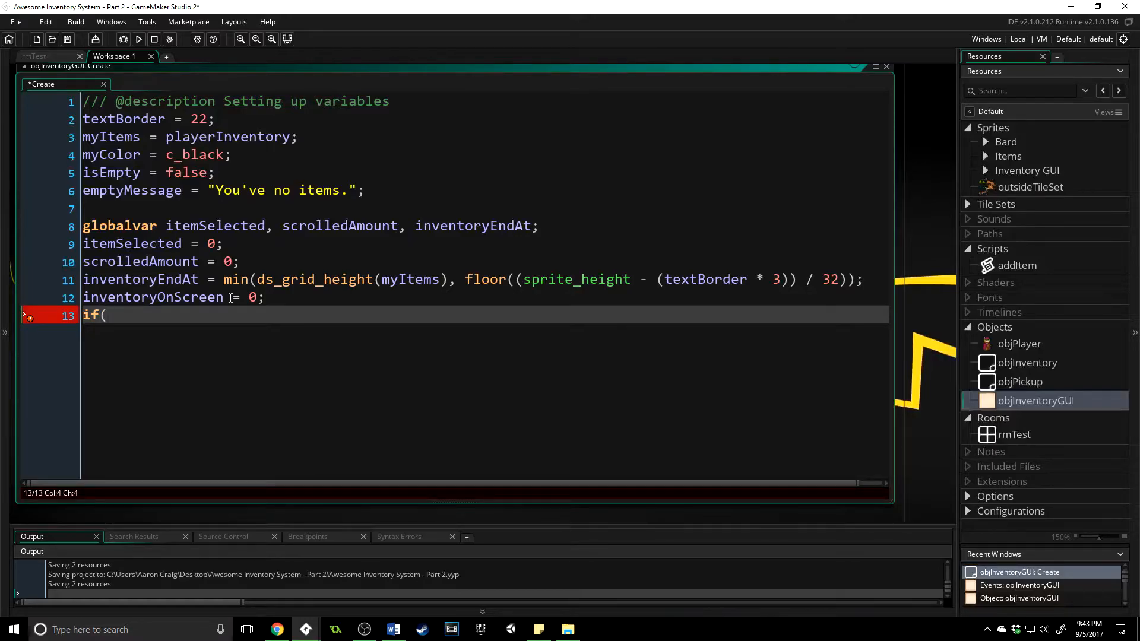
type("ds_g")
type("rid_get(myItem")
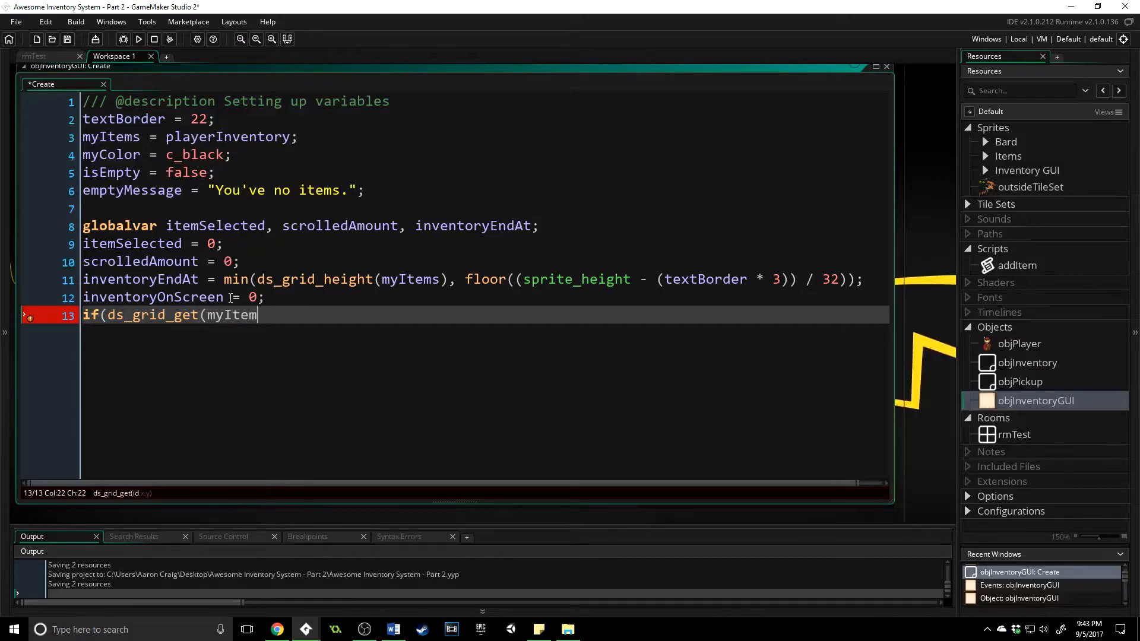
type("s, 0, 0")
type(") ")
type("== ")
type("0) {")
- Add an if(ds_grid_get(myItems,0,0)==0) block setting inventoryEndAt = 0 and isEmpty = true, and save
key("Return")
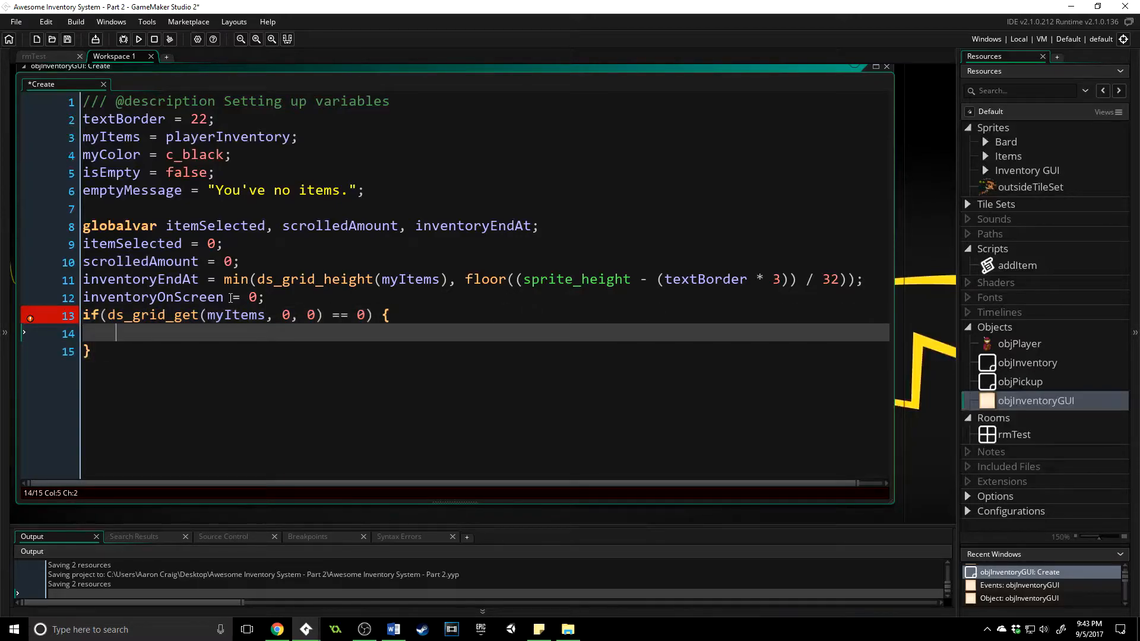
type("inve")
type("ntoryEndAt = 0;")
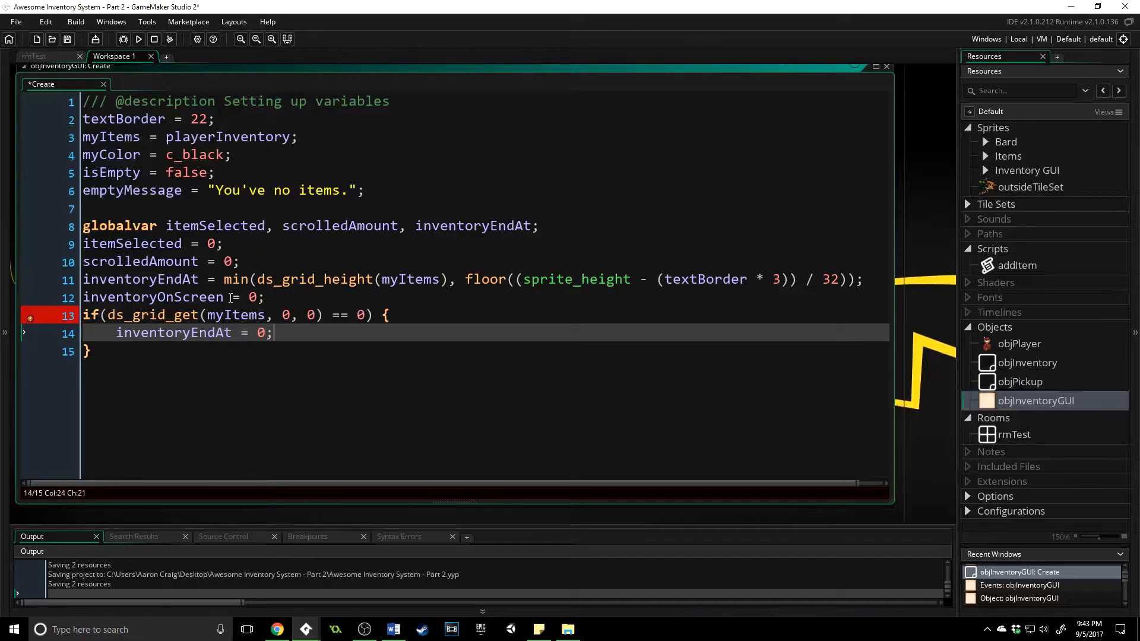
key("Return")
type("isEmnpty")
key("BackSpace")
key("BackSpace")
key("BackSpace")
key("BackSpace")
type("mpty")
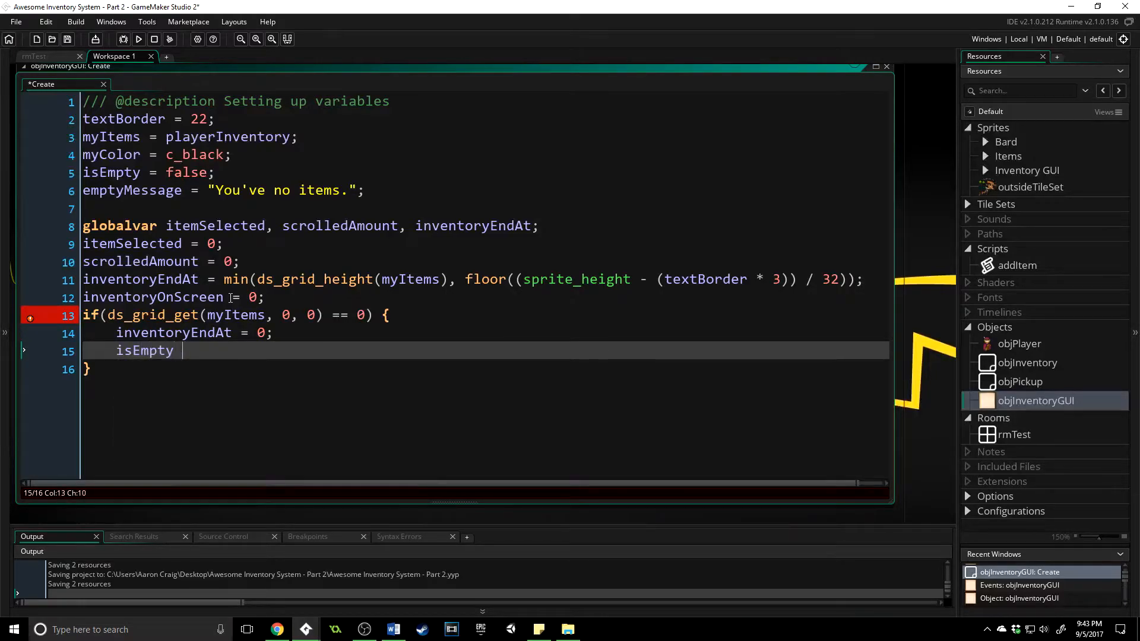
type(" = true;")
key("ctrl+s")
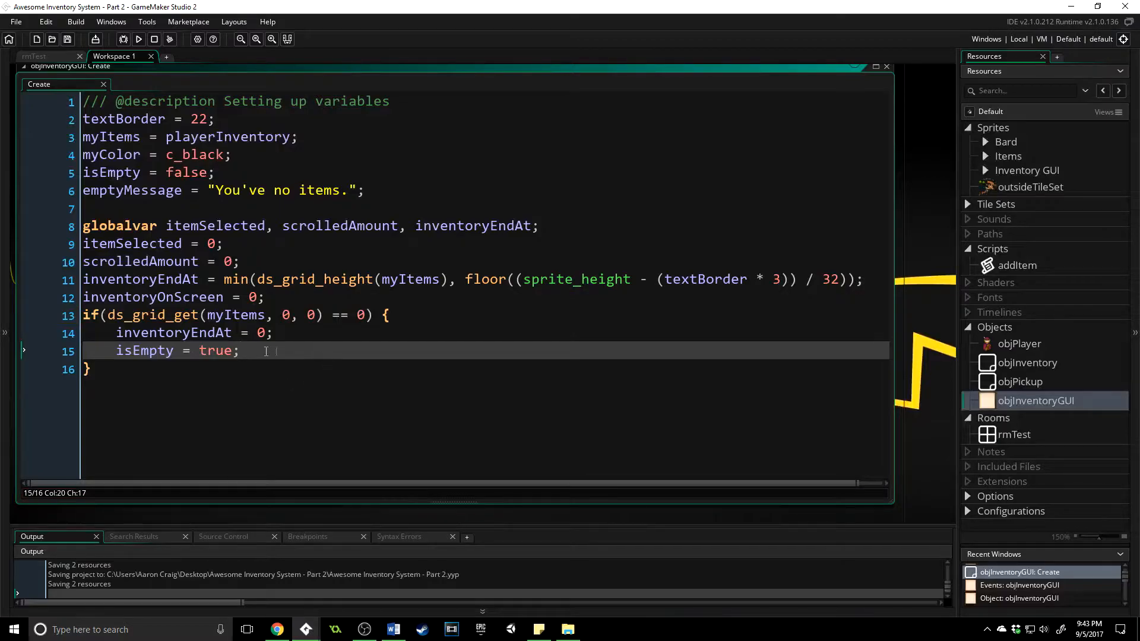
key("Down")
left_click_drag(27, 284, 155, 291)
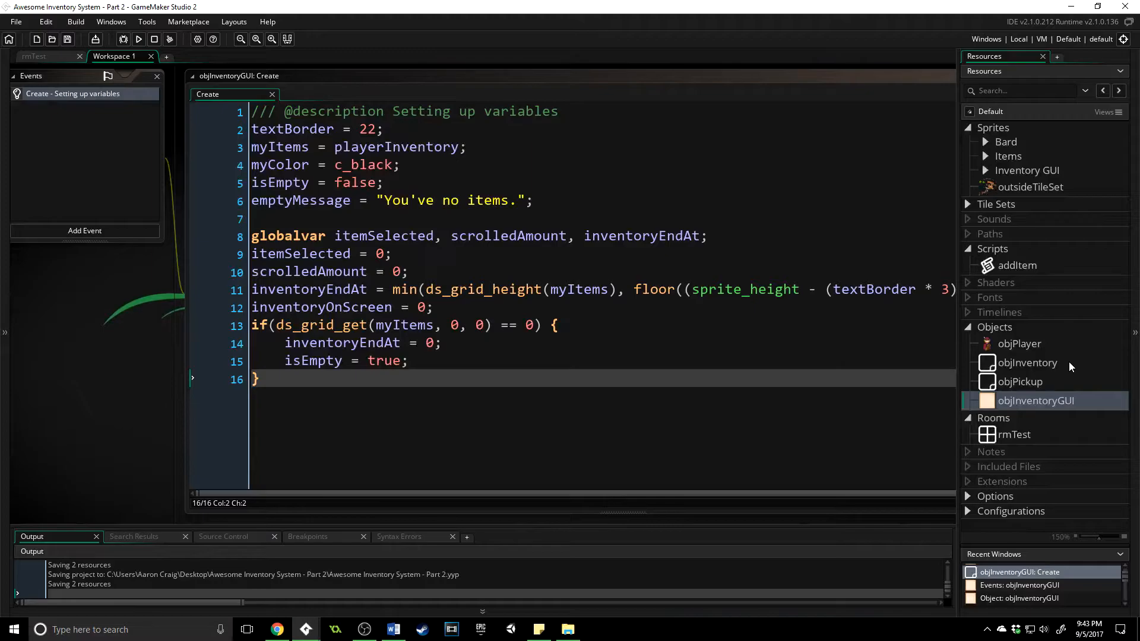
- Open the objInventory object and bring up the Add Event list
double_click(1026, 362)
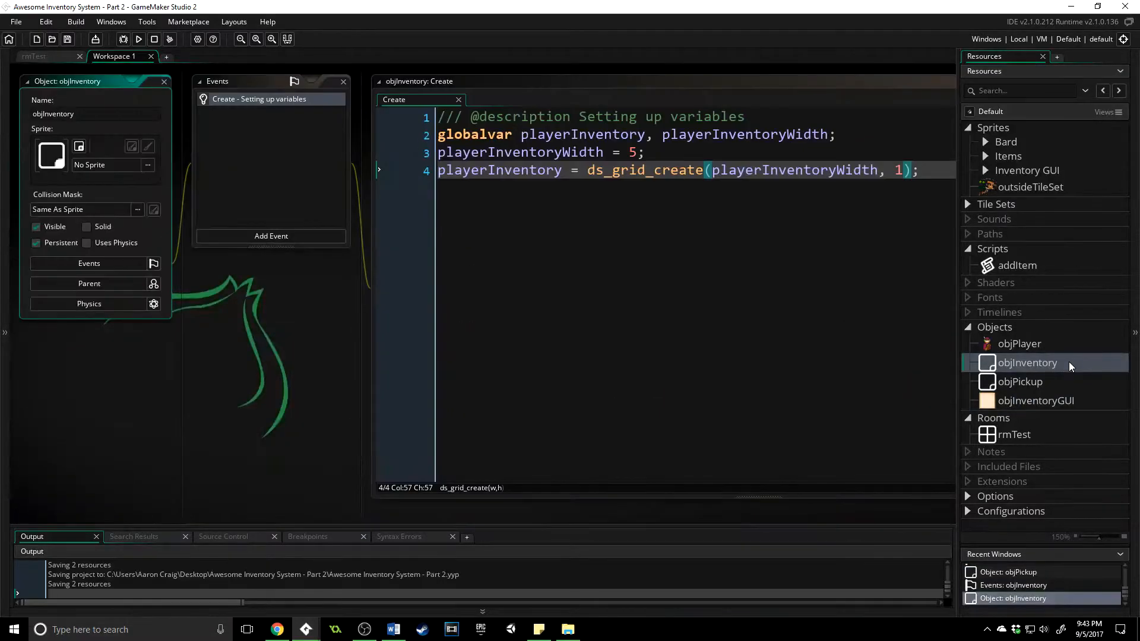
left_click(290, 233)
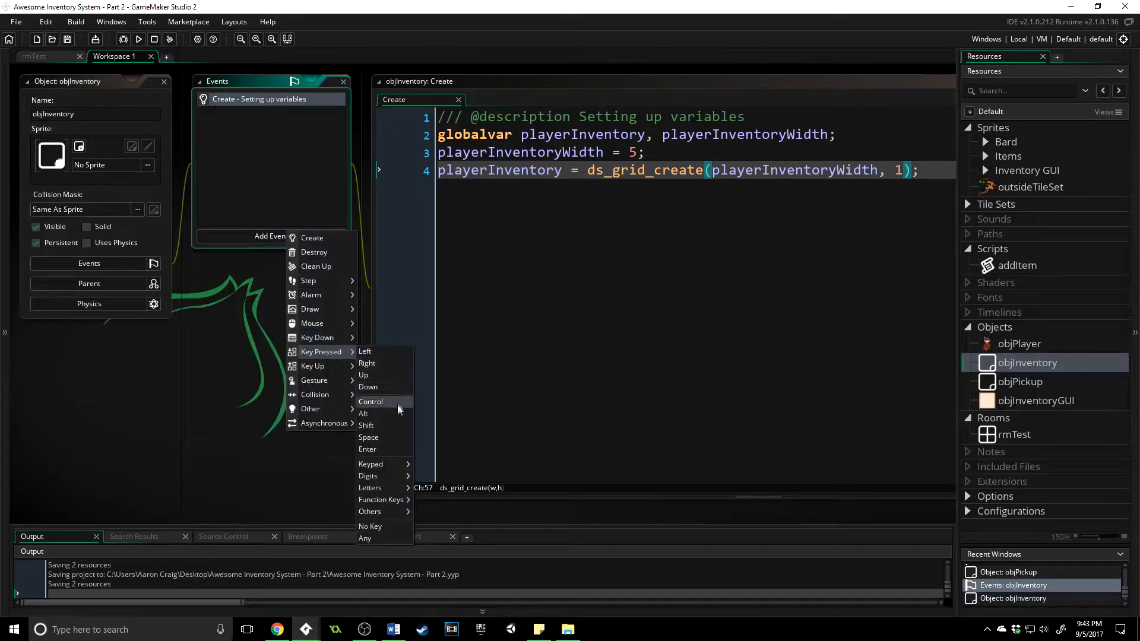
mouse_move(321, 351)
mouse_move(383, 488)
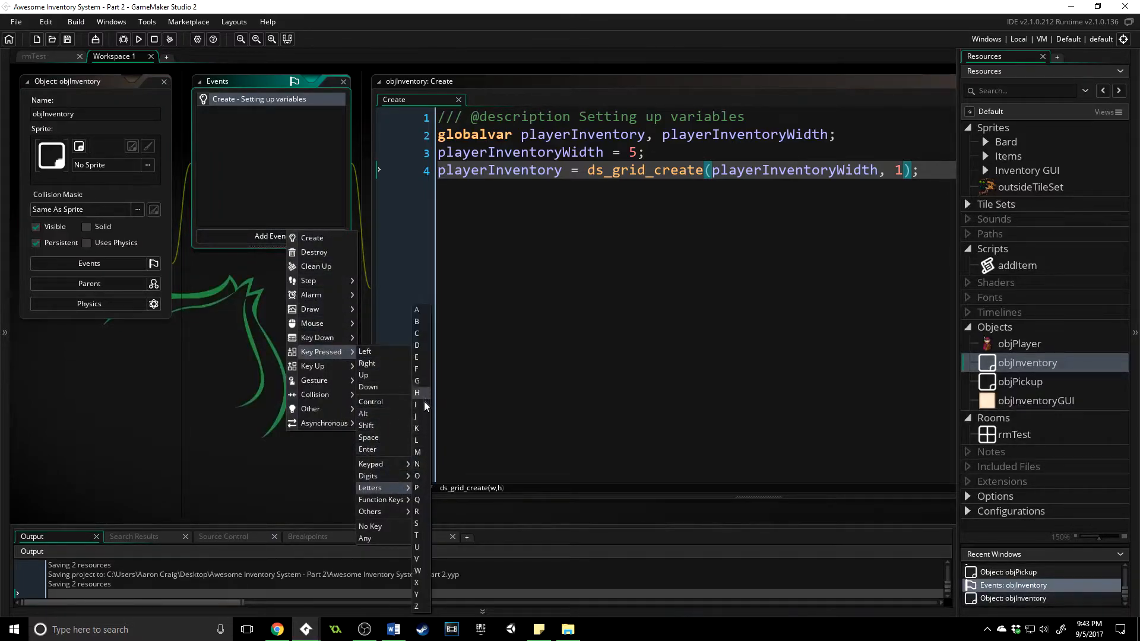
- Add a Key Press - I event described as creating the inventory on screen
left_click(426, 415)
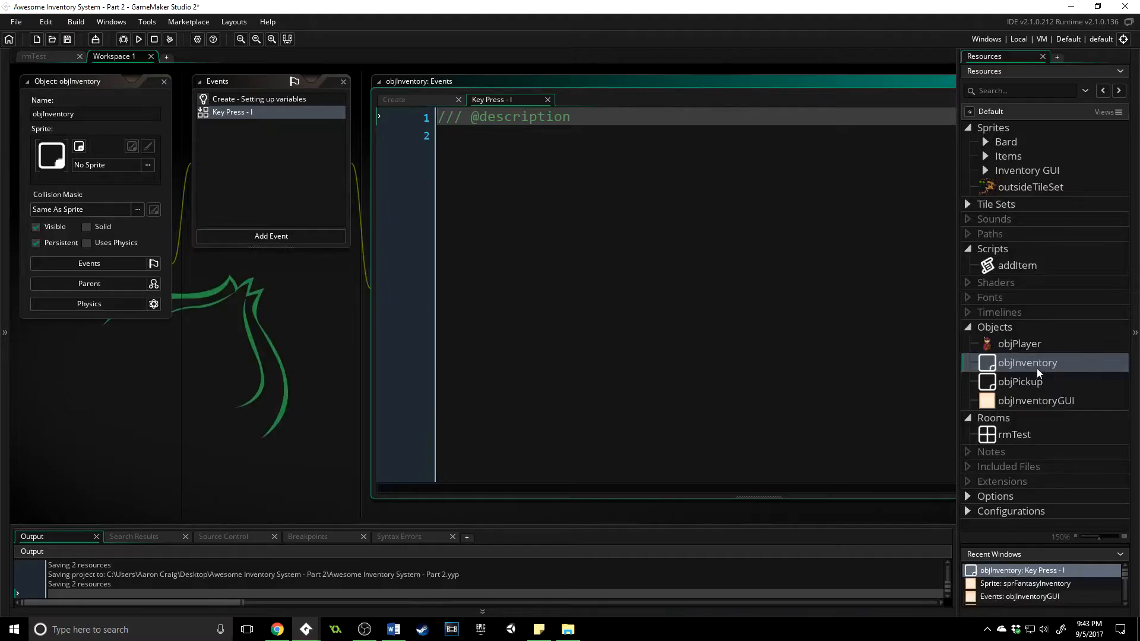
left_click(635, 117)
type("r")
type("reate the inventory ons c")
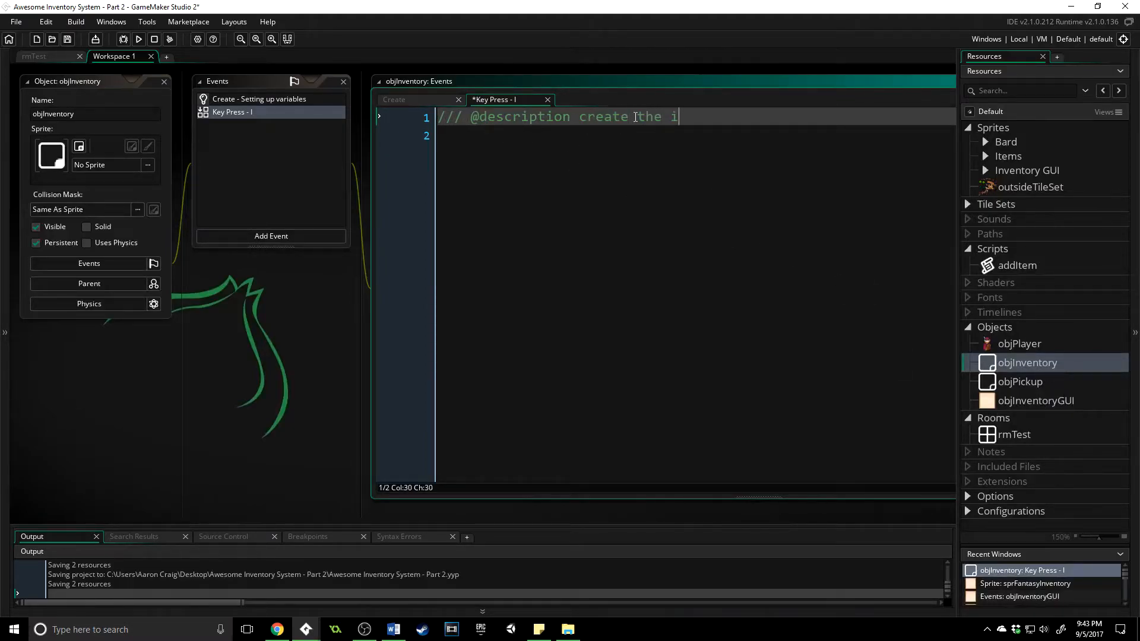
key("BackSpace")
key("BackSpace")
key("BackSpace")
type("screee")
key("BackSpace")
type("n")
key("Return")
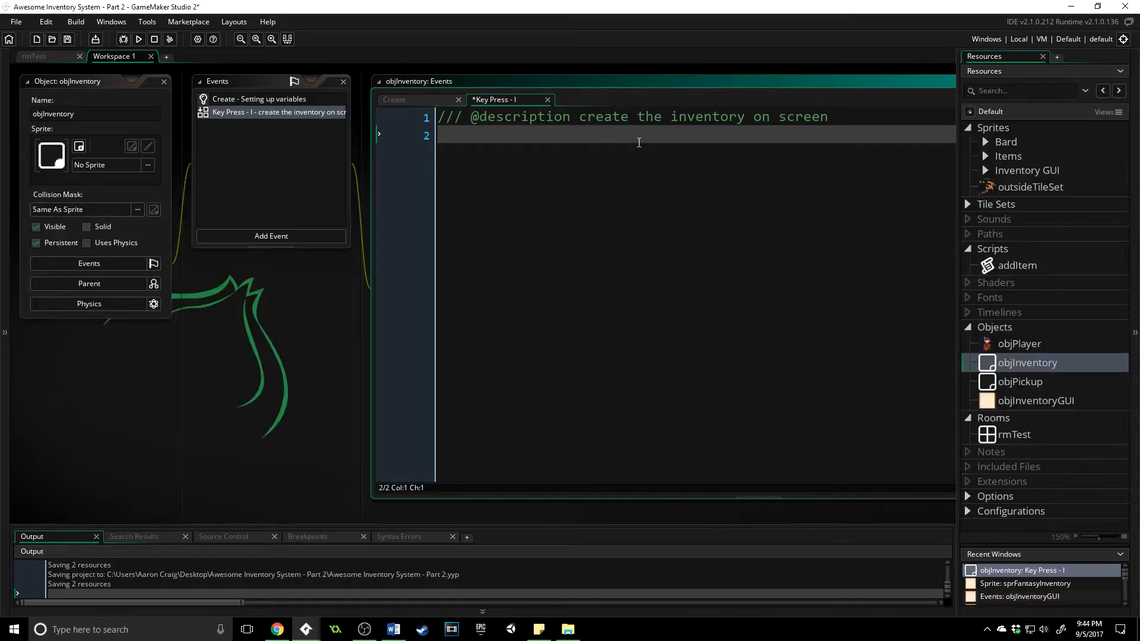
type("if(")
type("!")
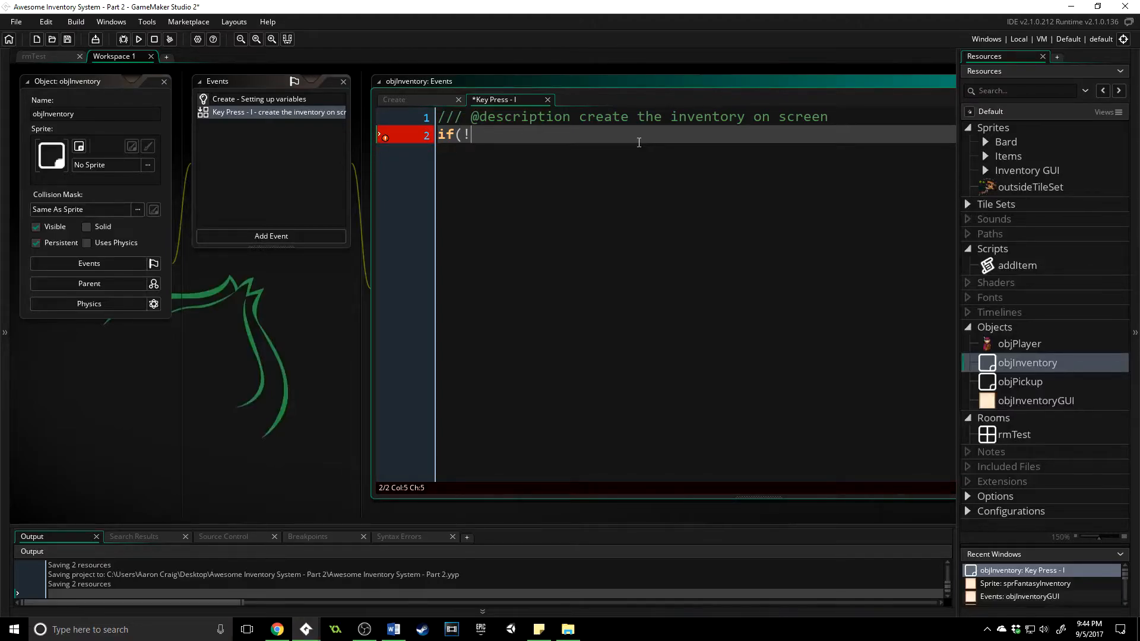
- Write an if(!instance_exists(objInventoryGUI)) block with an empty body
key("shift+Left")
type("!instan")
key("BackSpace")
key("BackSpace")
key("BackSpace")
type("tance_ex")
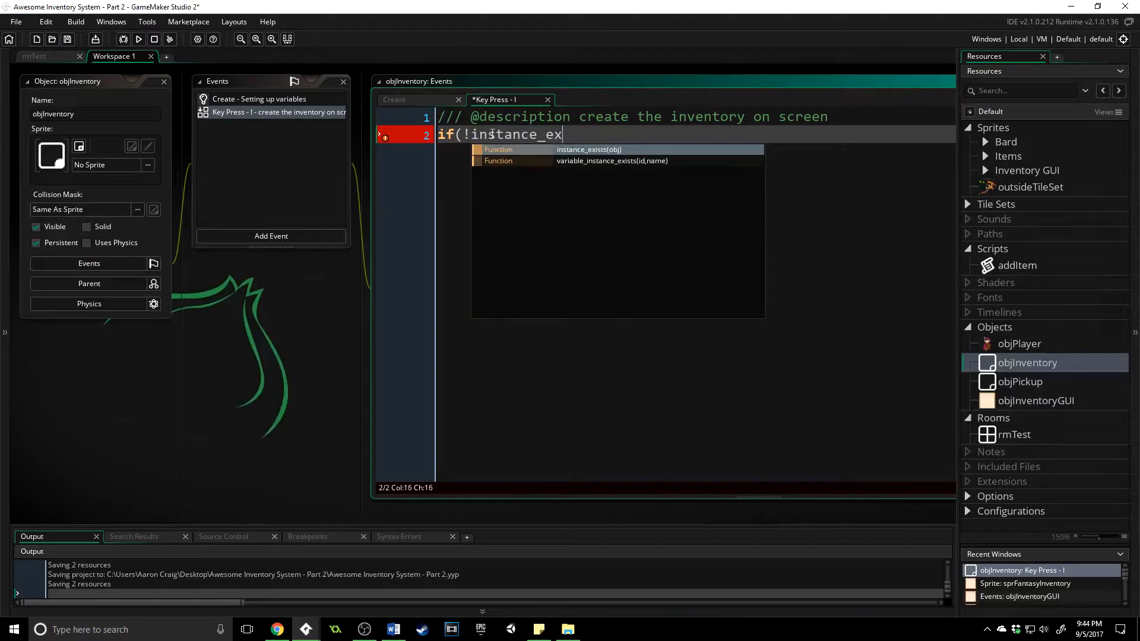
type("ists(obj")
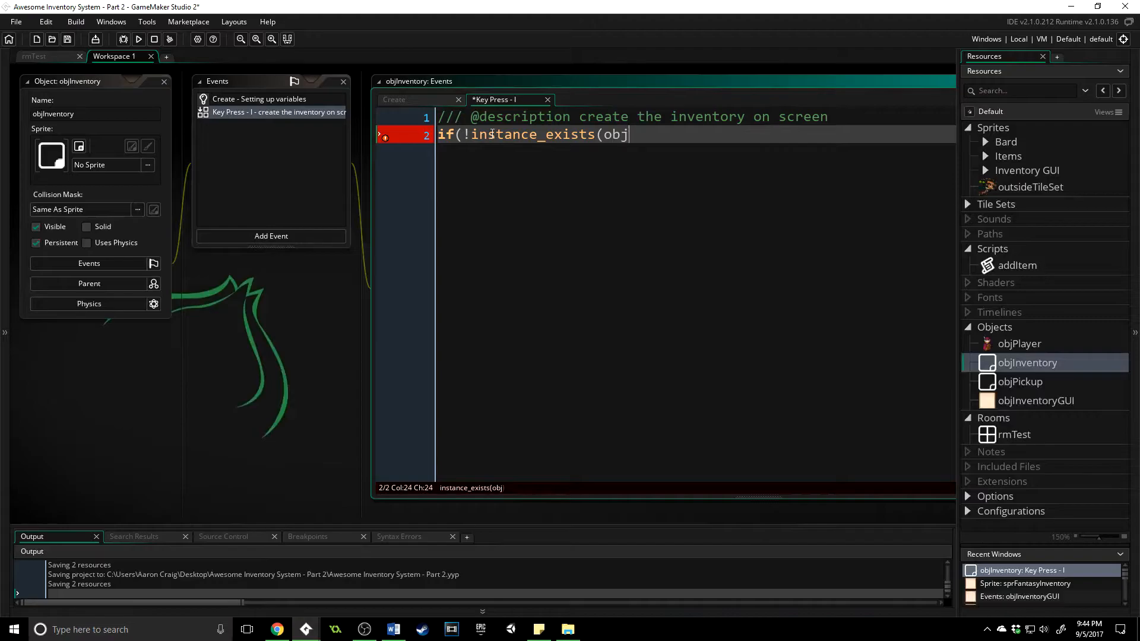
type("InventoryGUI))")
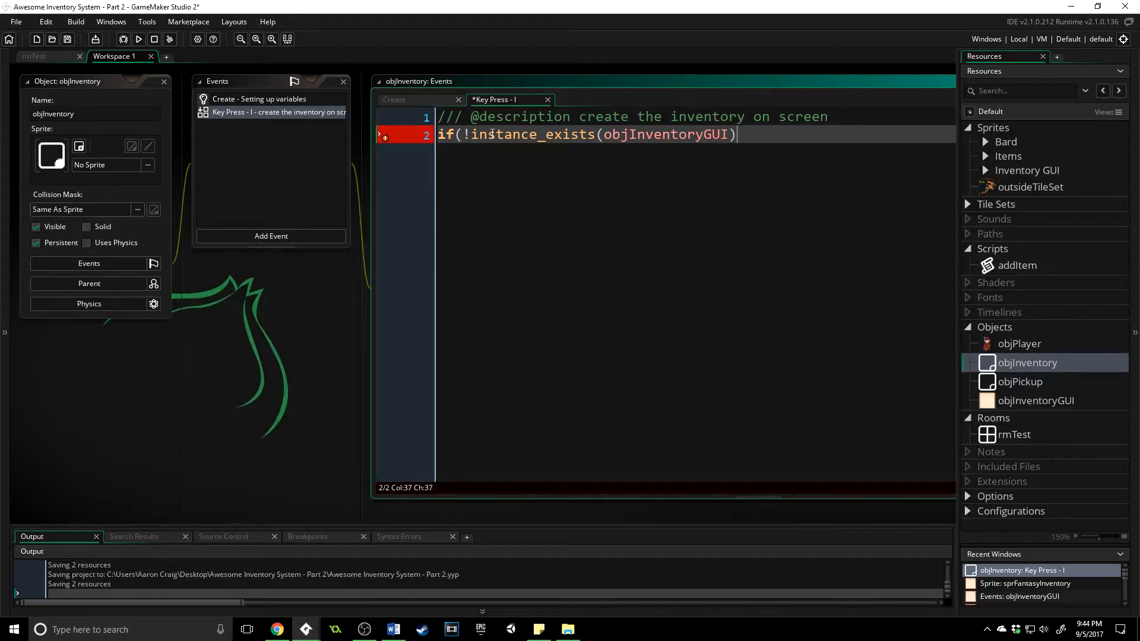
type(" {")
key("Return")
key("Return")
type("}")
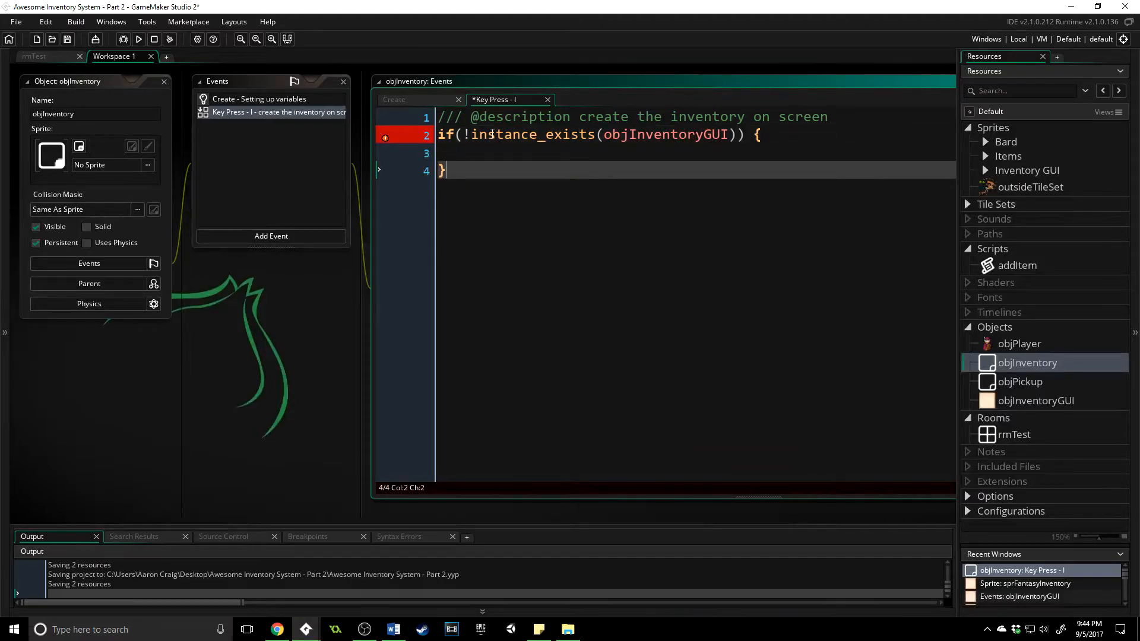
key("Up")
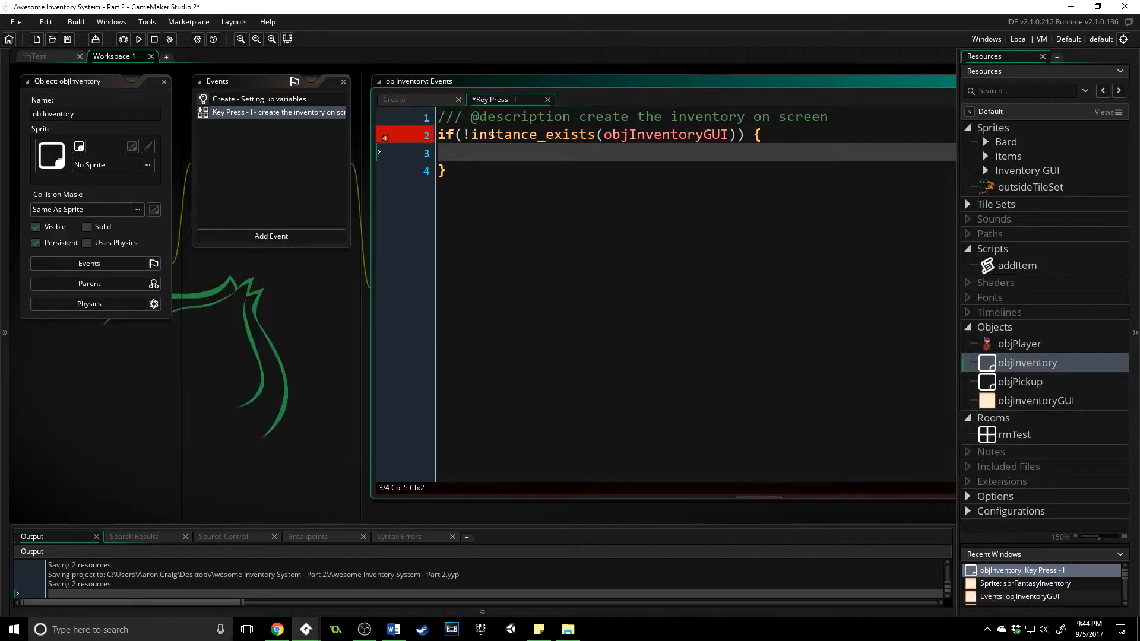
type("inventoryD")
type("isplay = ")
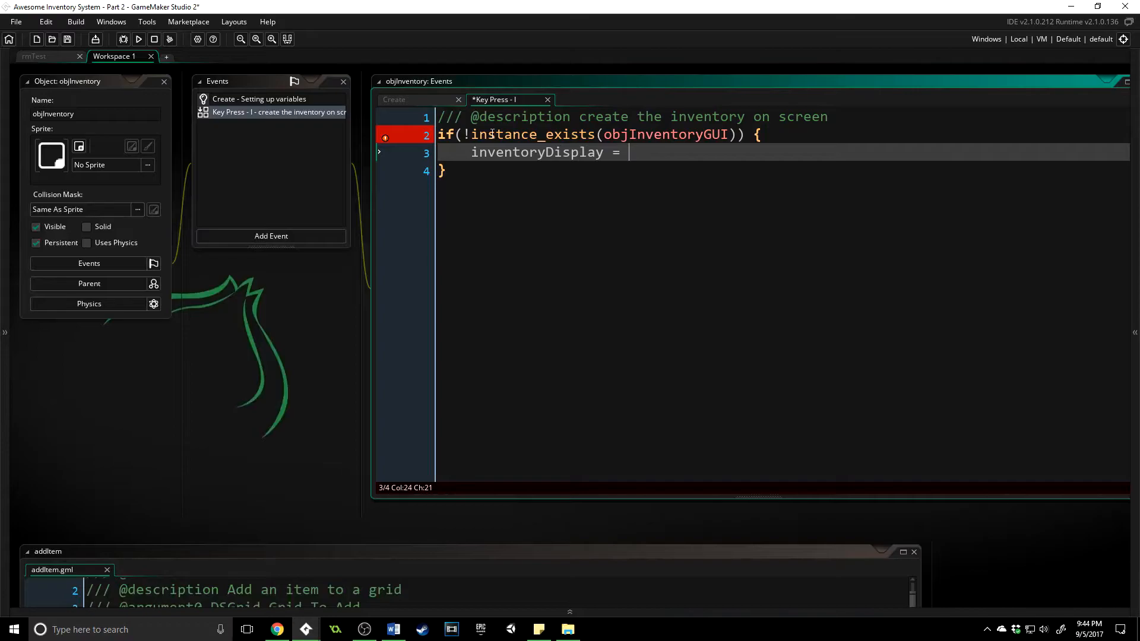
type("insta")
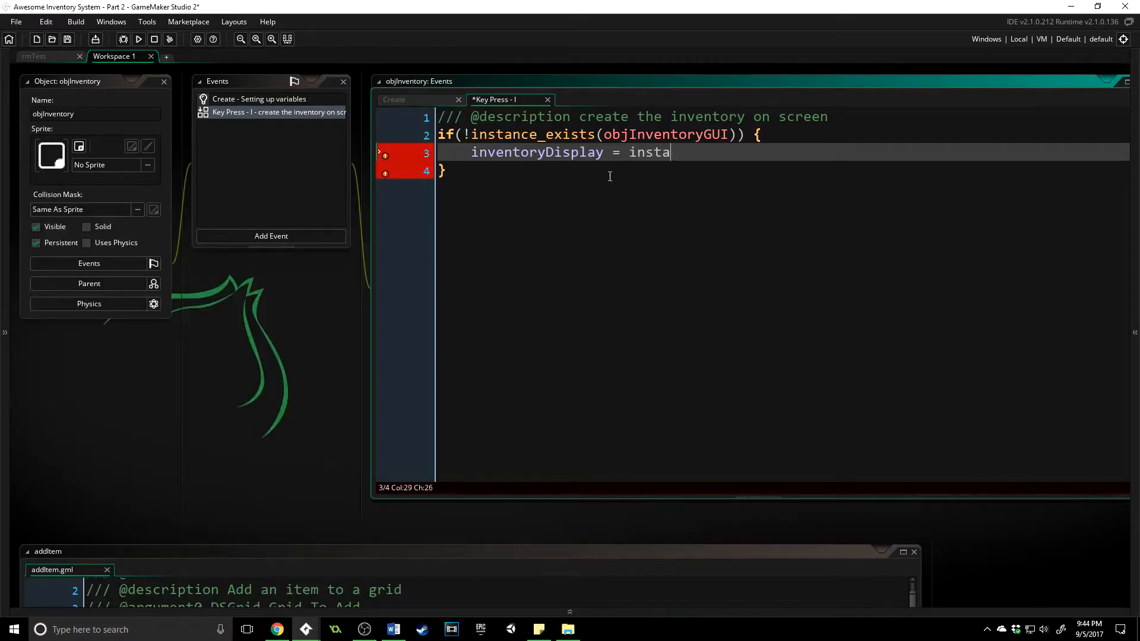
type("nce_create(")
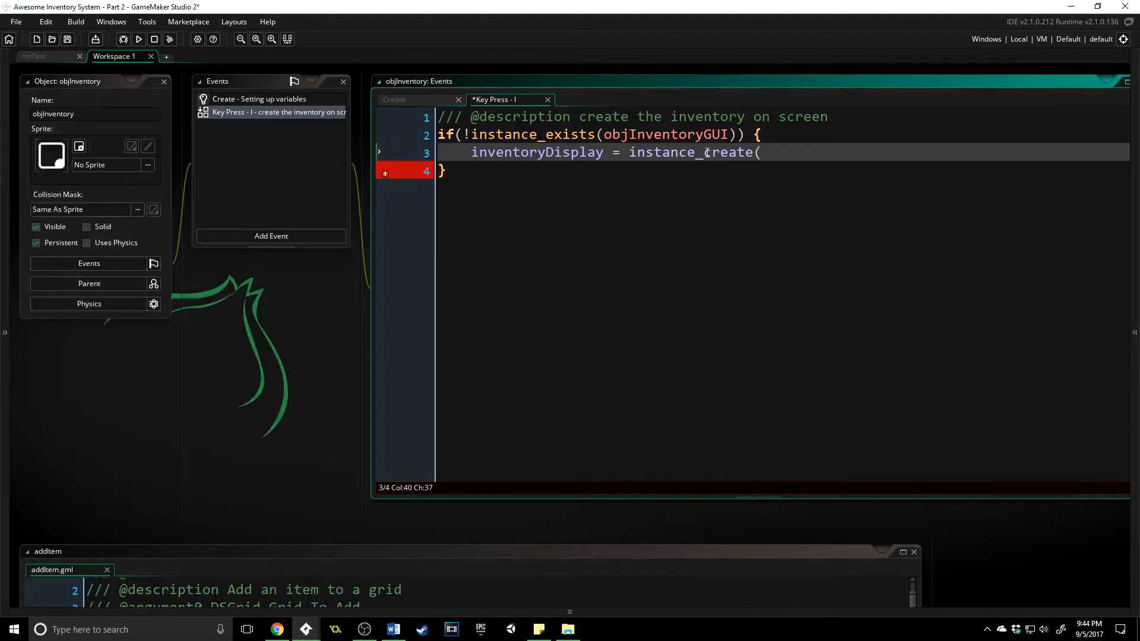
scroll(917, 428, "down", 5)
- Change the inventoryDisplay line to instance_create_depth(0, 0, depth - 1, objInventoryGUI)
left_click(748, 153)
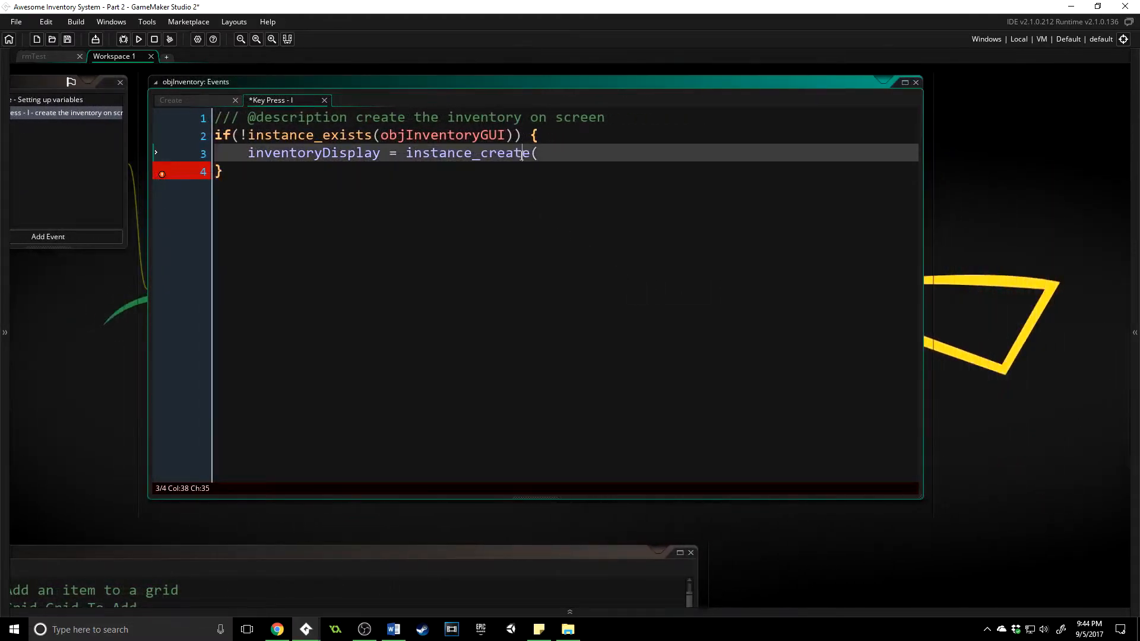
left_click(513, 152)
left_click(564, 153)
key("BackSpace")
type("_")
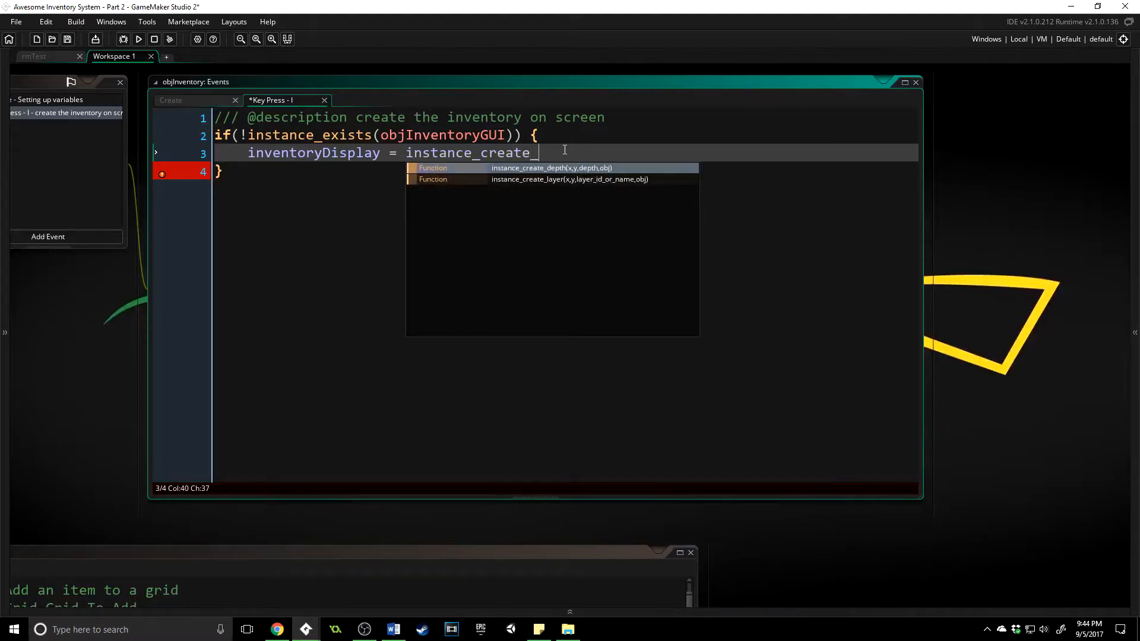
type("depth(")
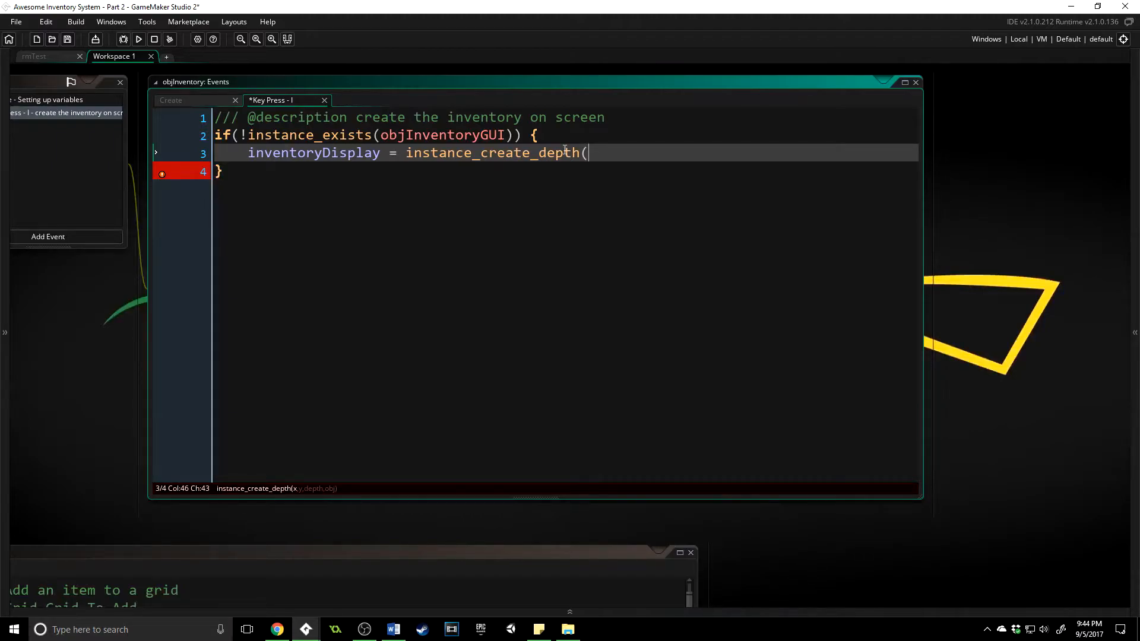
type("0, 0")
type(", ")
type(" depth - 1")
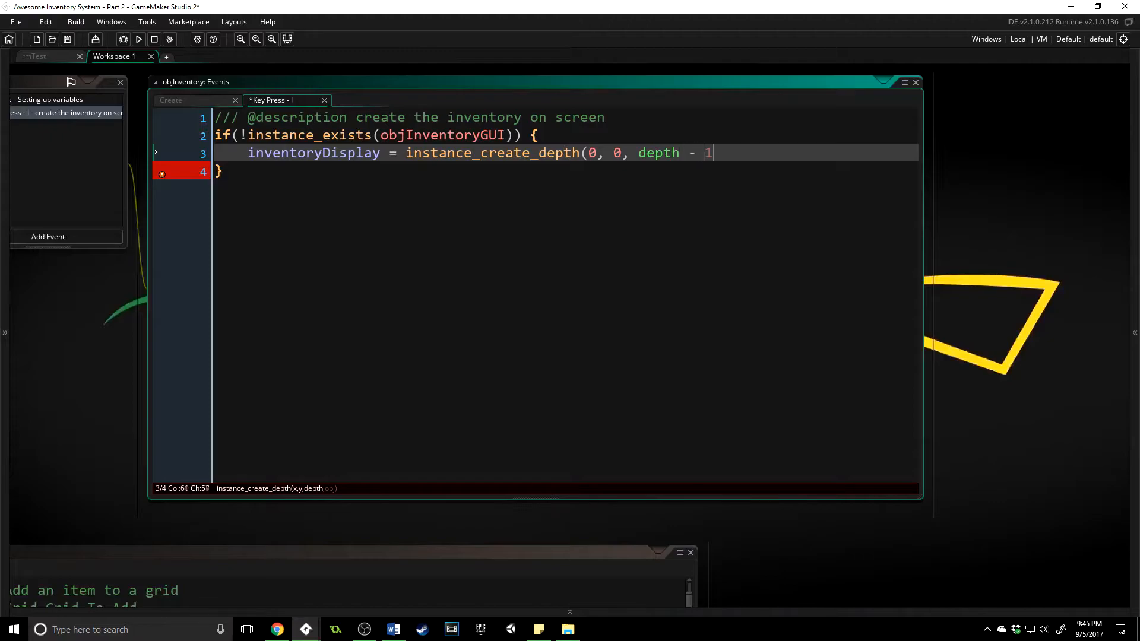
type(",  objI")
type("nventoryGUI")
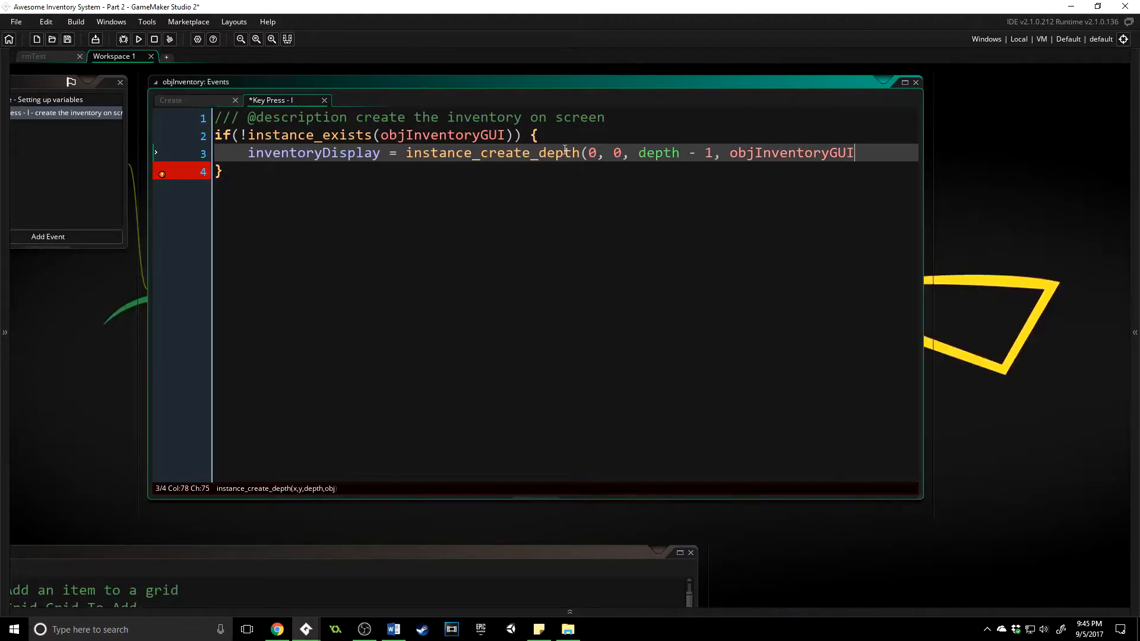
type(");")
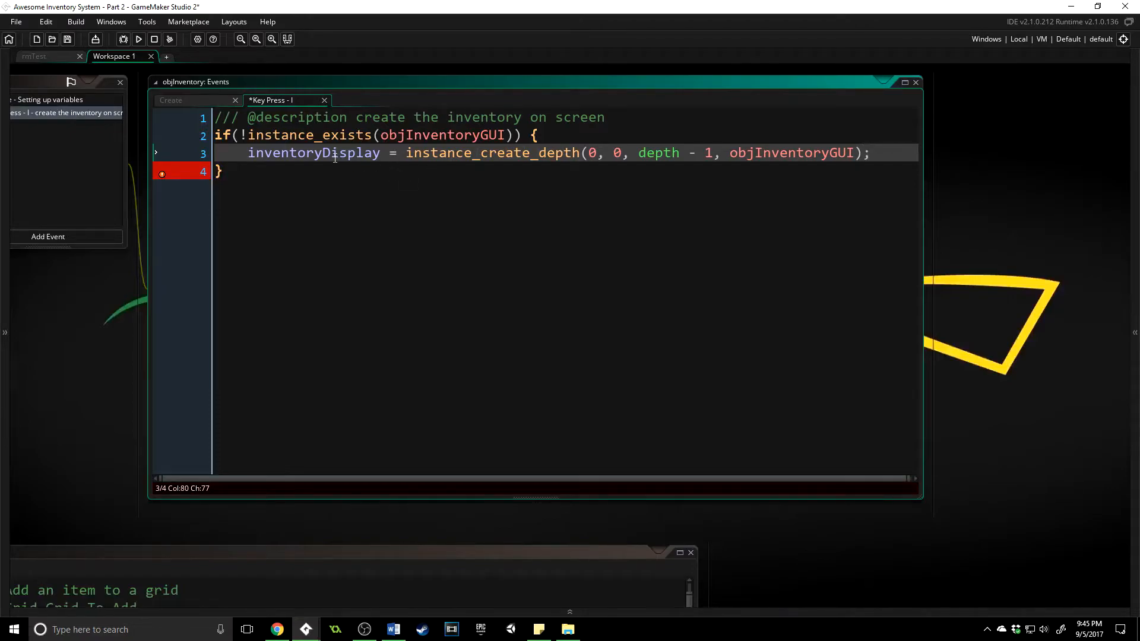
left_click(335, 154)
- Add a with(inventoryDisplay) brace block below the creation line and start an x = assignment
key("End")
key("Return")
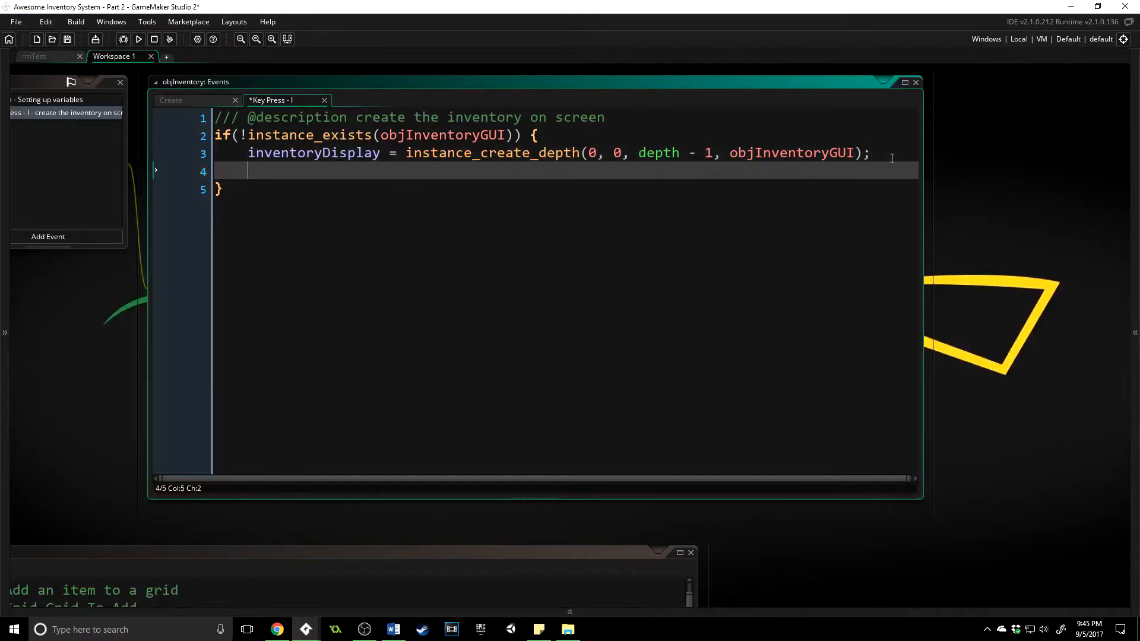
type("with(inv")
type("entoryDisplay)")
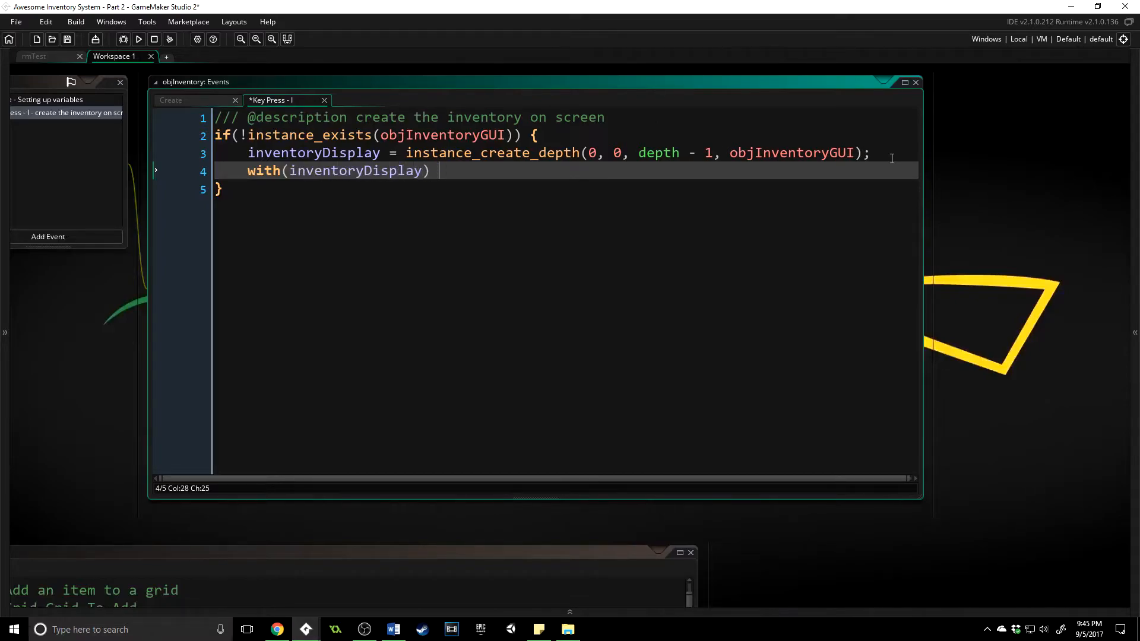
type(" {")
key("Return")
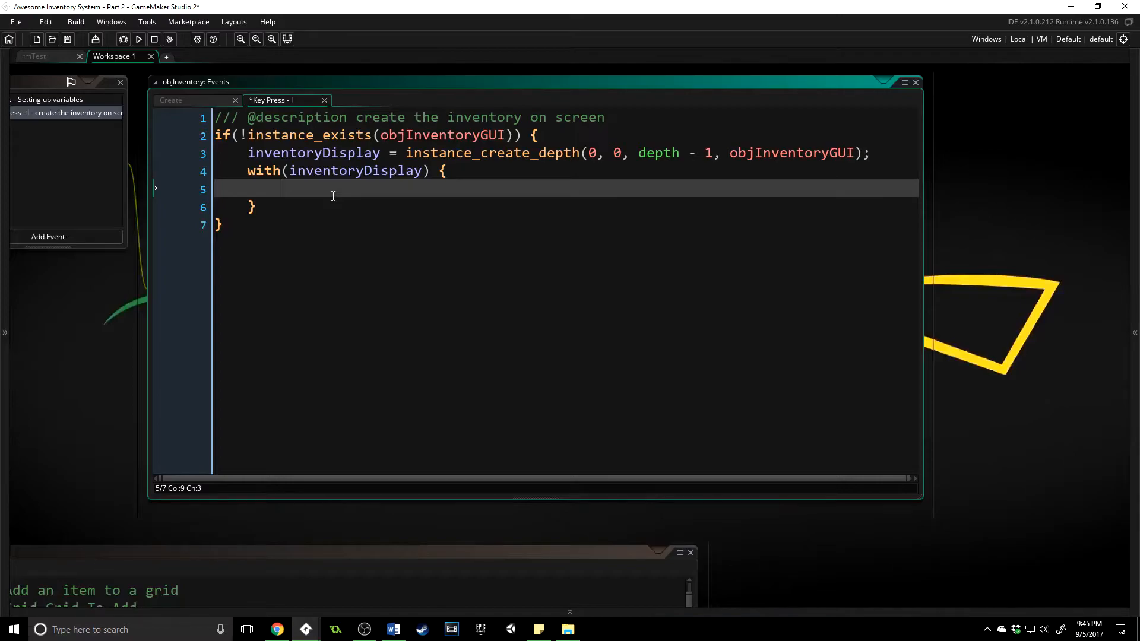
type("x =")
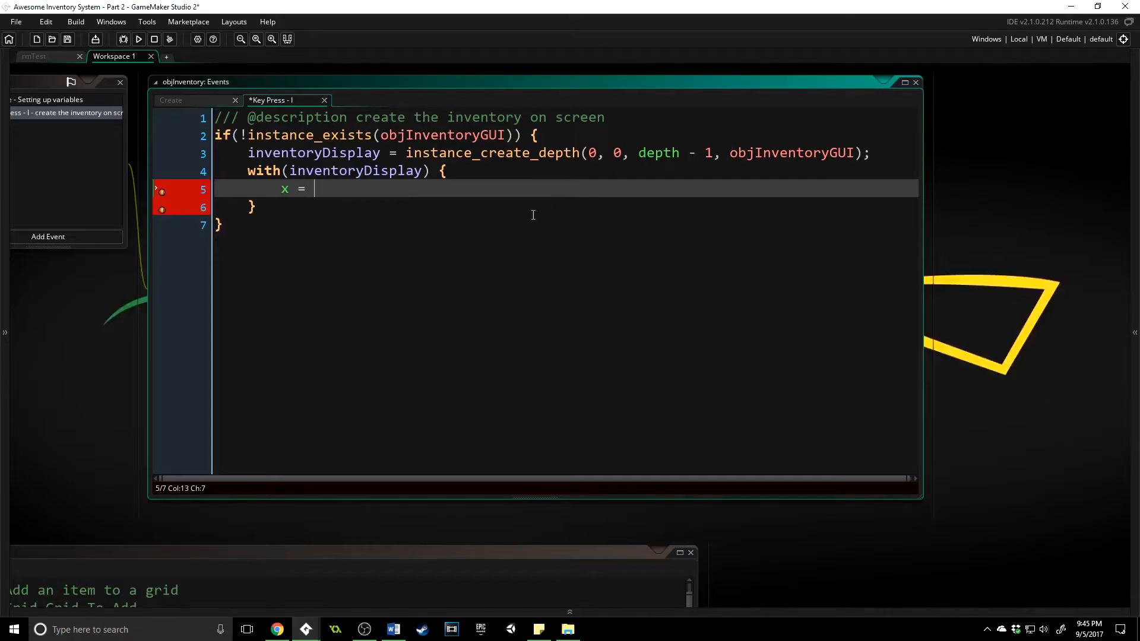
- Look up sprFantasyInventory in Resources and set x = sprite_get_xoffset(sprite_index) on line 5
left_click(1135, 274)
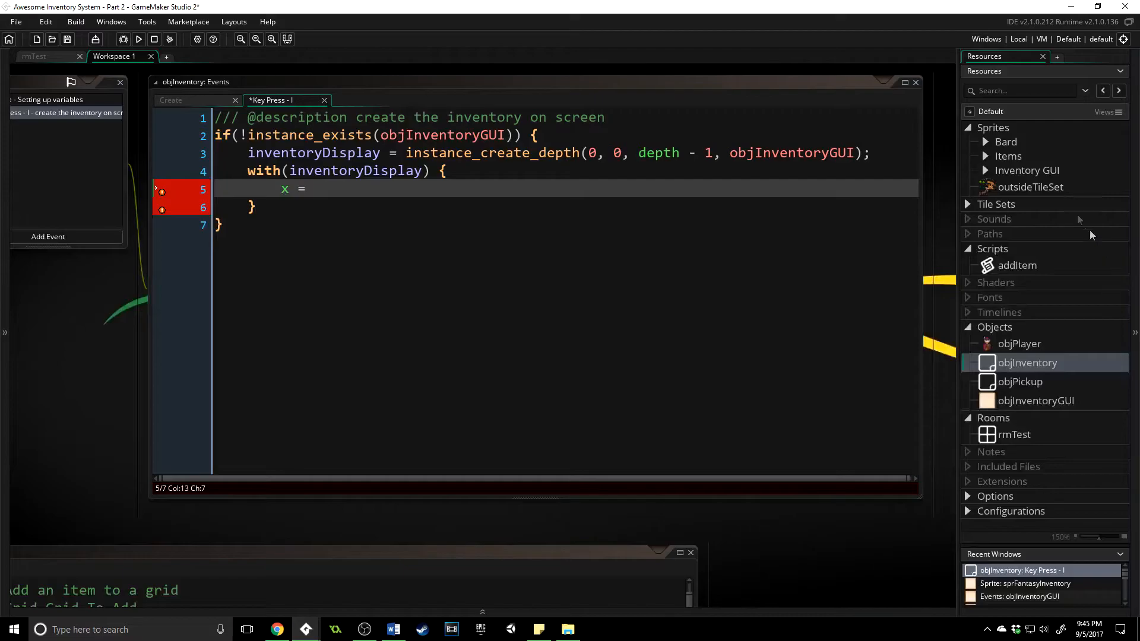
left_click(985, 170)
left_click(1056, 190)
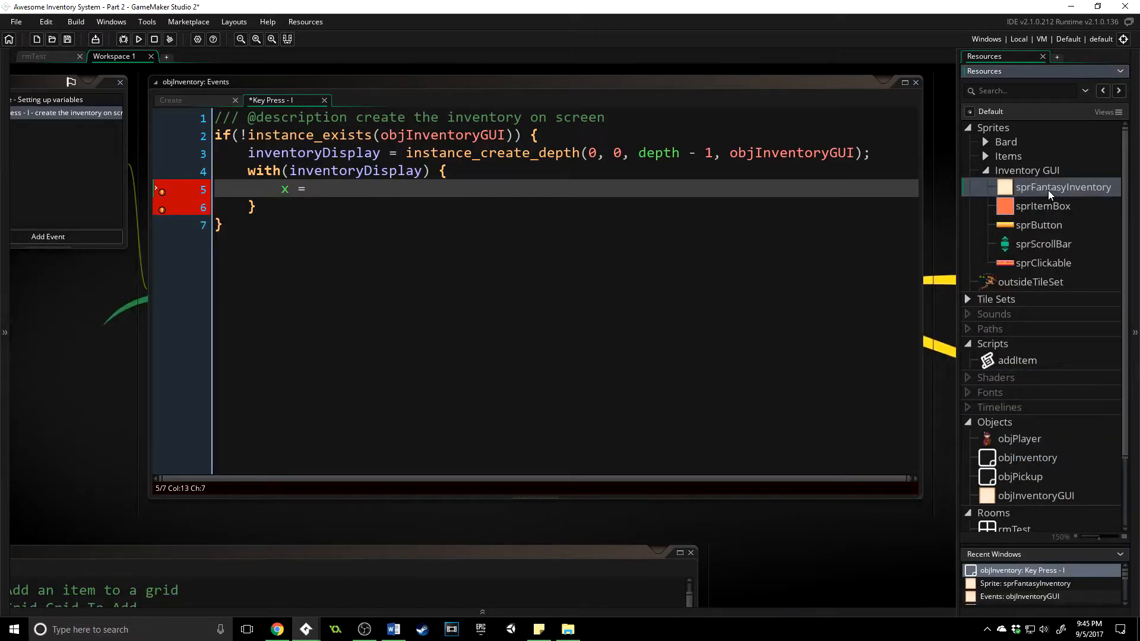
left_click(708, 194)
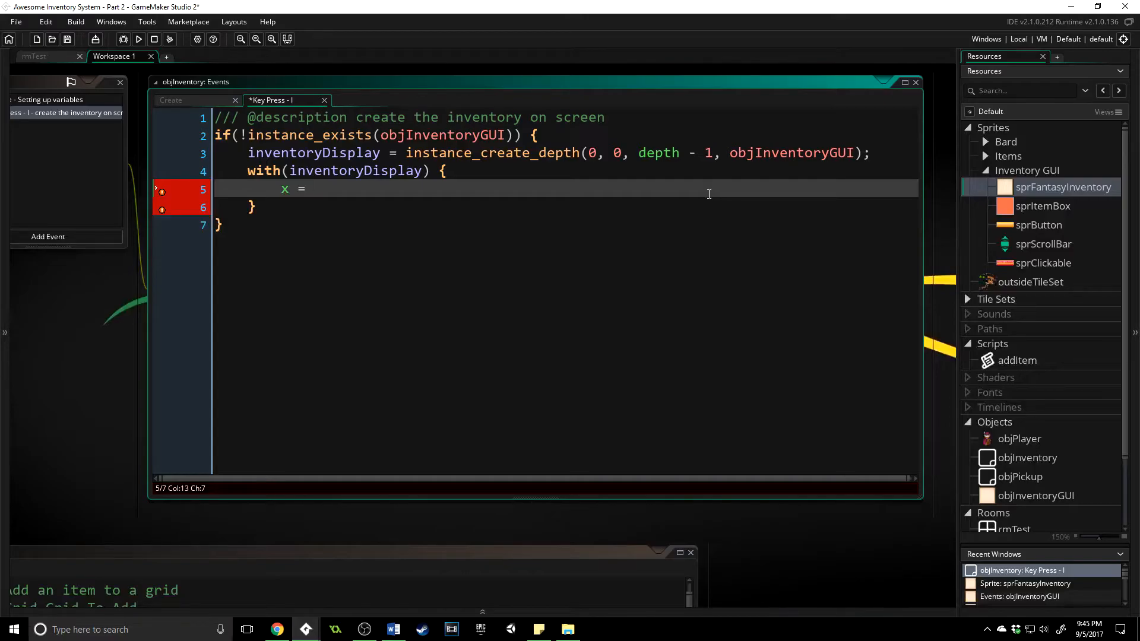
type("sprite_get_")
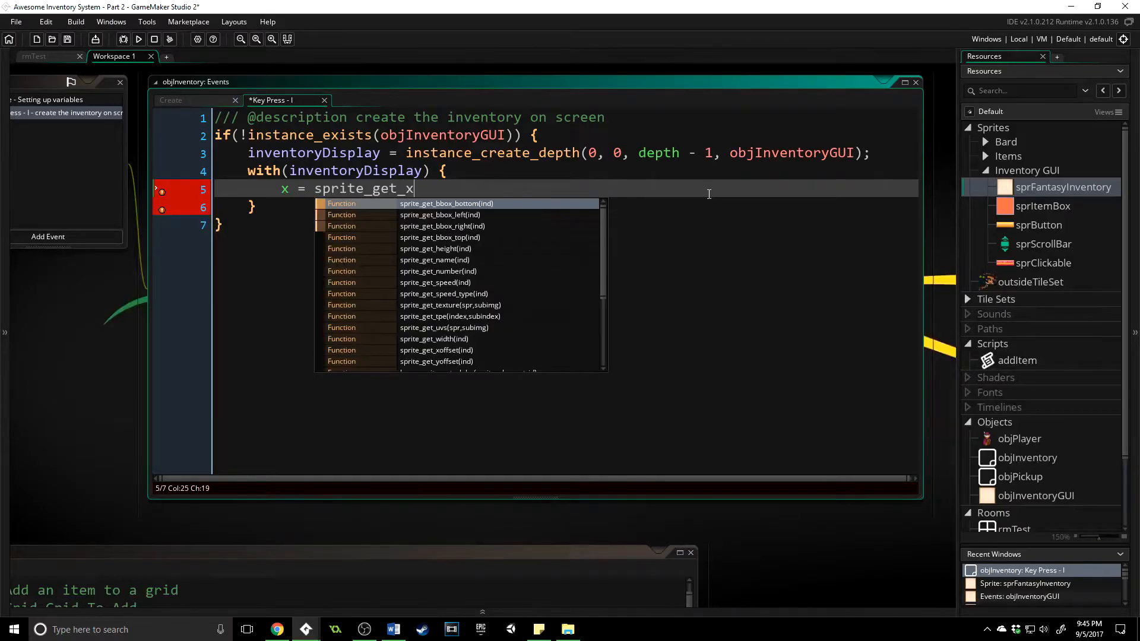
type("xoffset(sprite_index);")
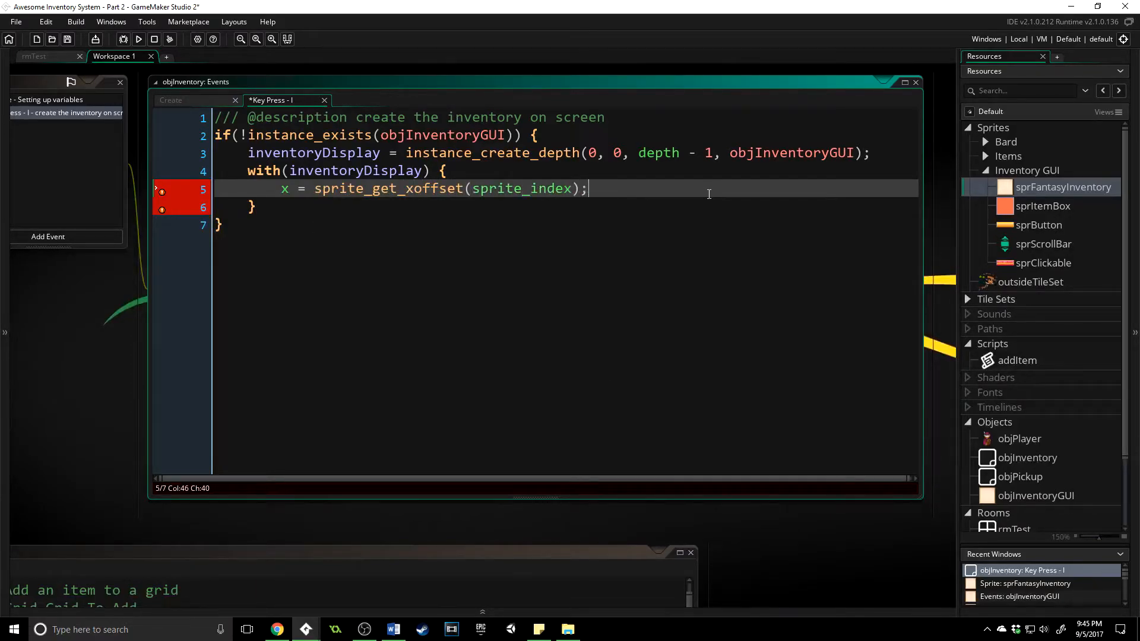
left_click(521, 190)
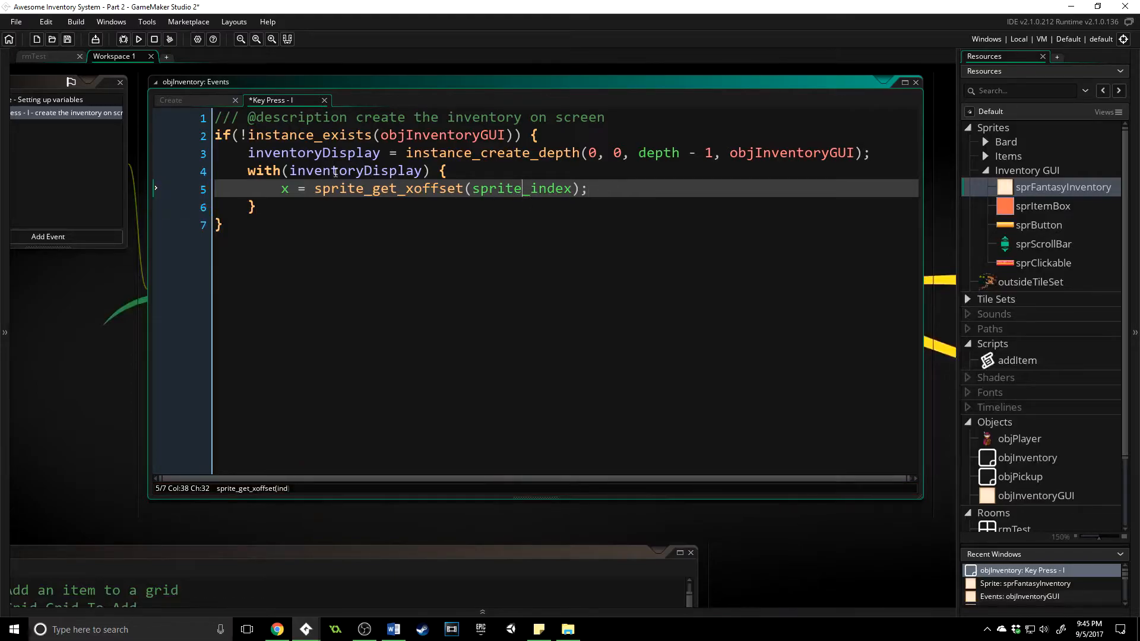
left_click(602, 188)
- Add y = room_height - sprite_get_yoffset(sprite_index) on line 6 and launch a test run
left_click(1051, 500)
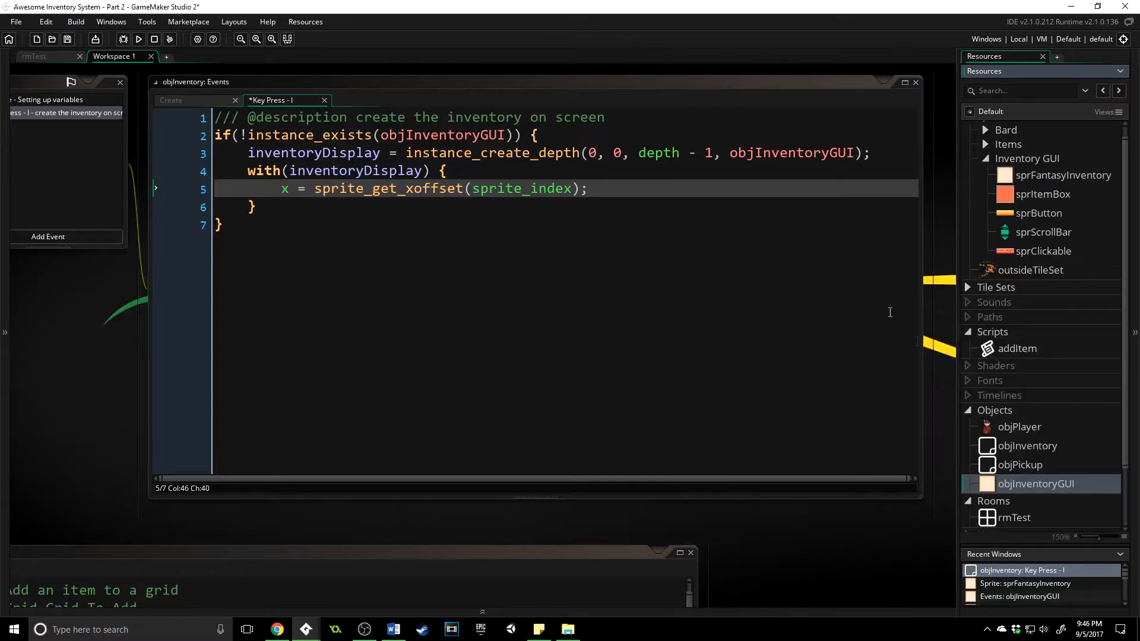
left_click(659, 185)
key("Return")
type("y = ")
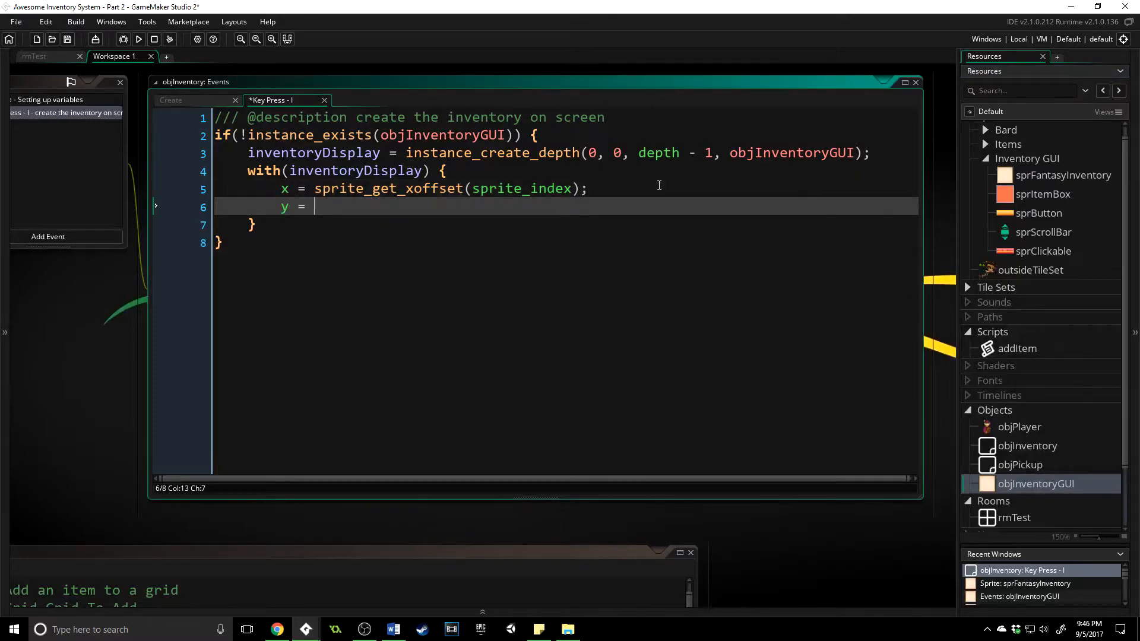
type("room_height")
type(" - spri")
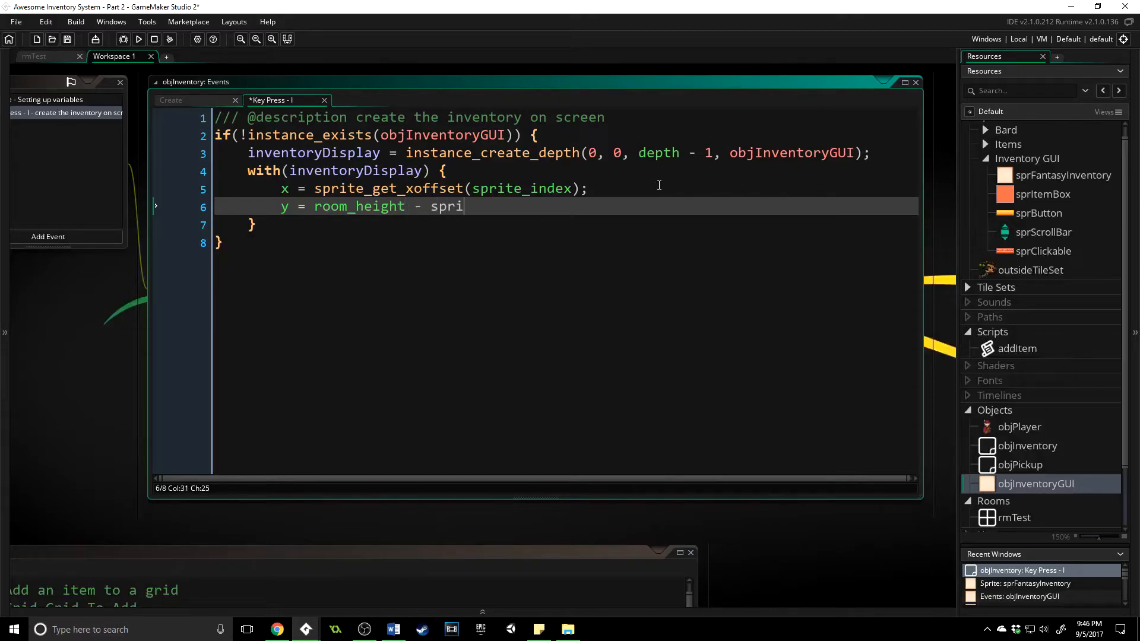
type("te_get_y")
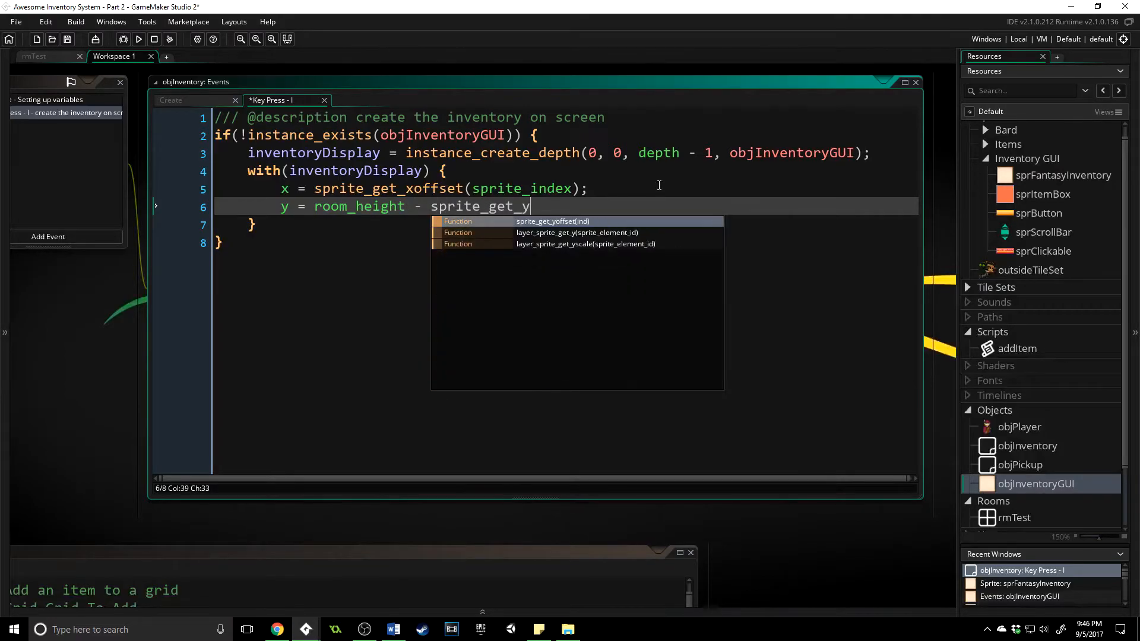
type("offset(sprite_")
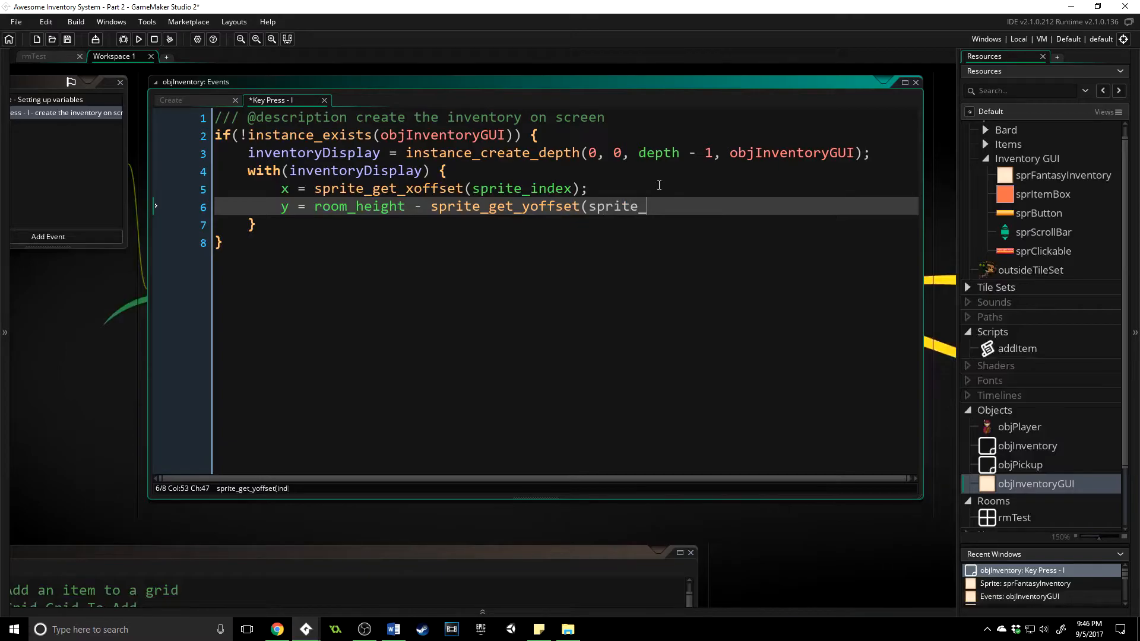
type("index);")
key("F5")
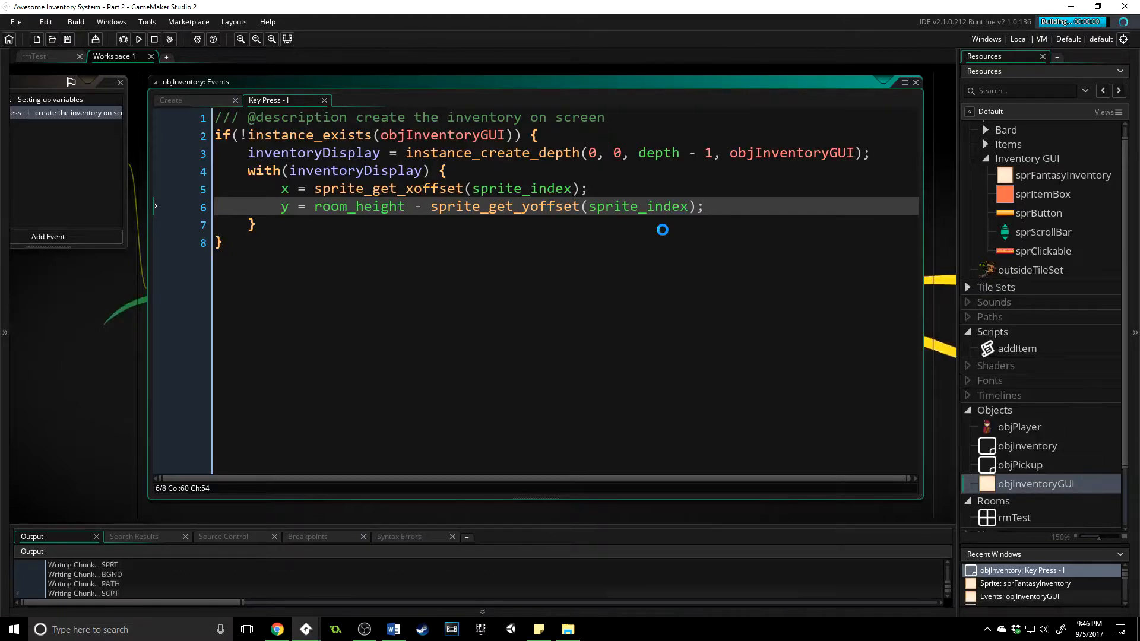
- Show the inventory with I in the running game, confirm it sits bottom-left, then close the game
key("i")
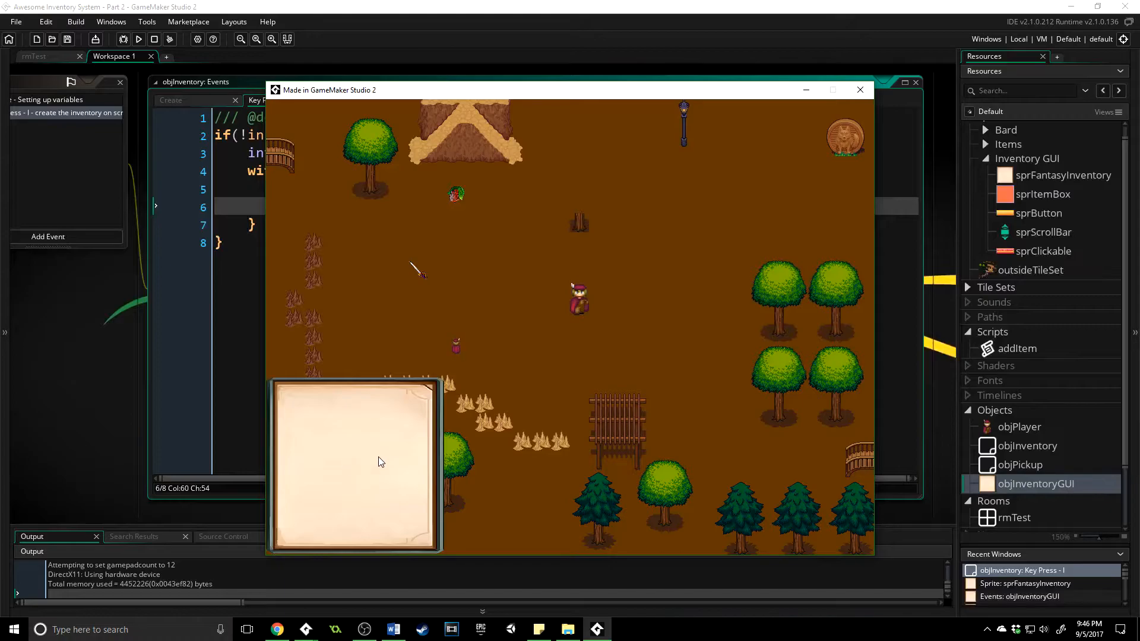
left_click(858, 91)
left_click(473, 188)
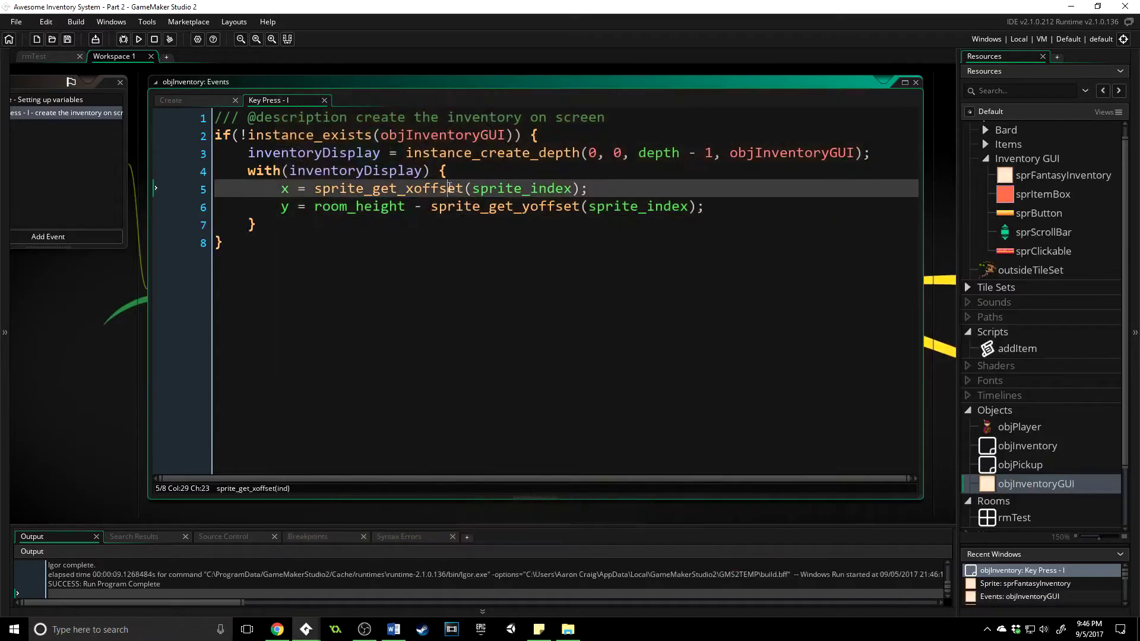
left_click(605, 206)
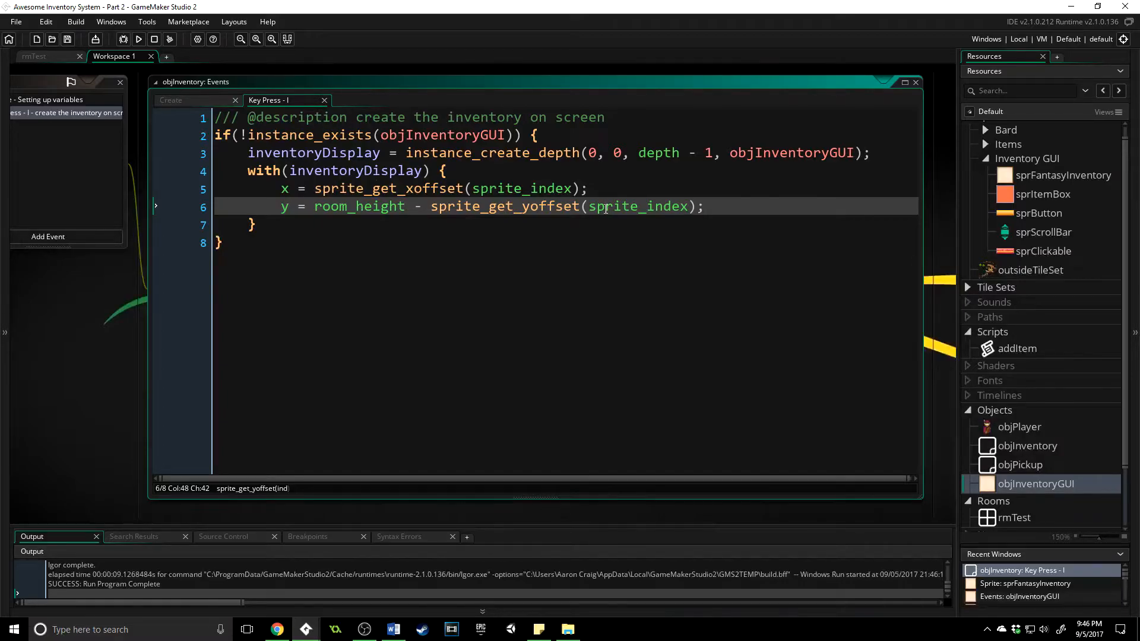
- Review the room_height and y offset code on line 6 and the with block's closing brace
left_click(691, 228)
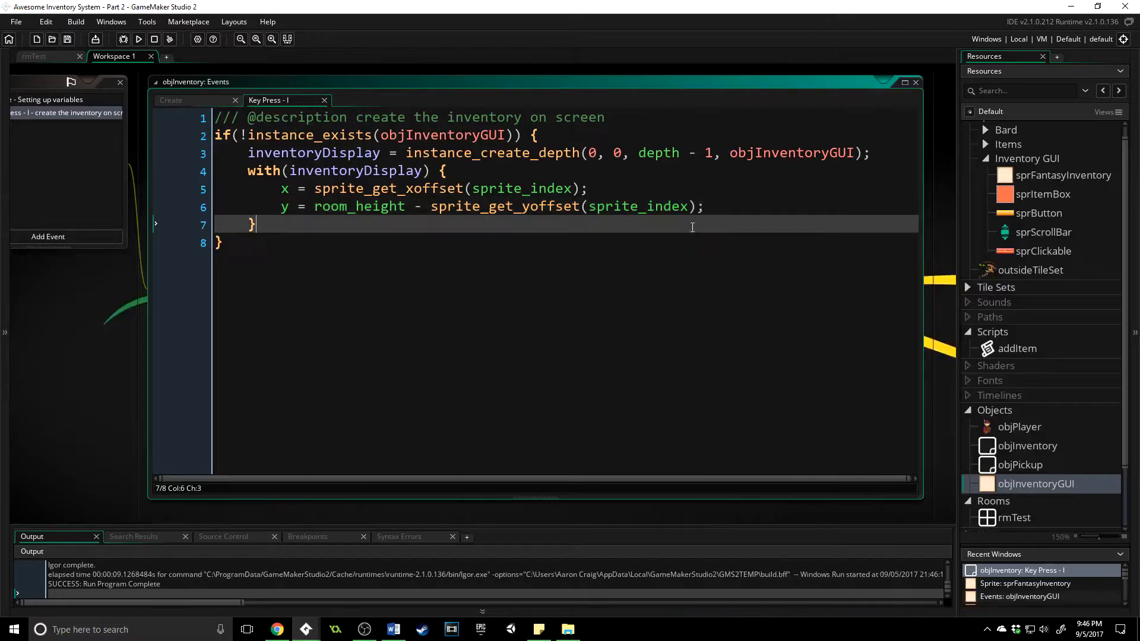
left_click(374, 206)
left_click(350, 207)
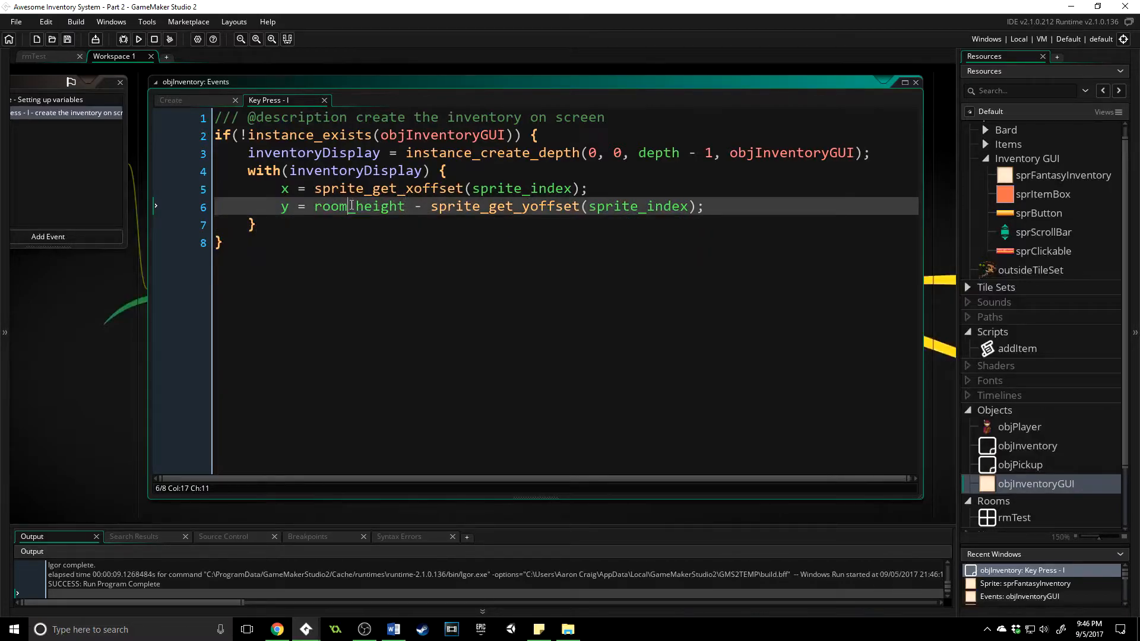
left_click(425, 189)
left_click(499, 224)
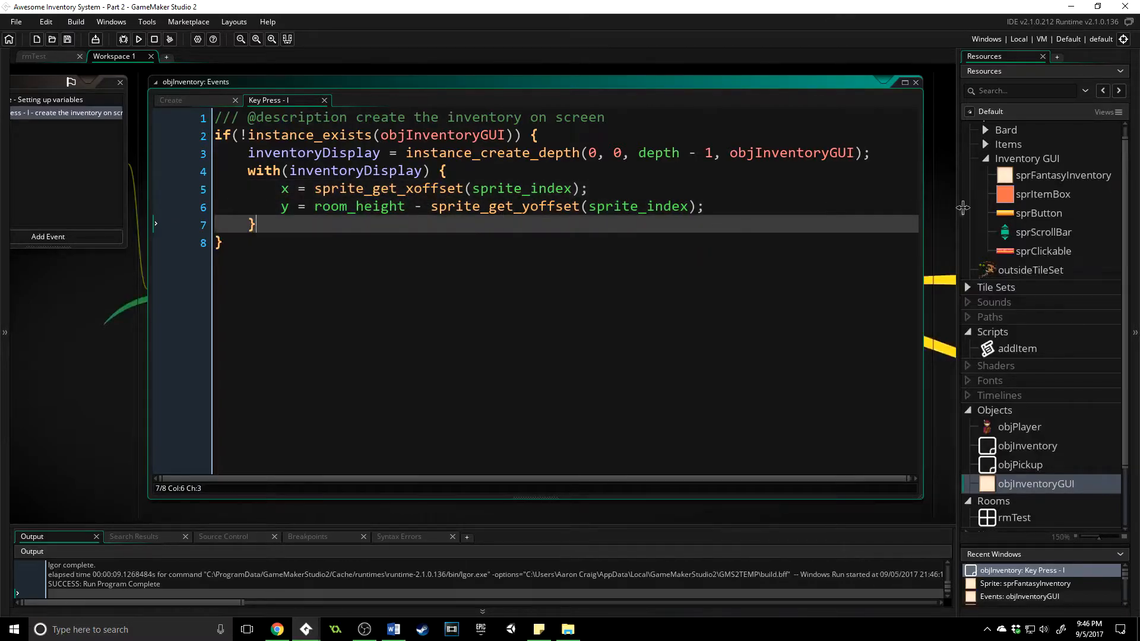
double_click(1051, 175)
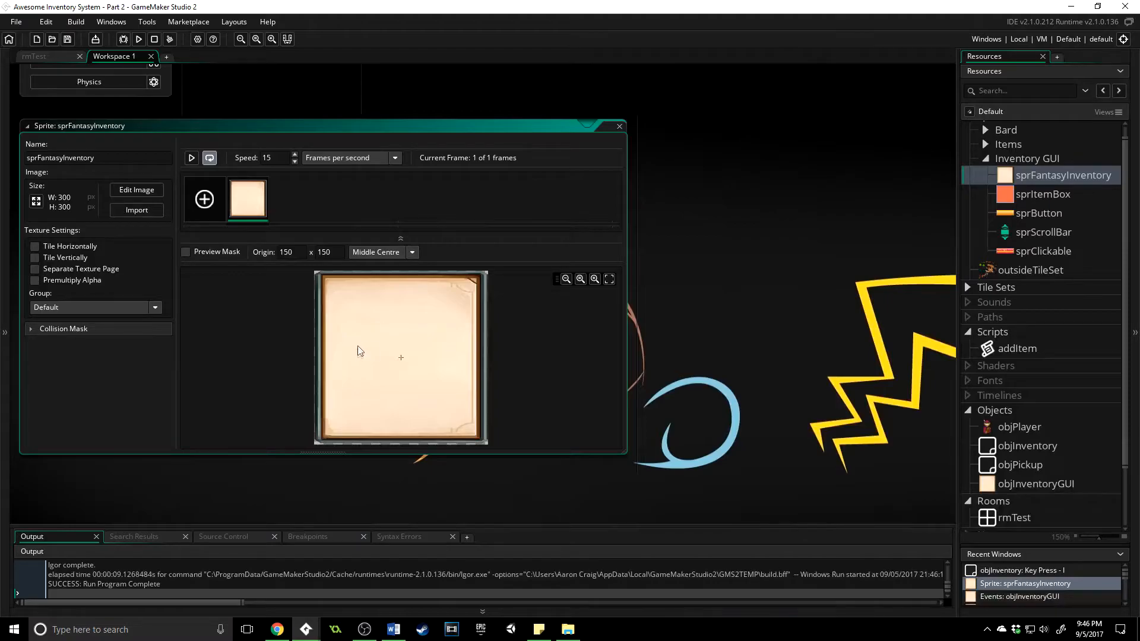
left_click_drag(400, 358, 361, 374)
left_click(412, 252)
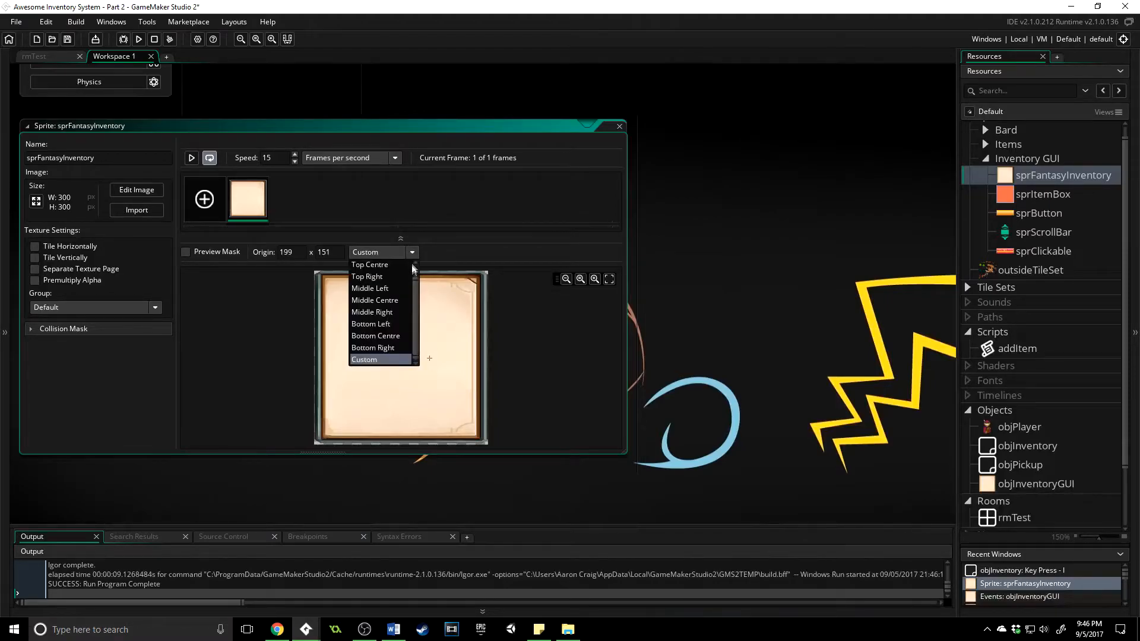
left_click(383, 302)
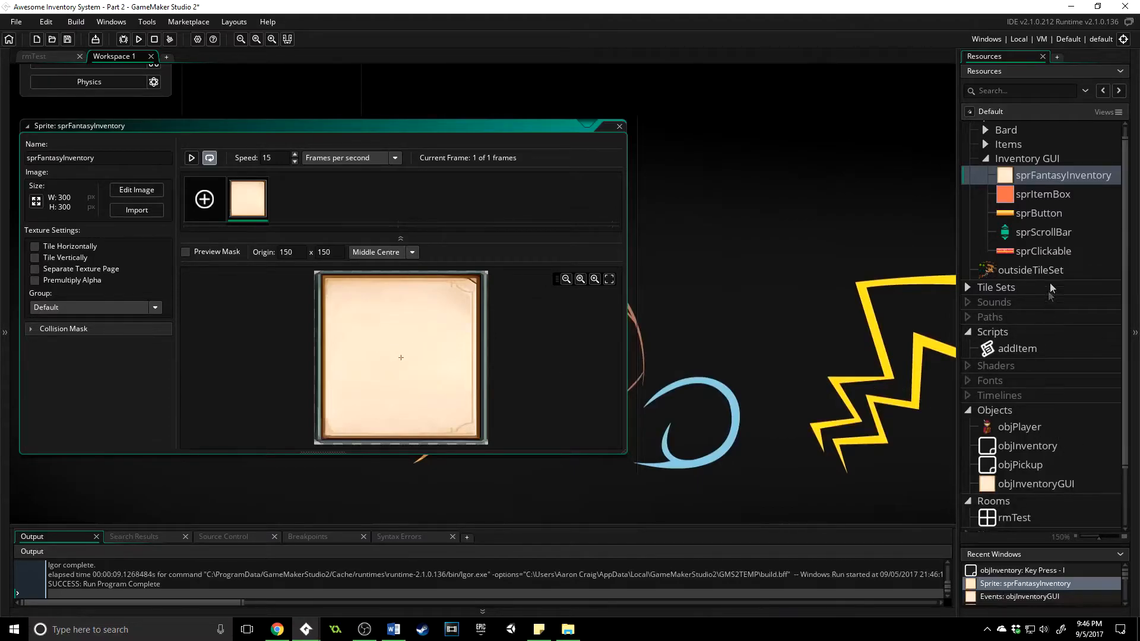
double_click(1041, 450)
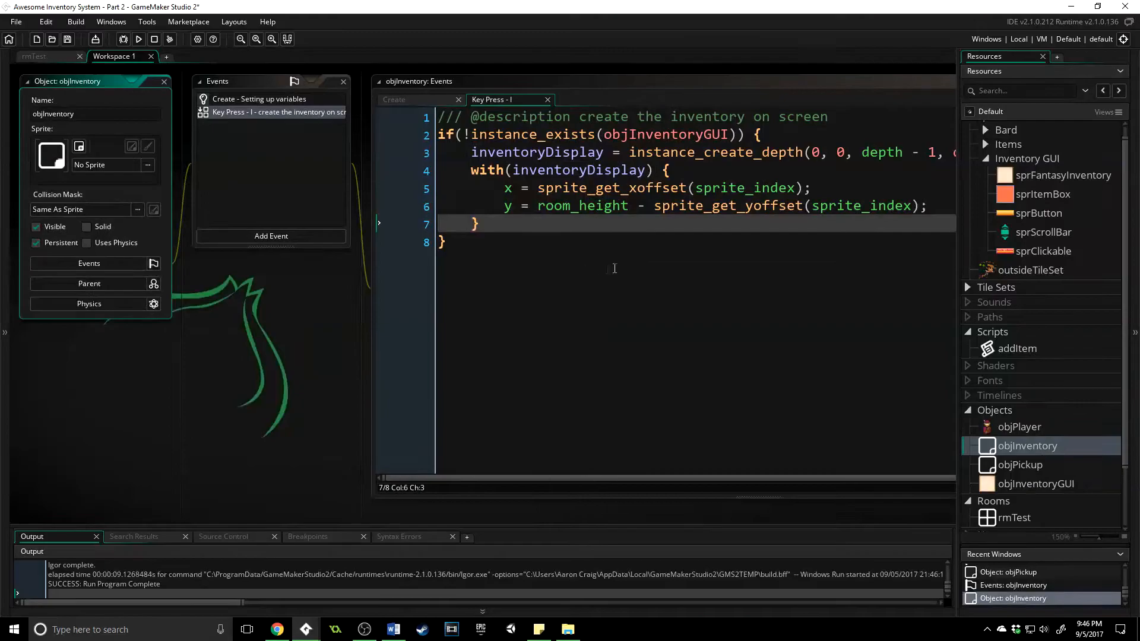
- Add an else branch containing instance_destroy(objInventoryGUI); after the if block
key("Return")
type("else")
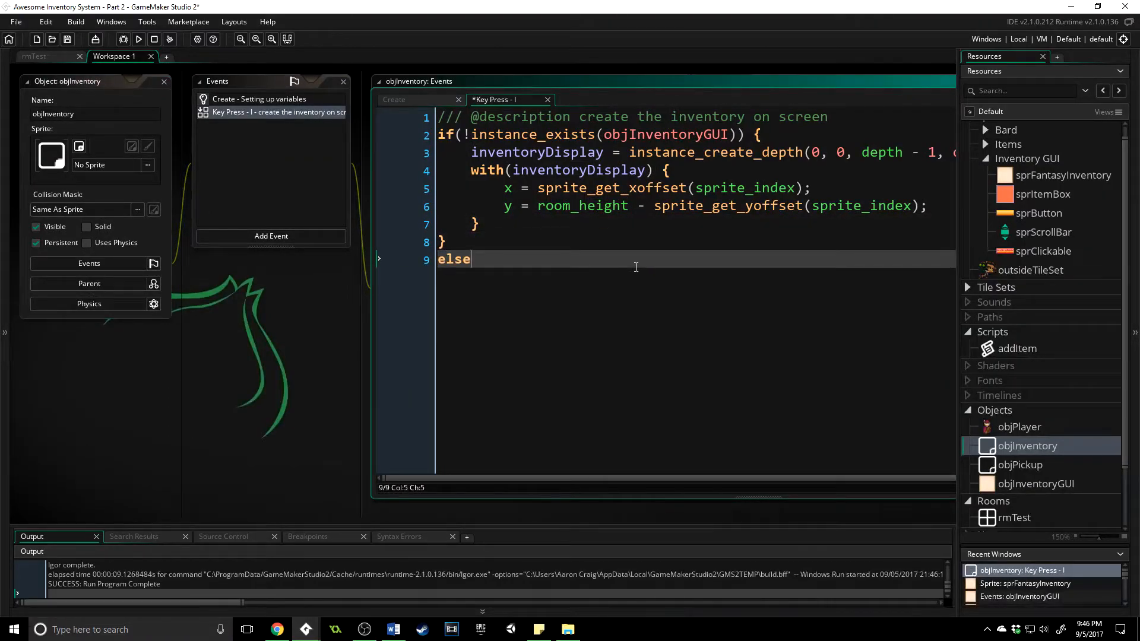
type(" {")
key("Return")
key("Return")
type("}")
key("Up")
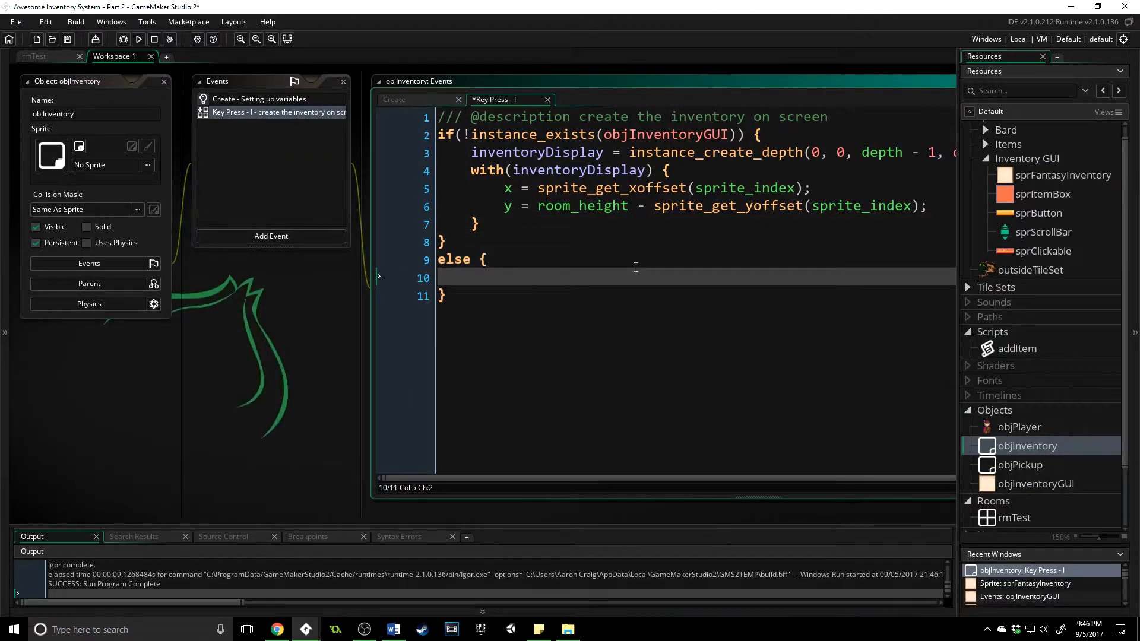
type("inst")
type("nac")
key("BackSpace")
key("BackSpace")
key("BackSpace")
type("ance_dest")
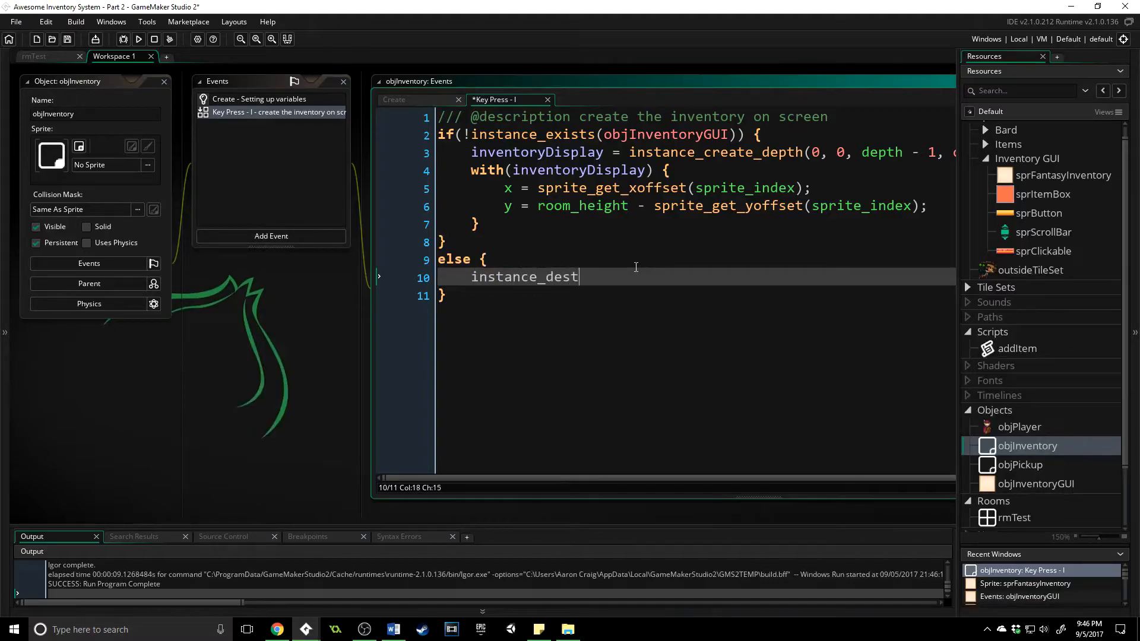
type("ryo(")
key("BackSpace")
key("BackSpace")
key("BackSpace")
type("roy(")
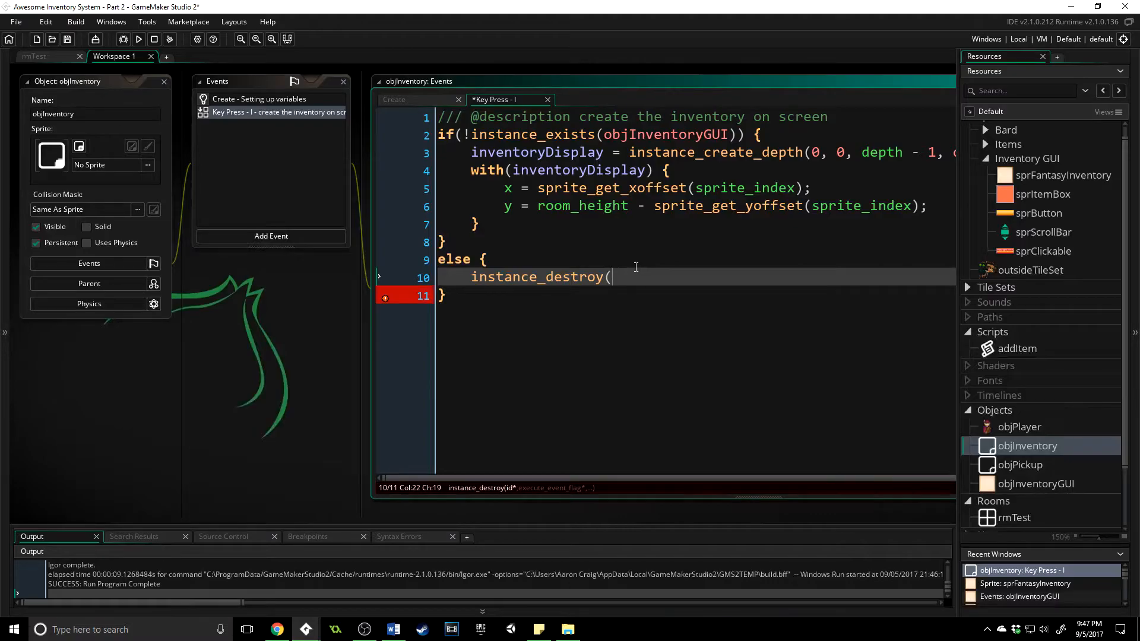
type("objk")
key("BackSpace")
type("Inven")
type("toryGUI);")
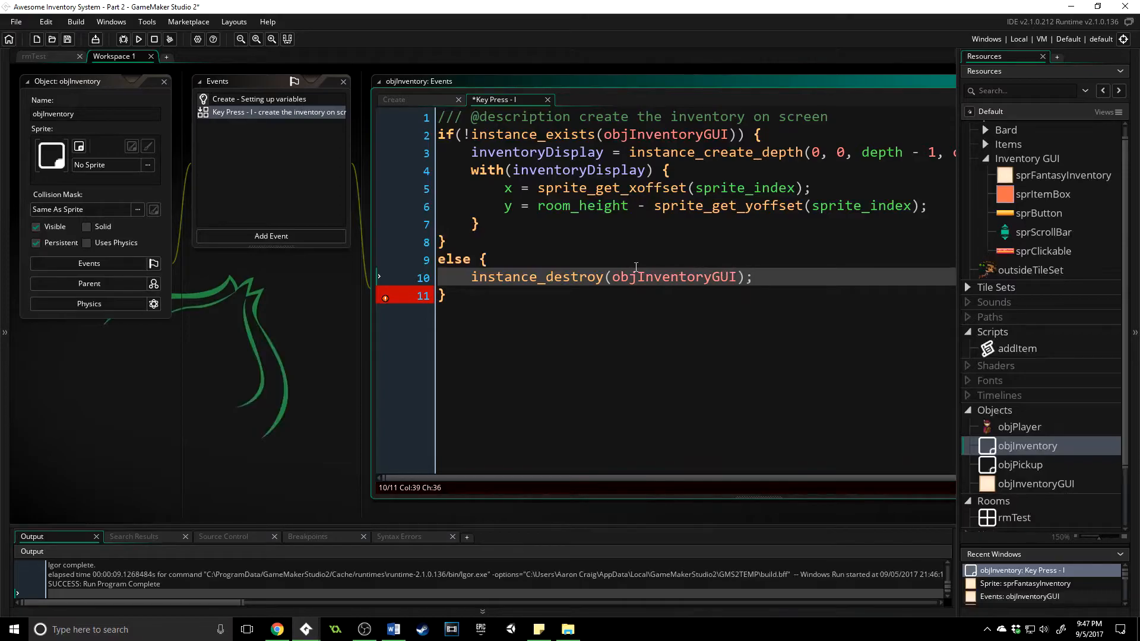
- Check the else block and the objInventoryGUI name, then save the project with Ctrl+S
left_click(490, 170)
left_click(532, 260)
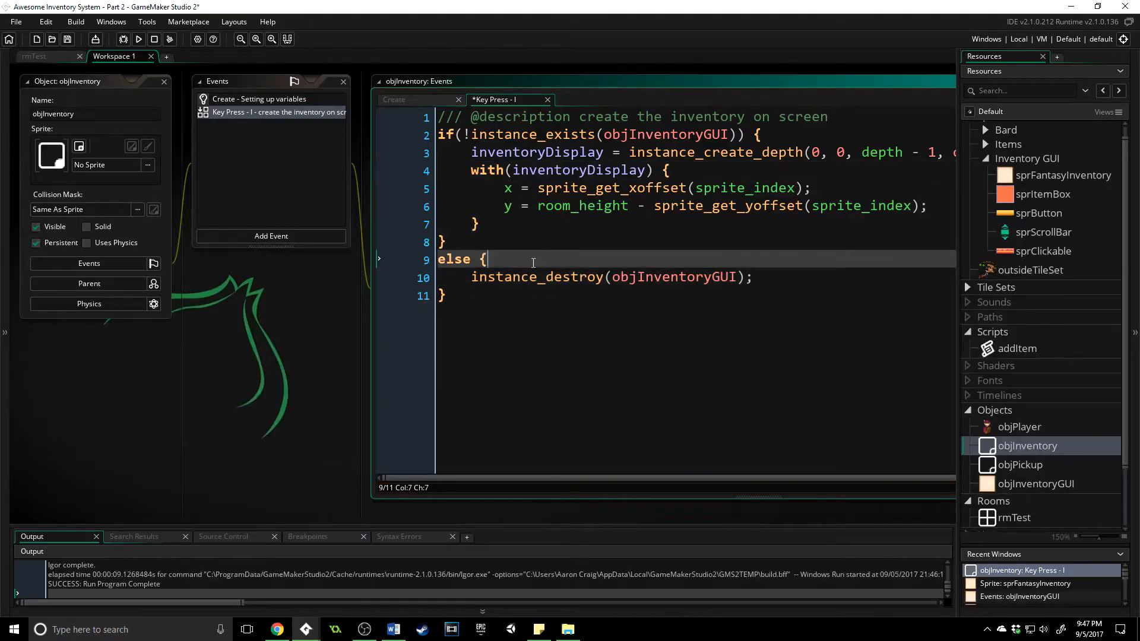
left_click(771, 280)
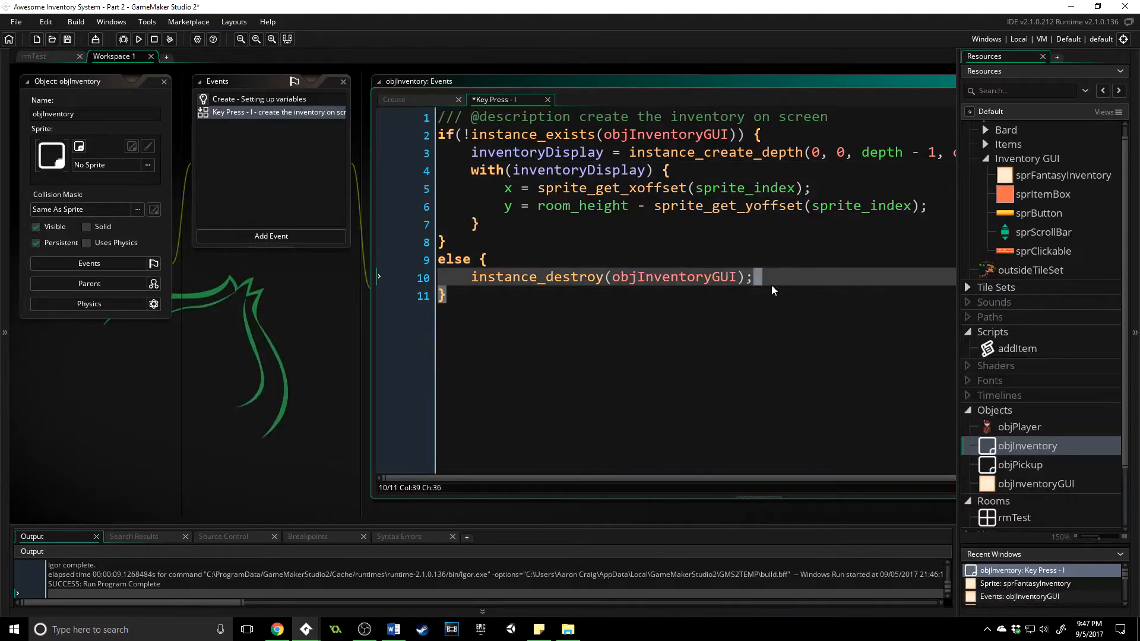
left_click_drag(736, 277, 620, 277)
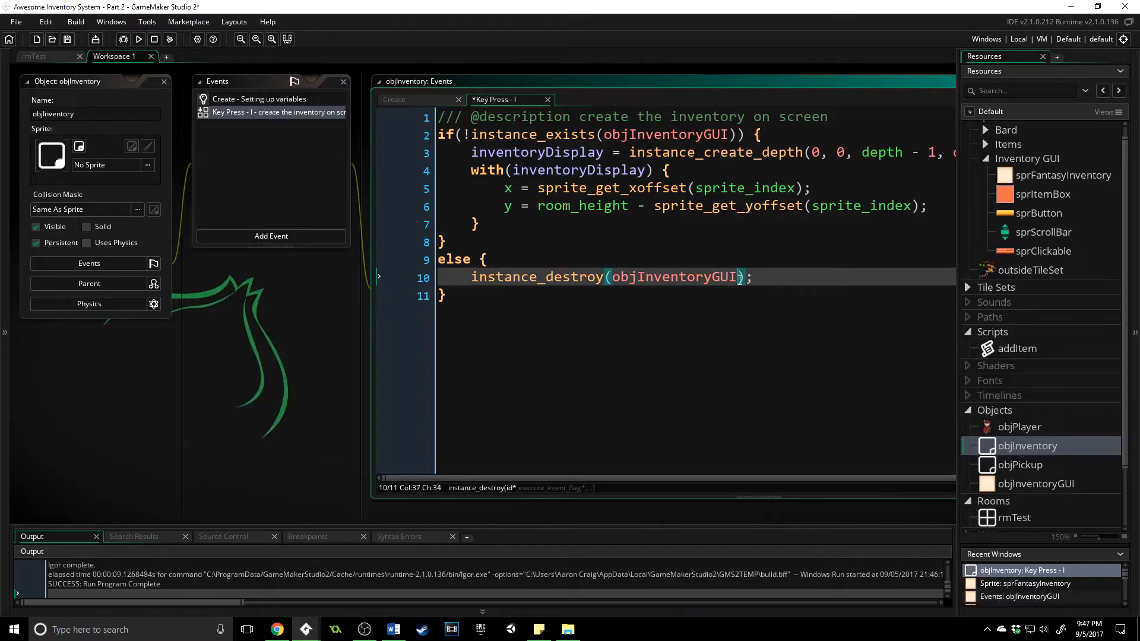
left_click(771, 275)
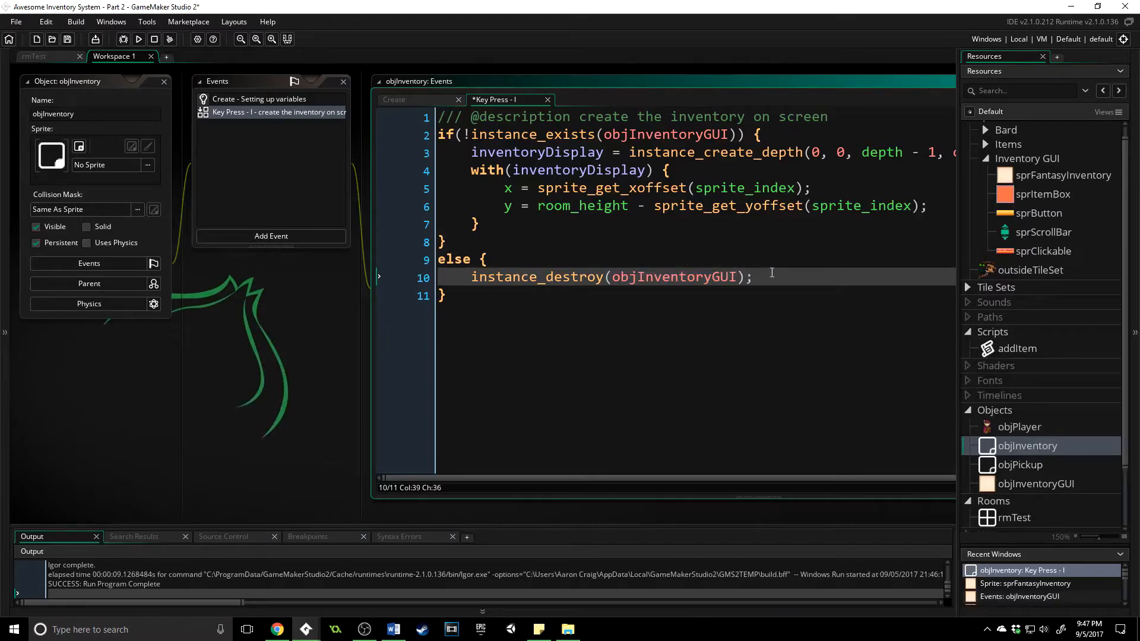
key("ctrl+s")
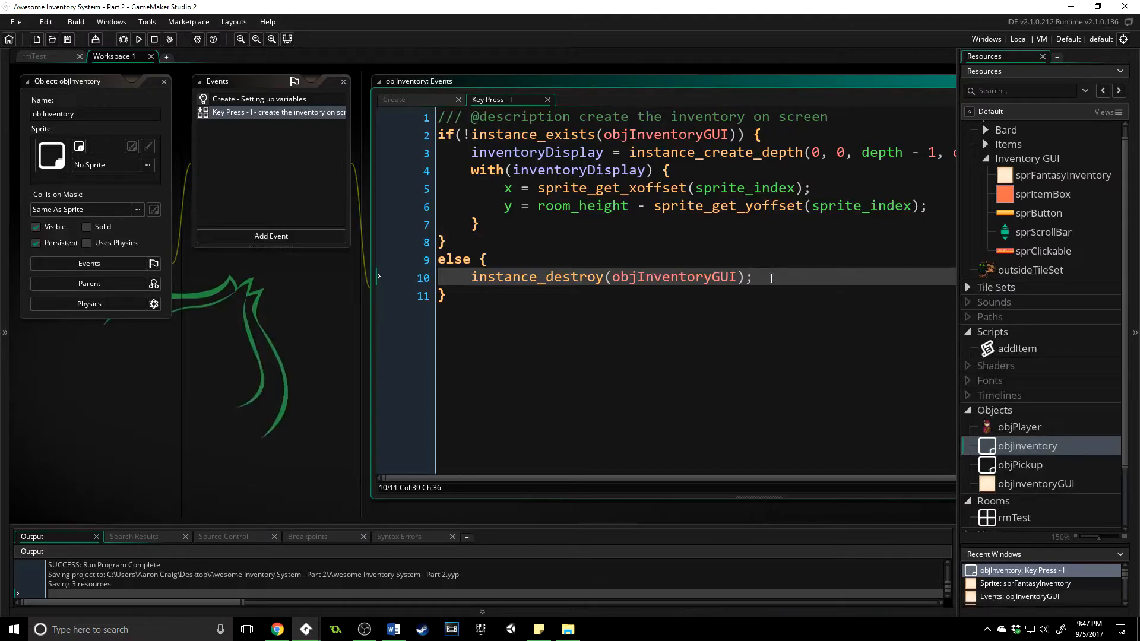
- Add a Draw event to objInventoryGUI described as "Draw the inventory on screen"
double_click(1036, 484)
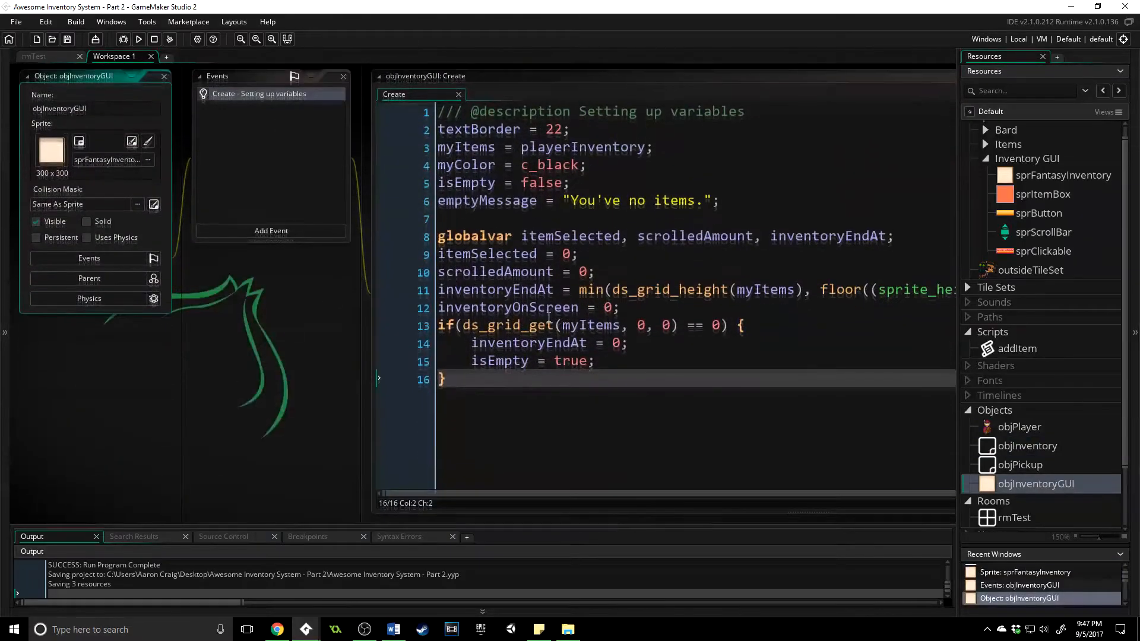
left_click(272, 230)
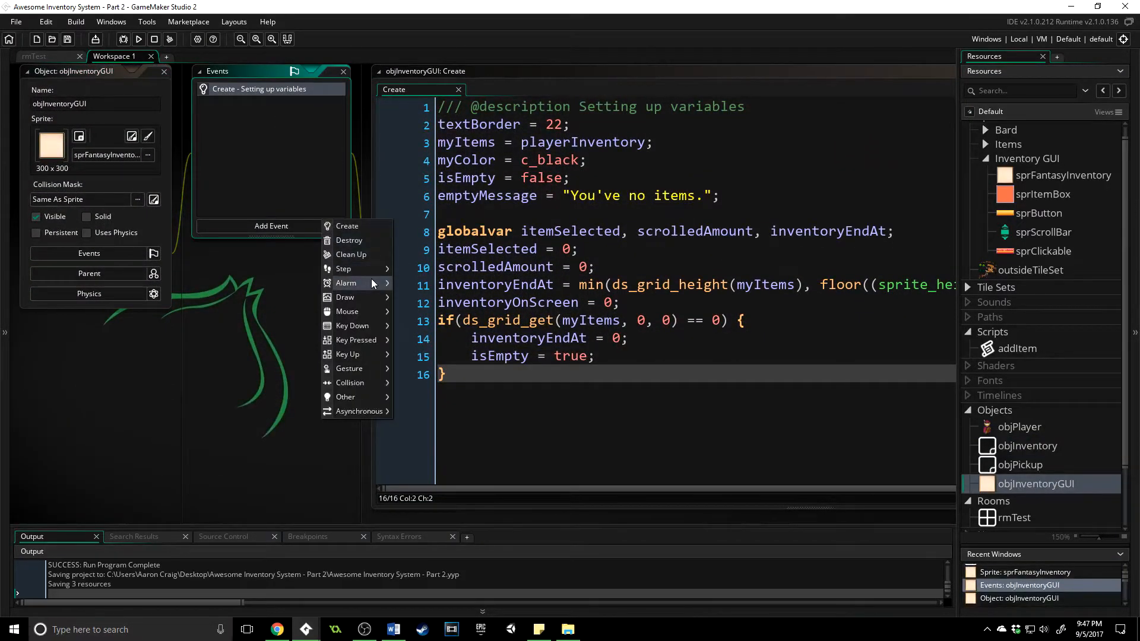
mouse_move(346, 297)
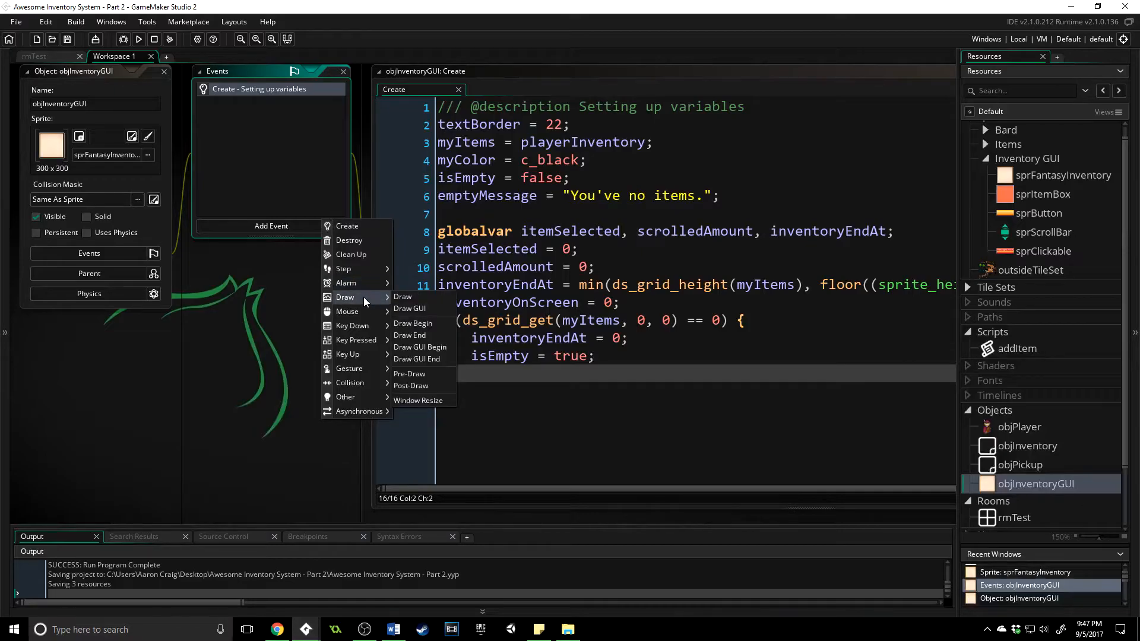
left_click(403, 296)
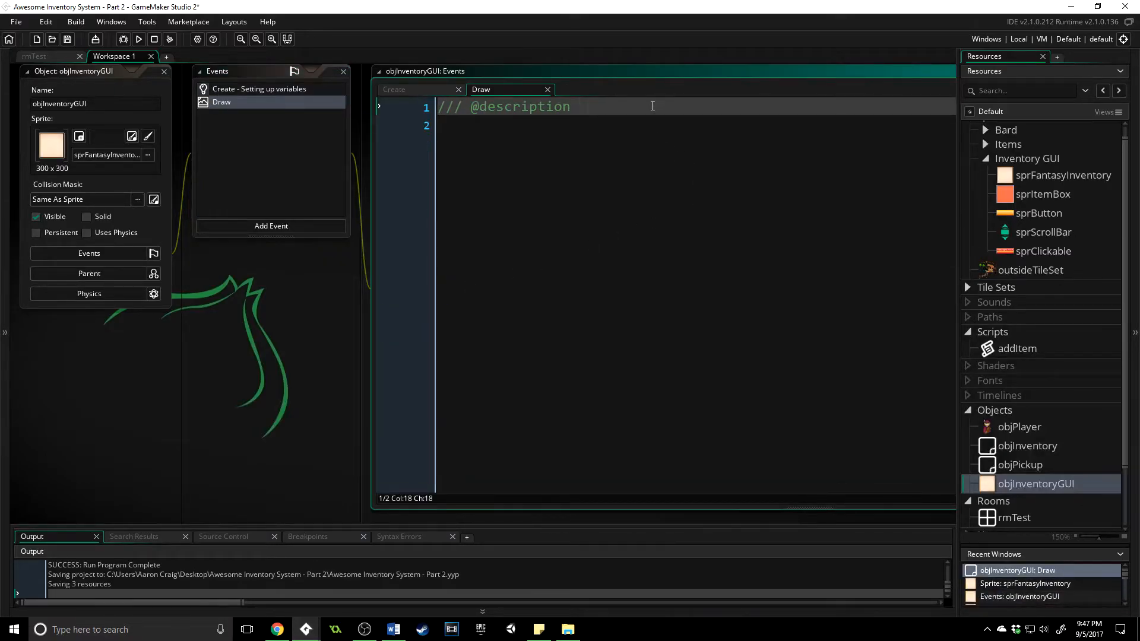
type("Draw the inventory s")
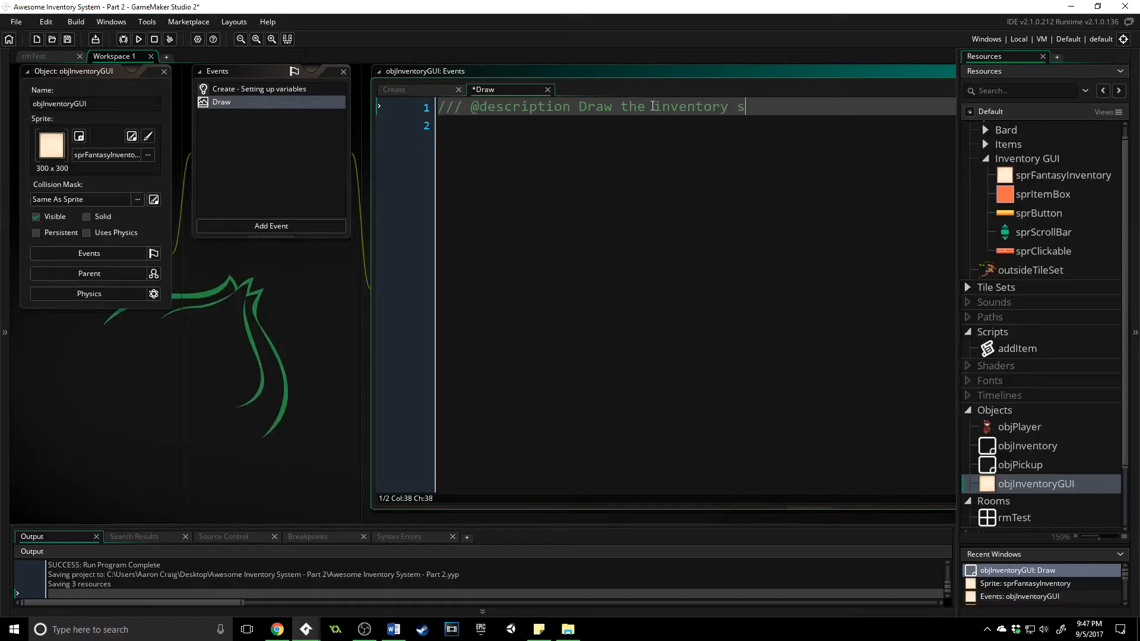
key("BackSpace")
type("on screen")
key("Down")
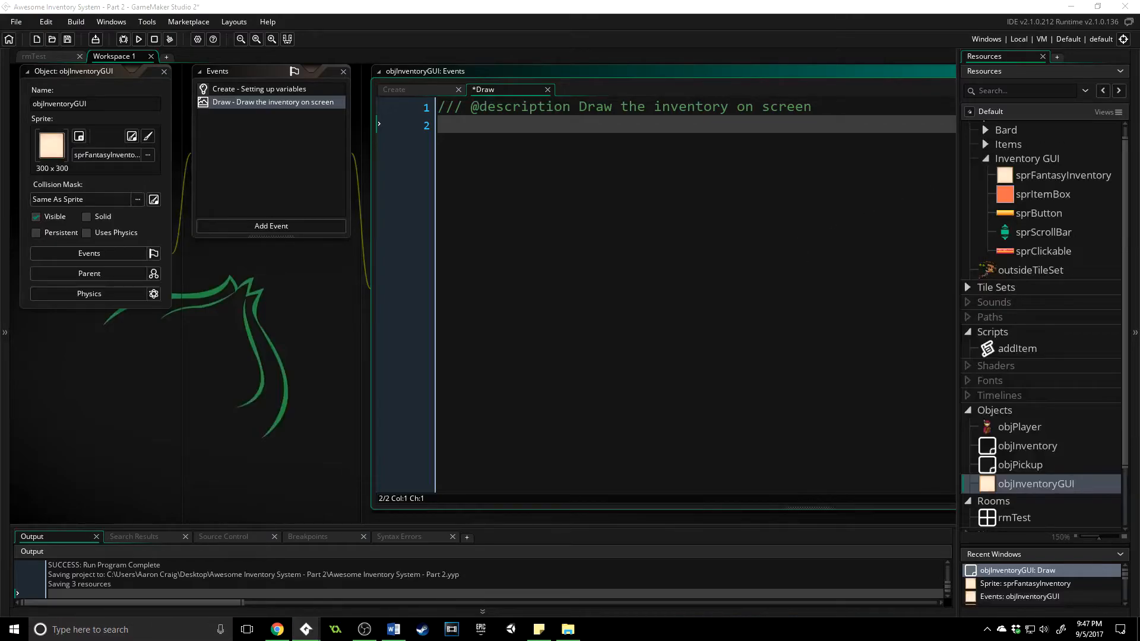
type("draw_self();")
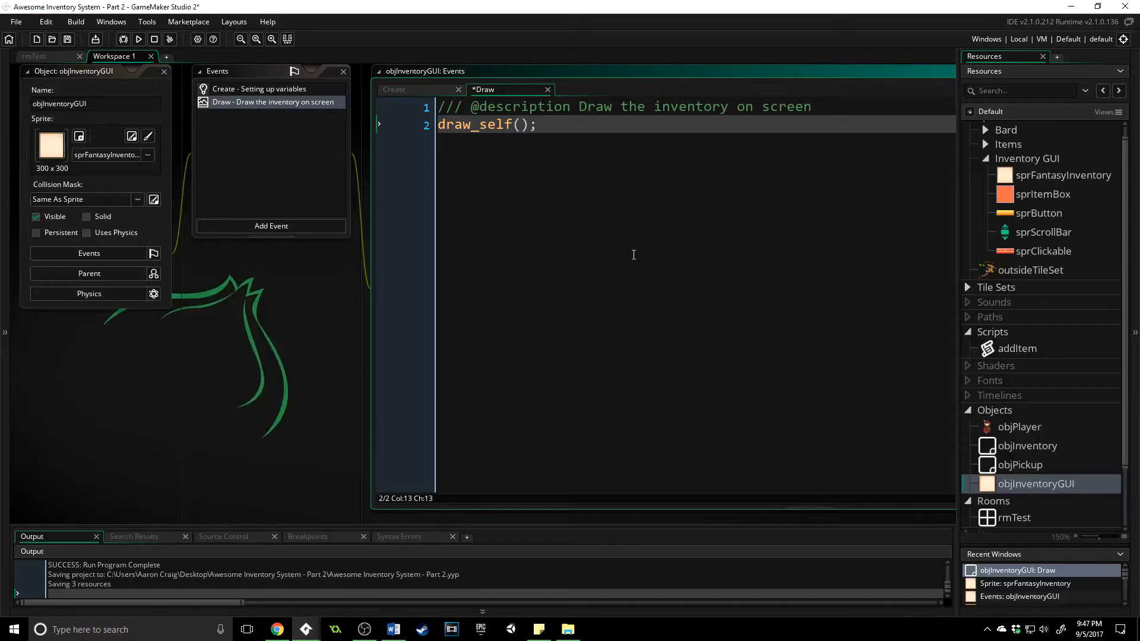
- Write draw_self, set colour to myColor, and draw_text "Image" at bbox_left/bbox_top + textBorder
key("Return")
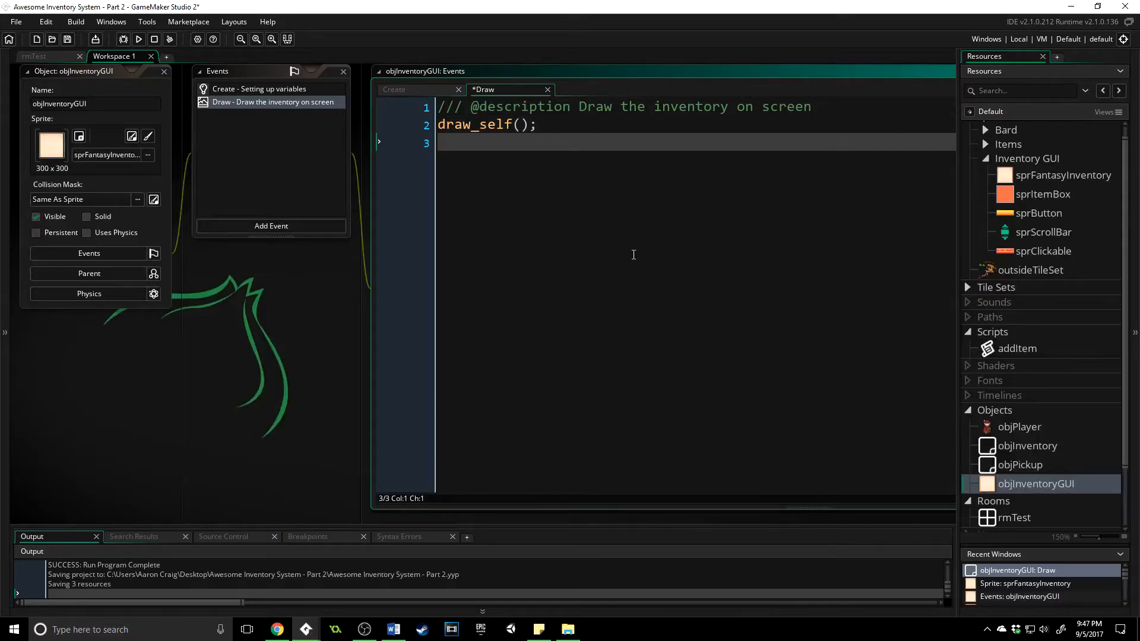
type("draw_set_colour")
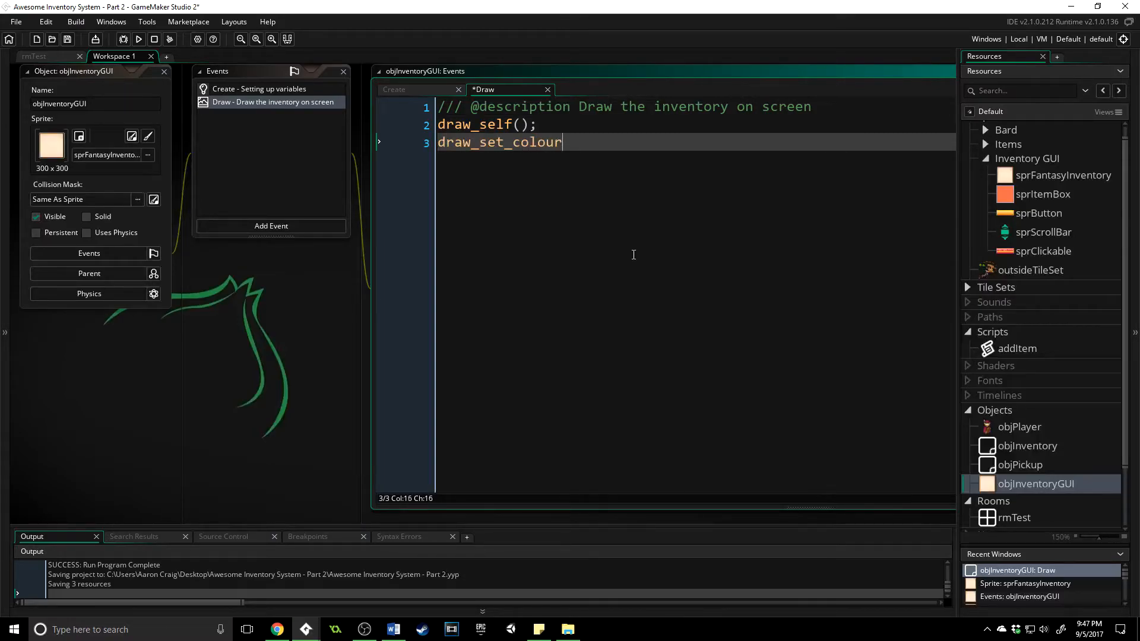
type("(c")
key("BackSpace")
type("m")
type("yColor);")
key("Return")
key("Return")
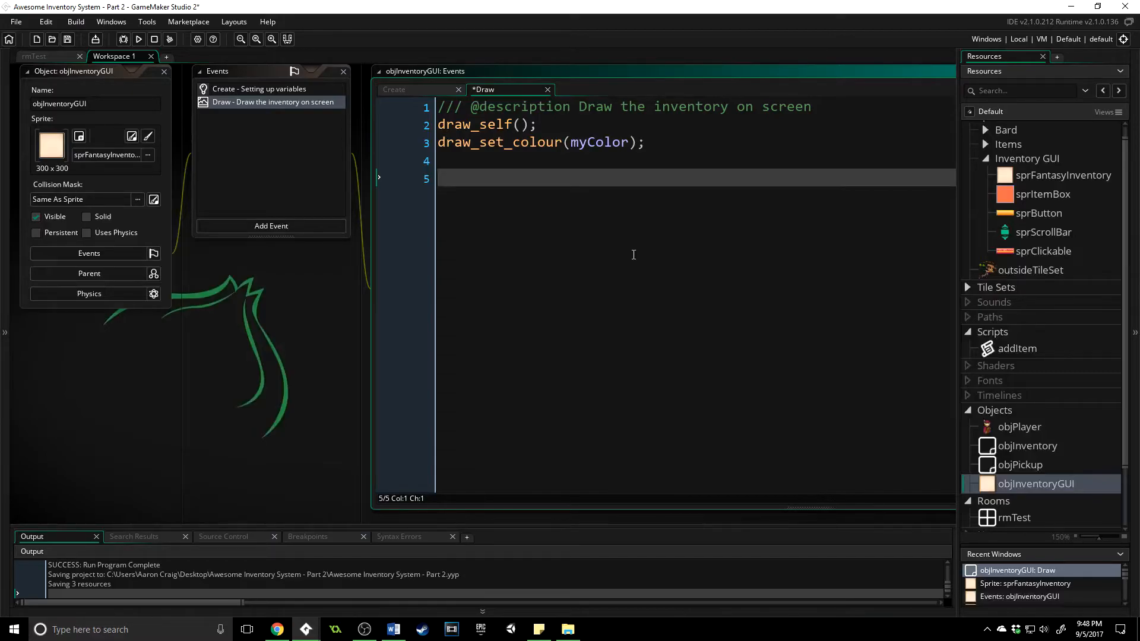
type("draw_te")
type("xt(")
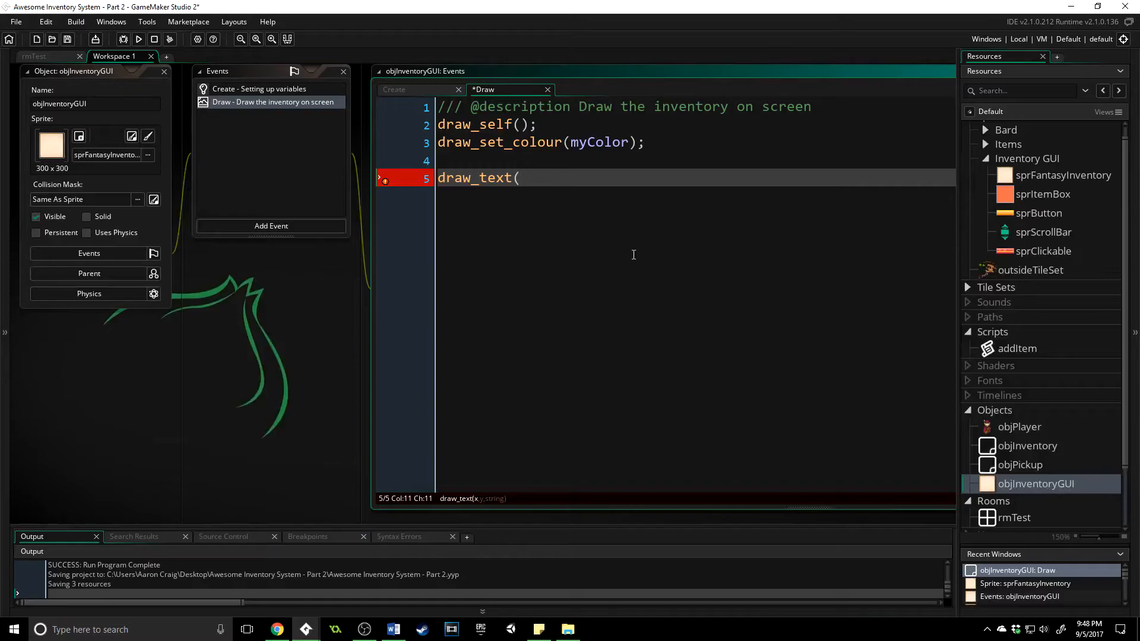
type("bbox_")
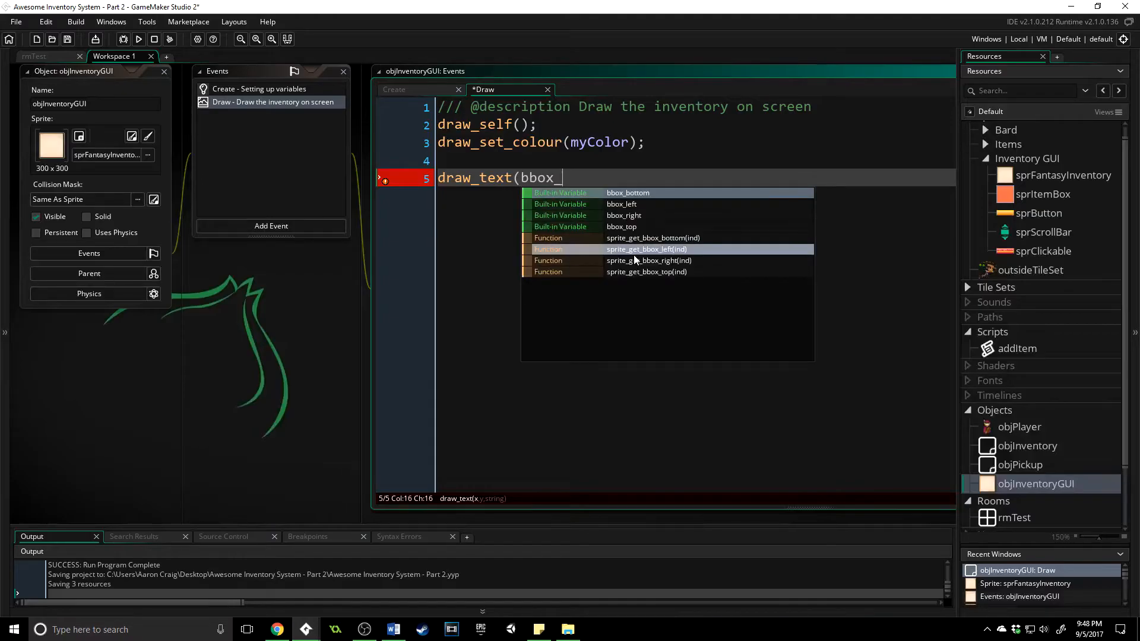
type("left ")
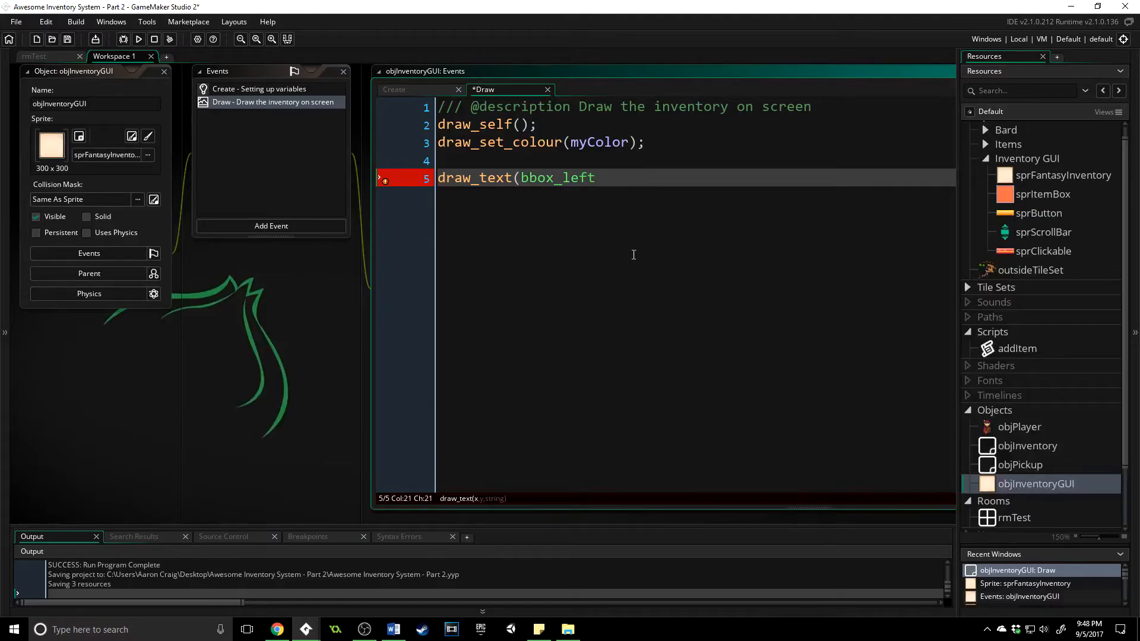
type("+ ")
type("textBorder")
type(", bbox_top")
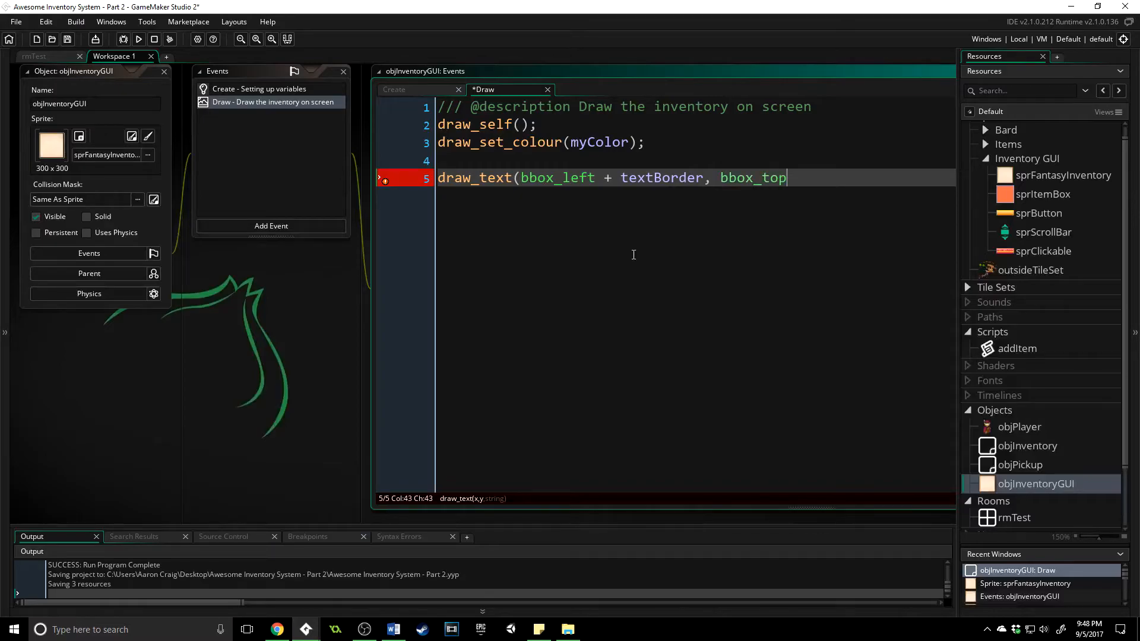
type(" + textBorder")
type(", \"Image\"")
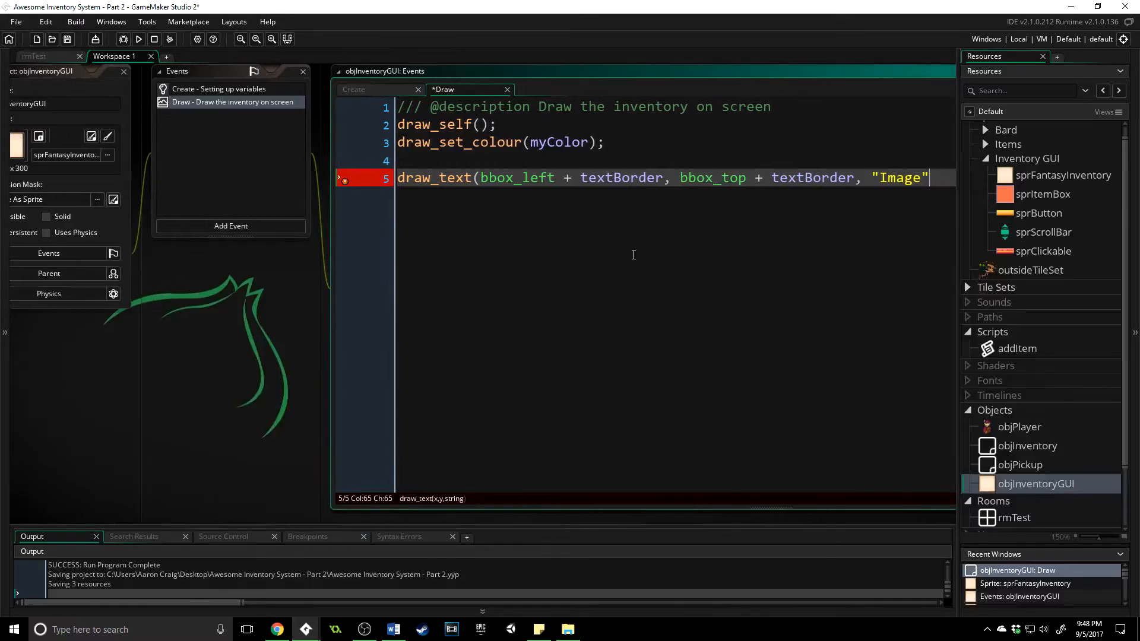
type(");")
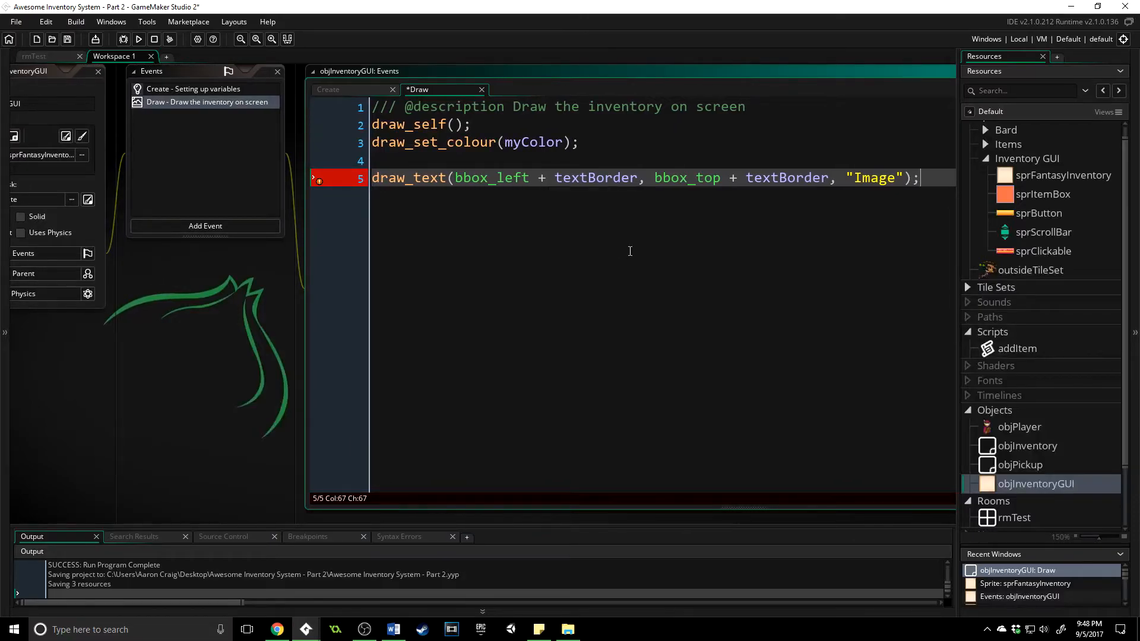
left_click(1055, 176)
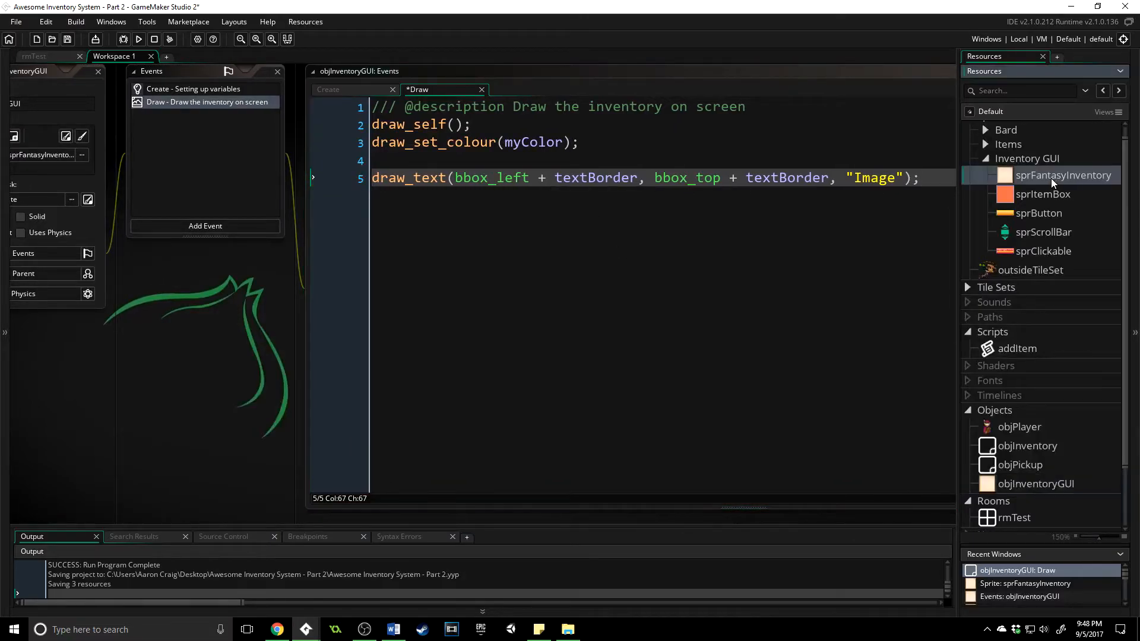
double_click(1055, 175)
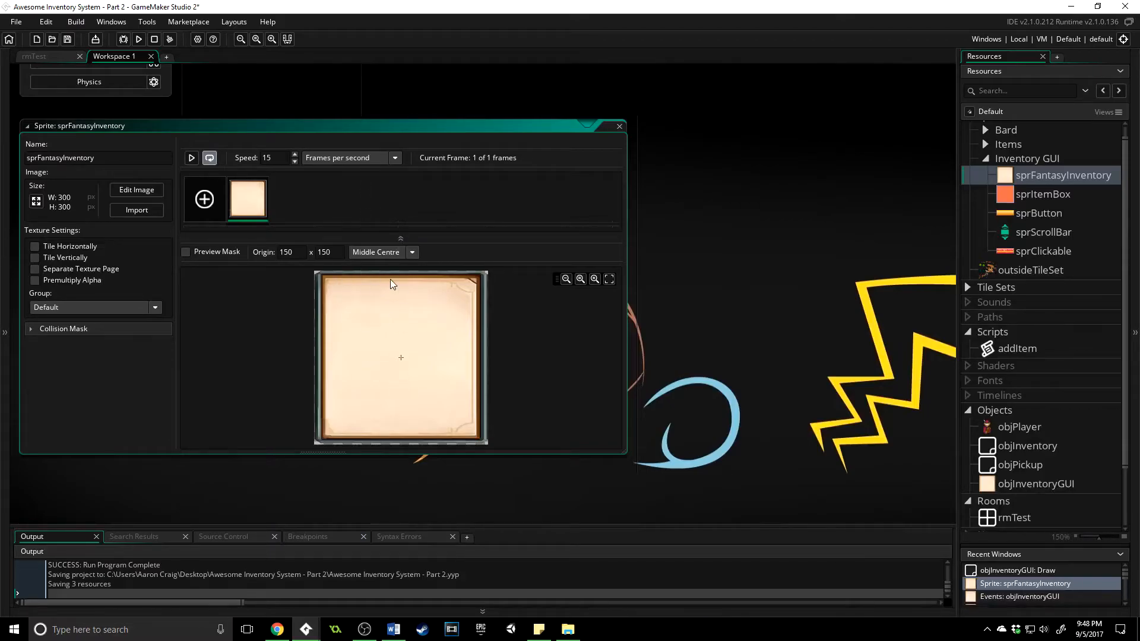
double_click(1035, 483)
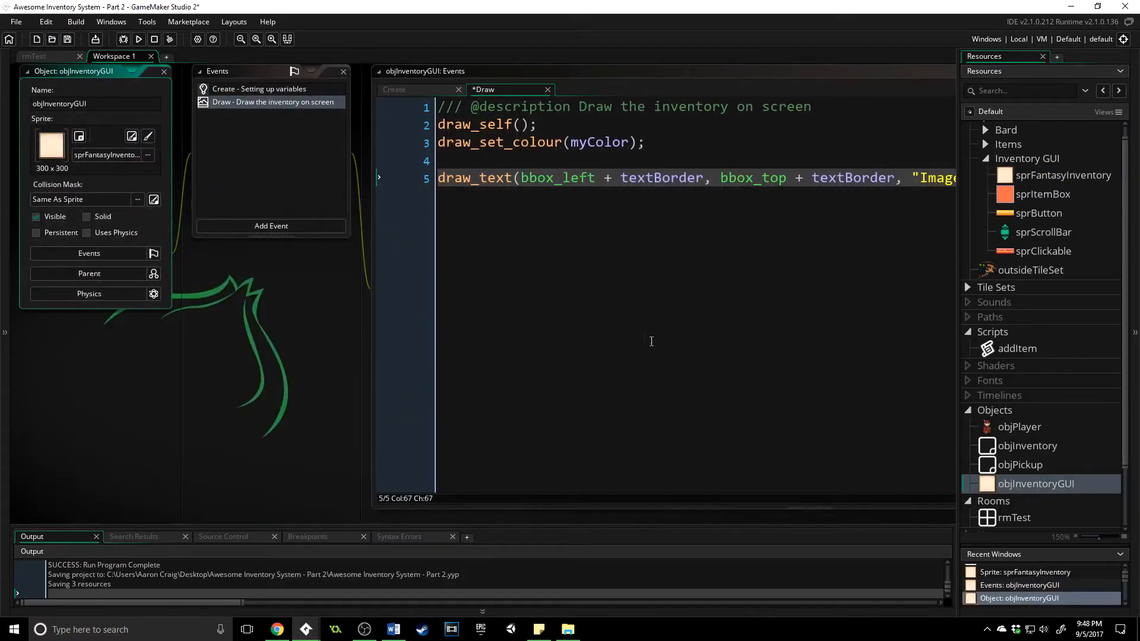
- Duplicate the Image header draw_text line twice onto lines 6 and 7
left_click(828, 169)
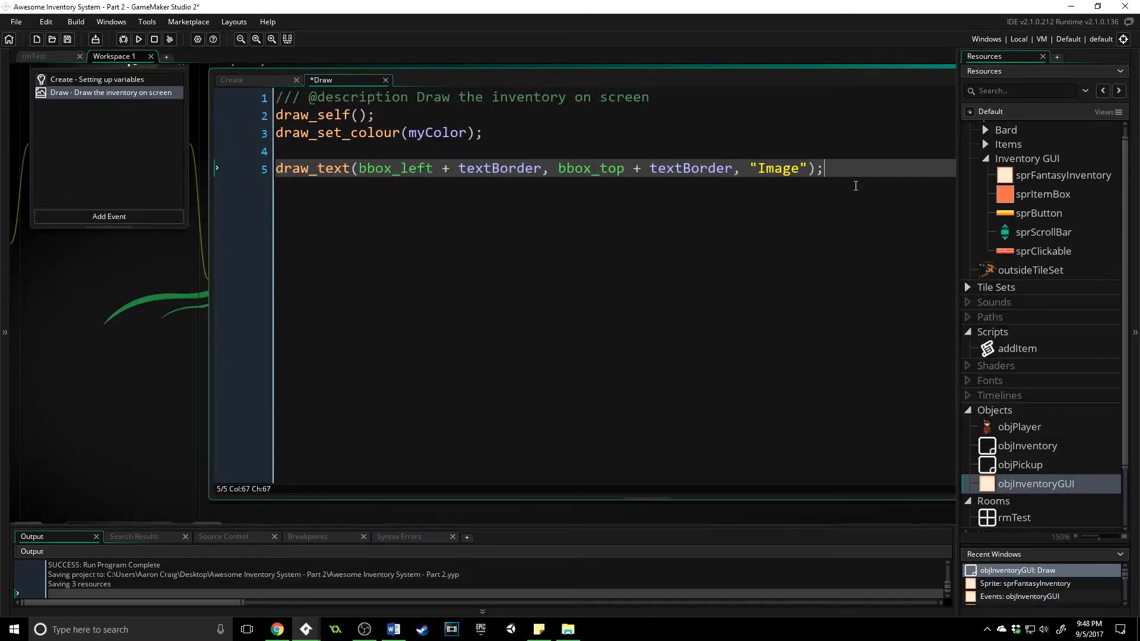
key("Return")
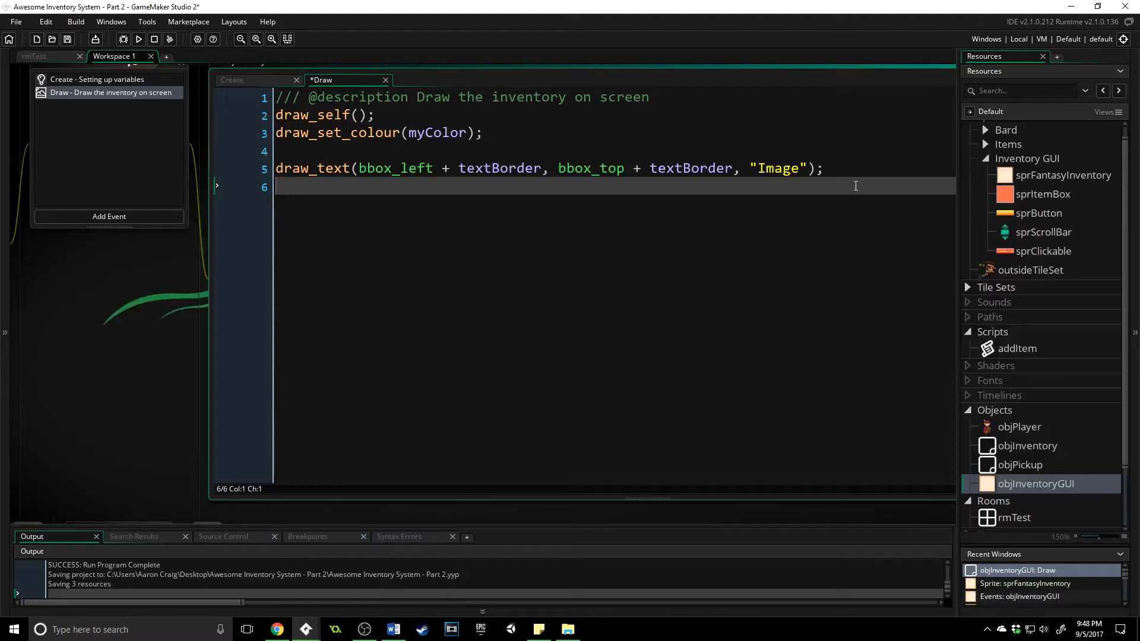
left_click_drag(828, 169, 251, 173)
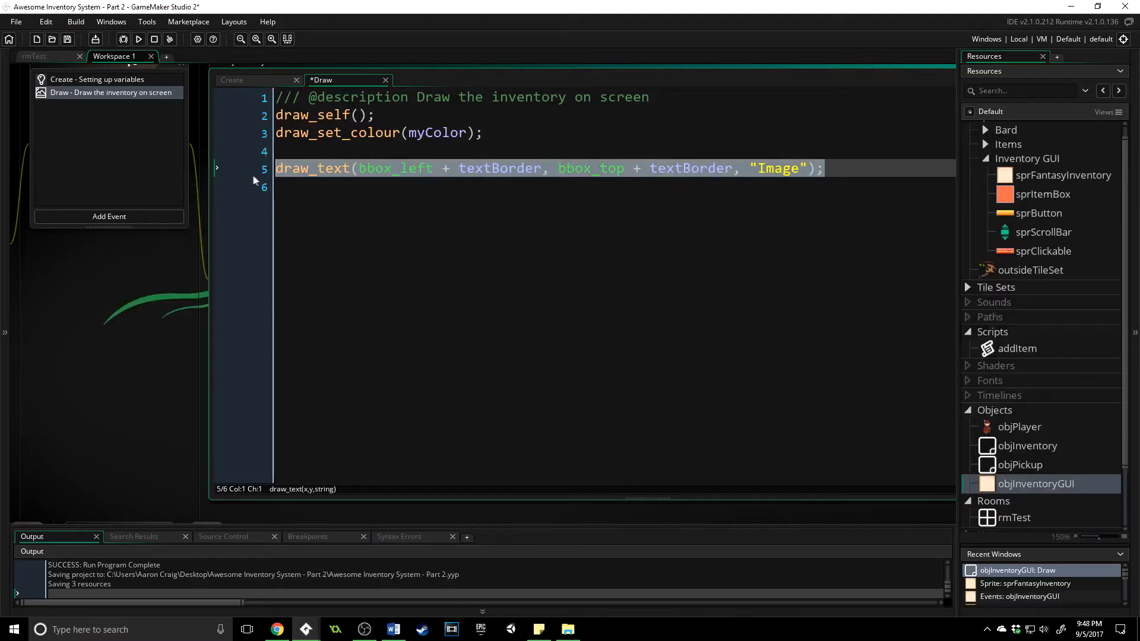
key("ctrl+c")
key("Down")
key("ctrl+v")
key("Return")
key("ctrl+v")
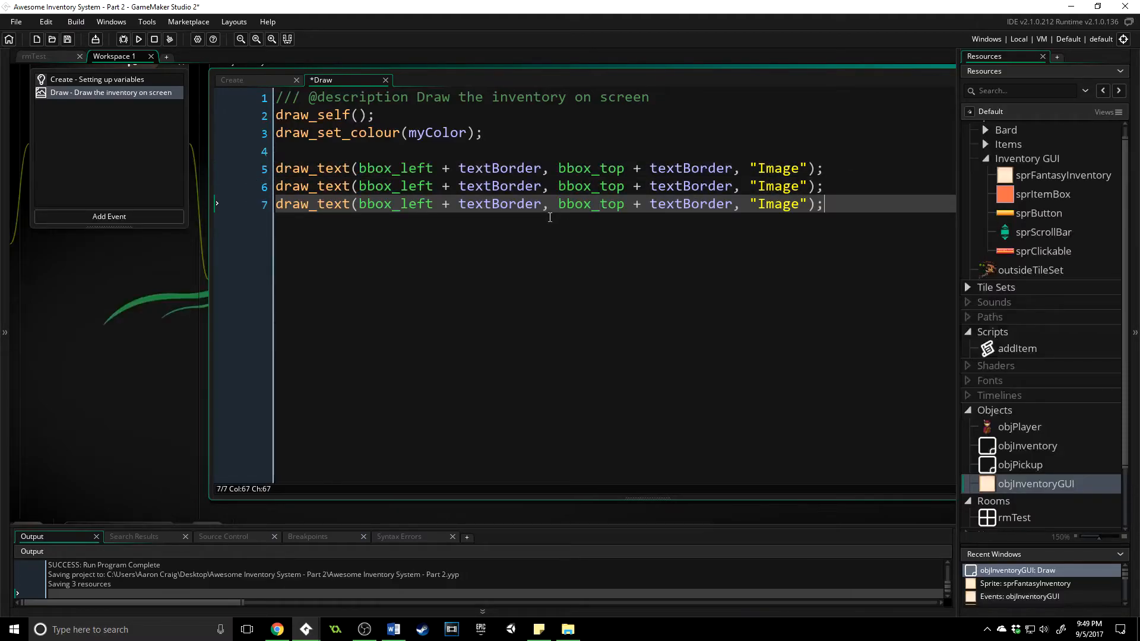
- Change the copies to offsets 125 and 225 with text "Name" and "Amount"
double_click(498, 187)
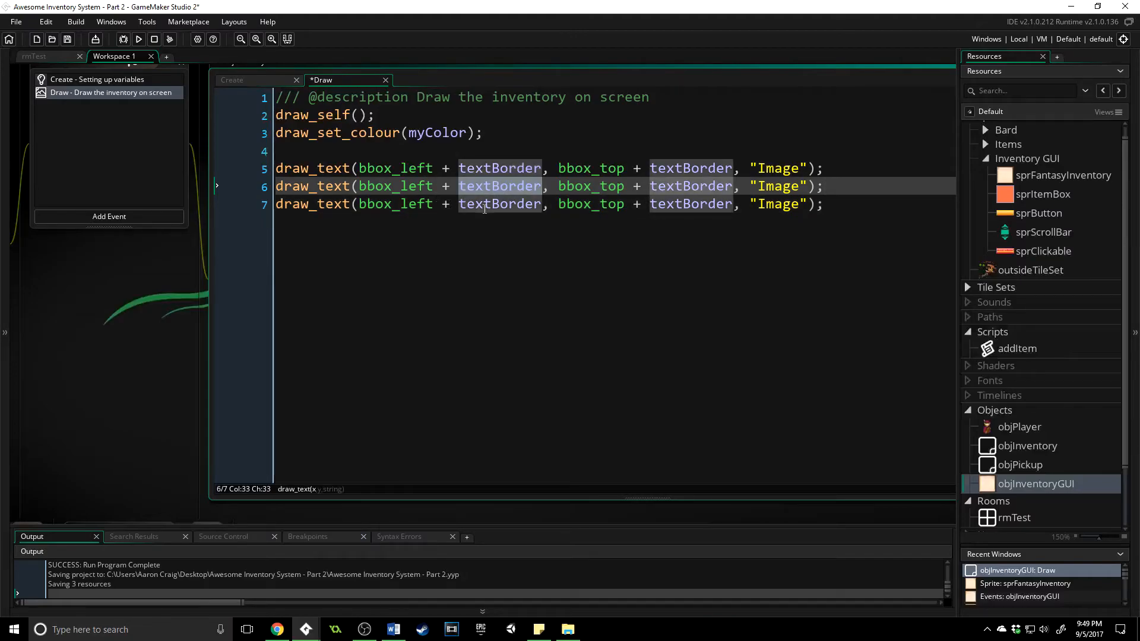
type("125")
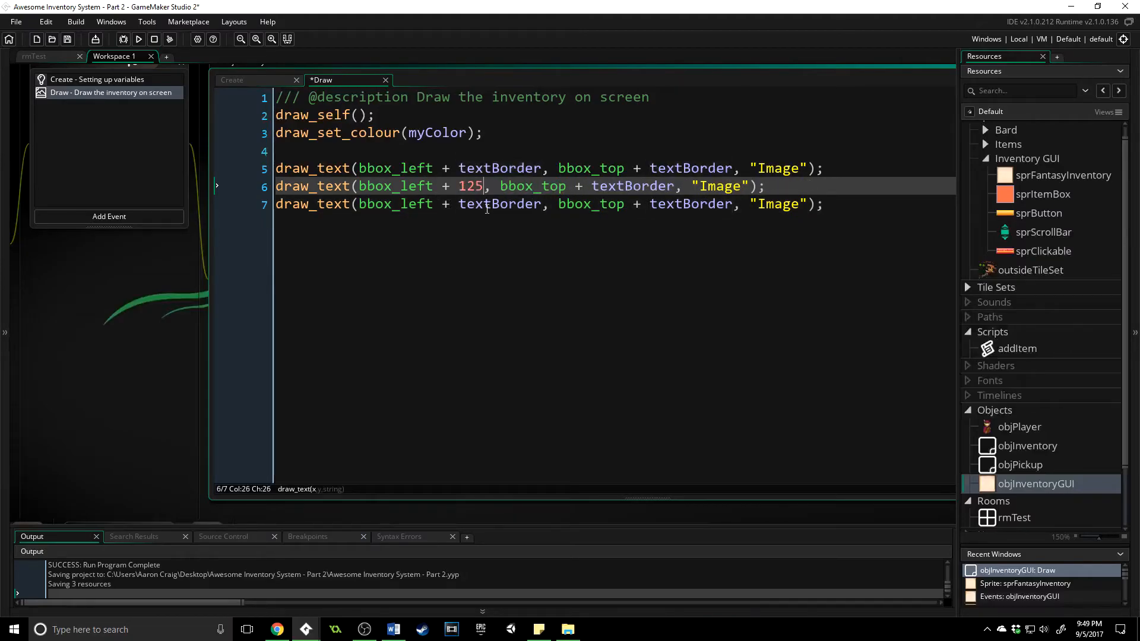
double_click(495, 205)
type("225")
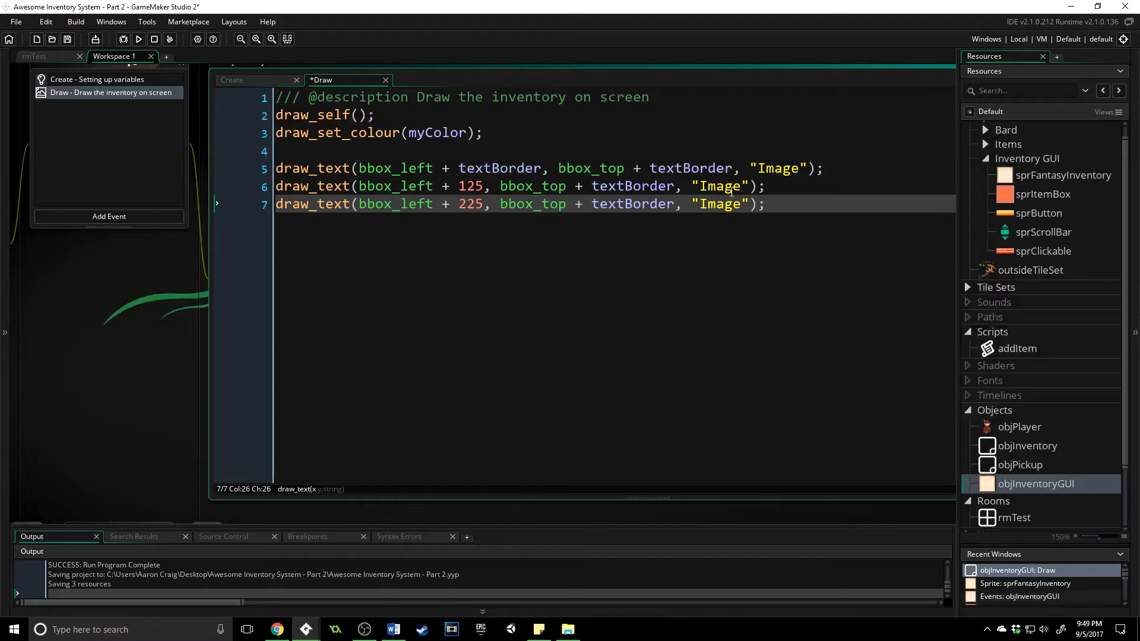
double_click(727, 188)
type("Na")
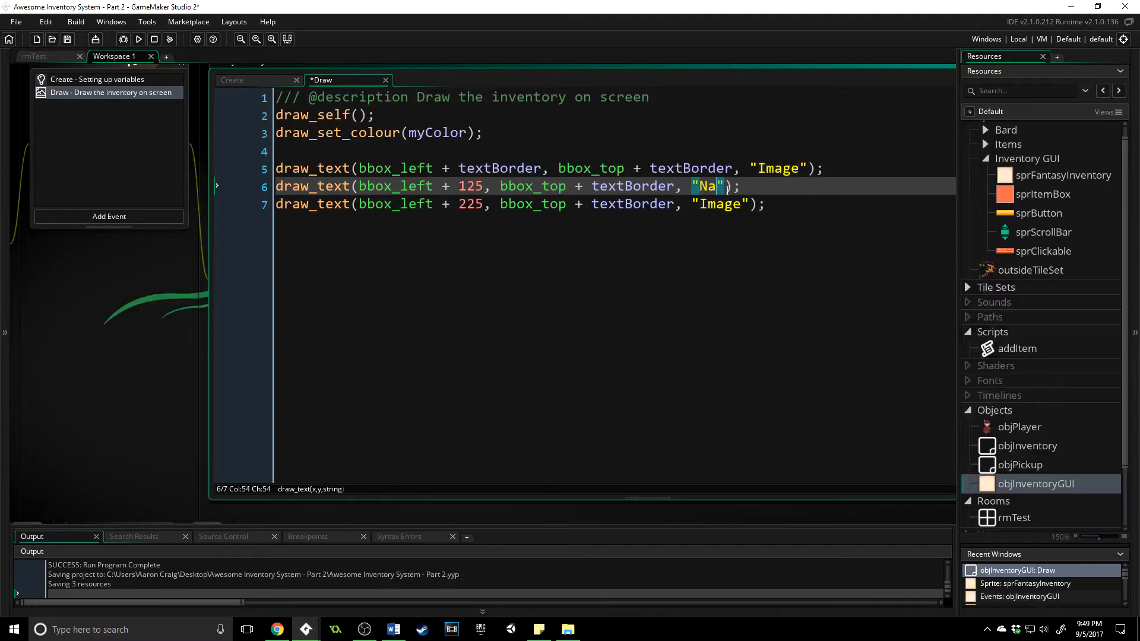
type("me")
left_click(715, 206)
double_click(715, 206)
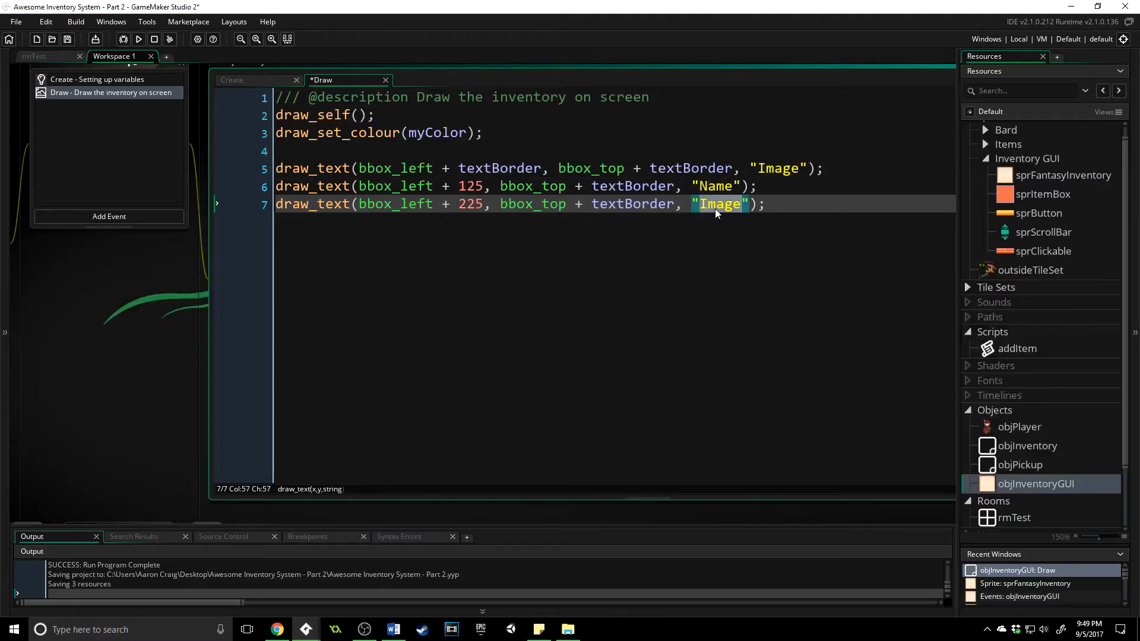
type("Amount")
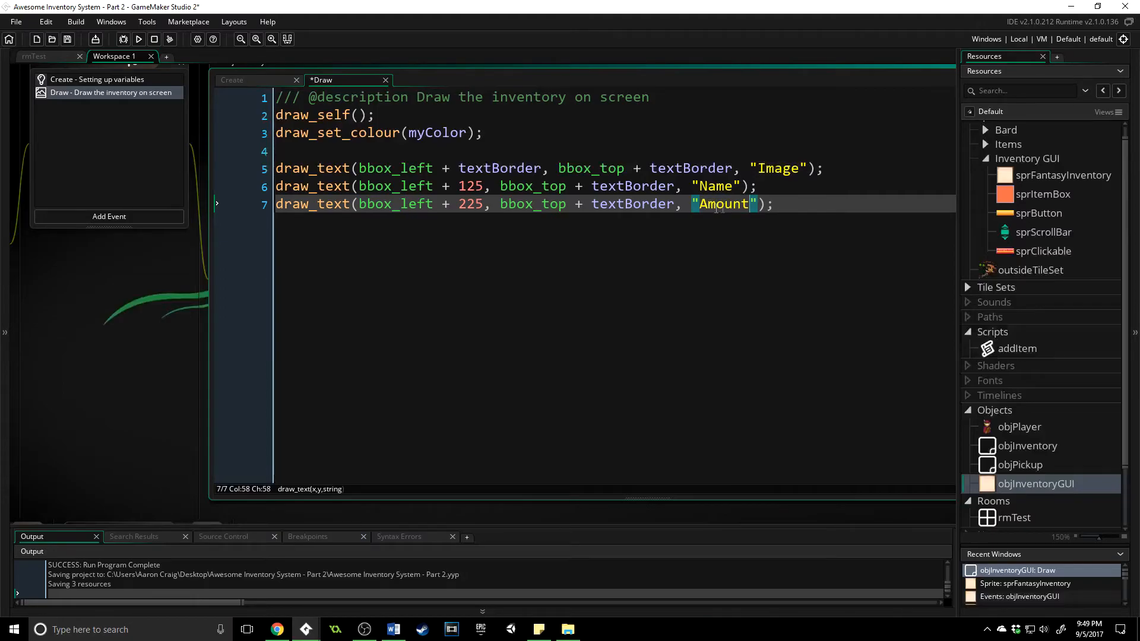
key("End")
key("Return")
key("Return")
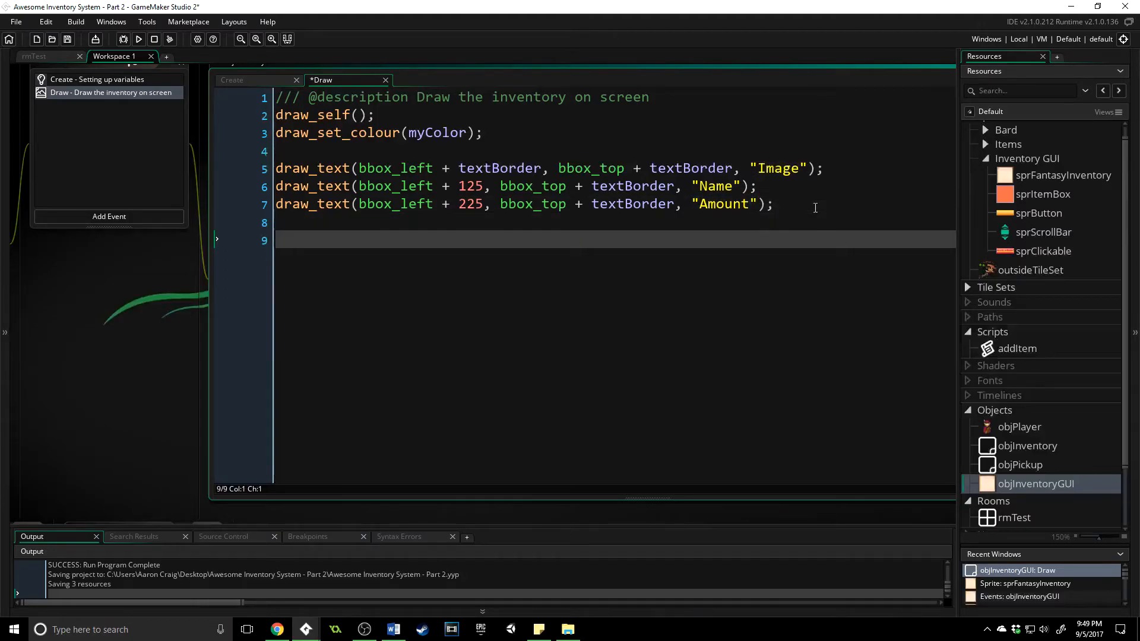
- Test-run the game, toggle the inventory to see the three headers, then close the game
key("F5")
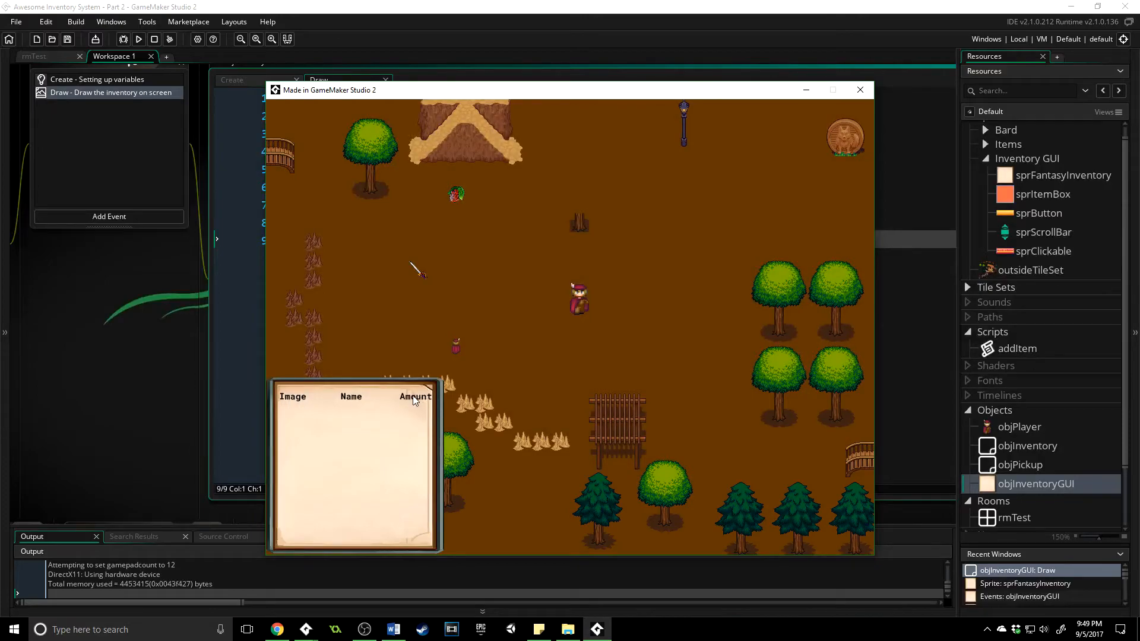
key("i")
key("i")
key("i")
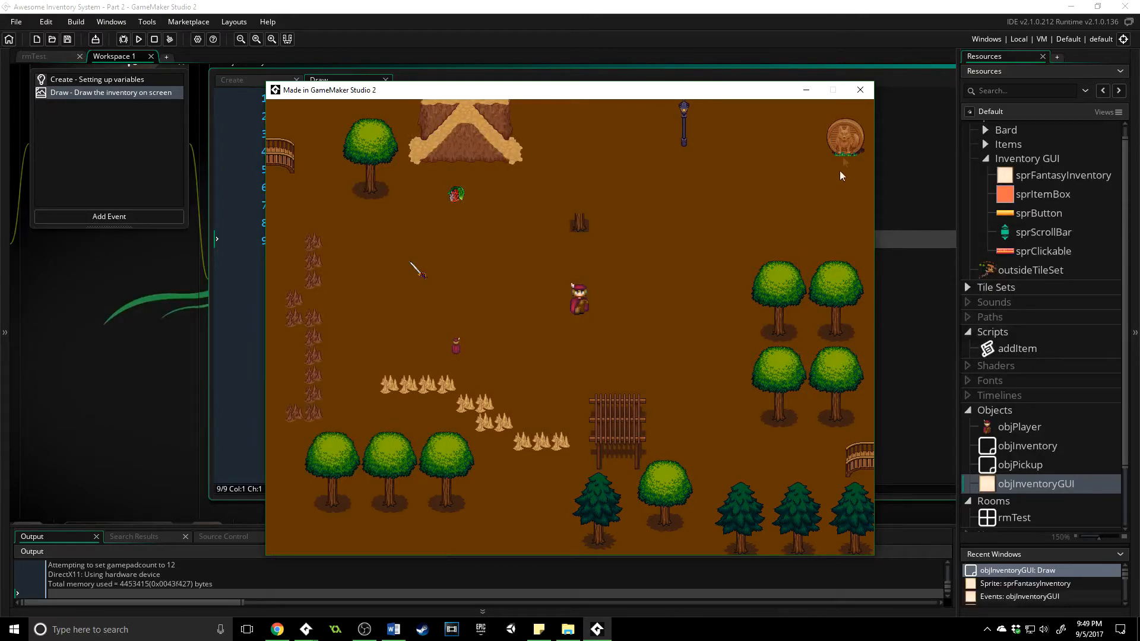
left_click(859, 90)
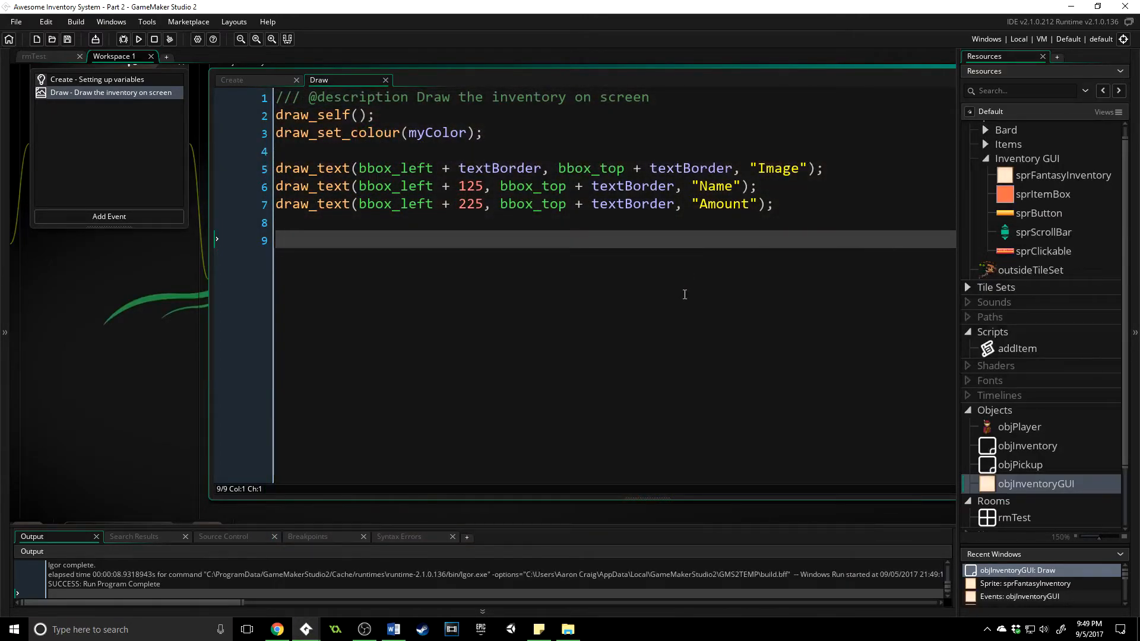
type("itemLeftSta")
type("rt ")
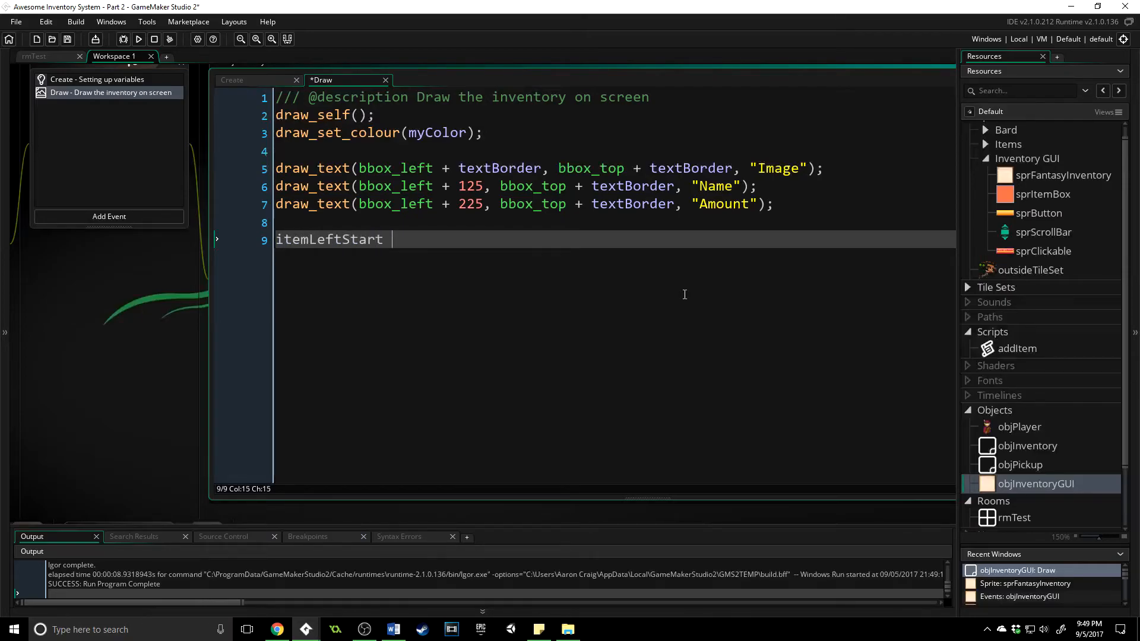
type("= bbox_left + ")
type("120;")
- Set itemLeftStart = bbox_left + 120 and itemTopStart = bbox_top + 48, then move to line 12 for the loop
key("Return")
type("item")
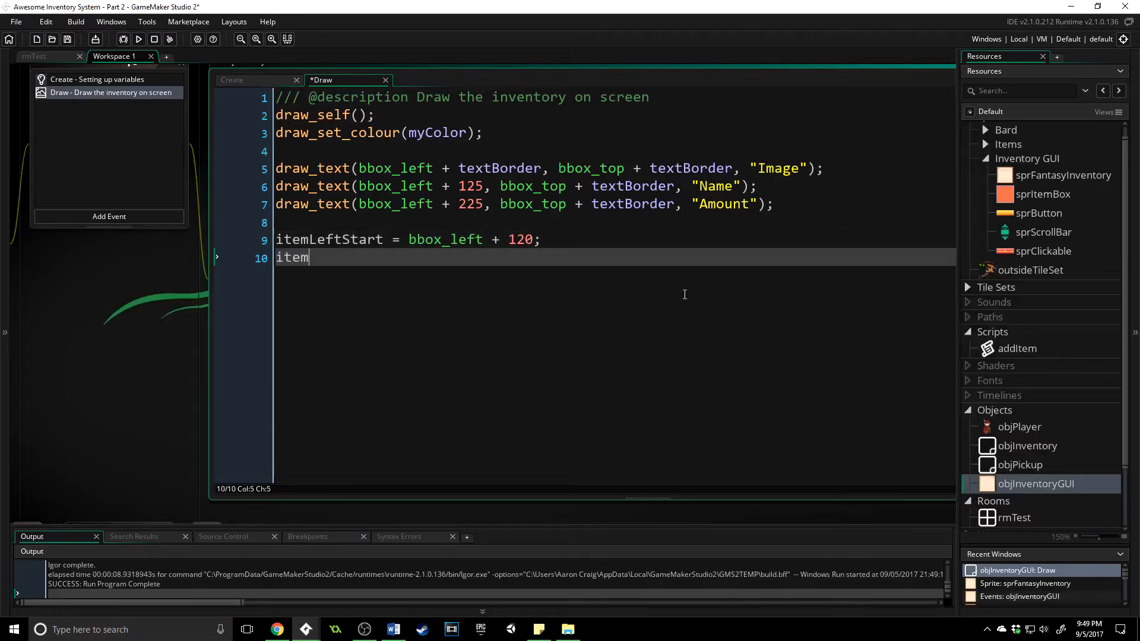
type("TopStart = bbo")
type("x_top + ")
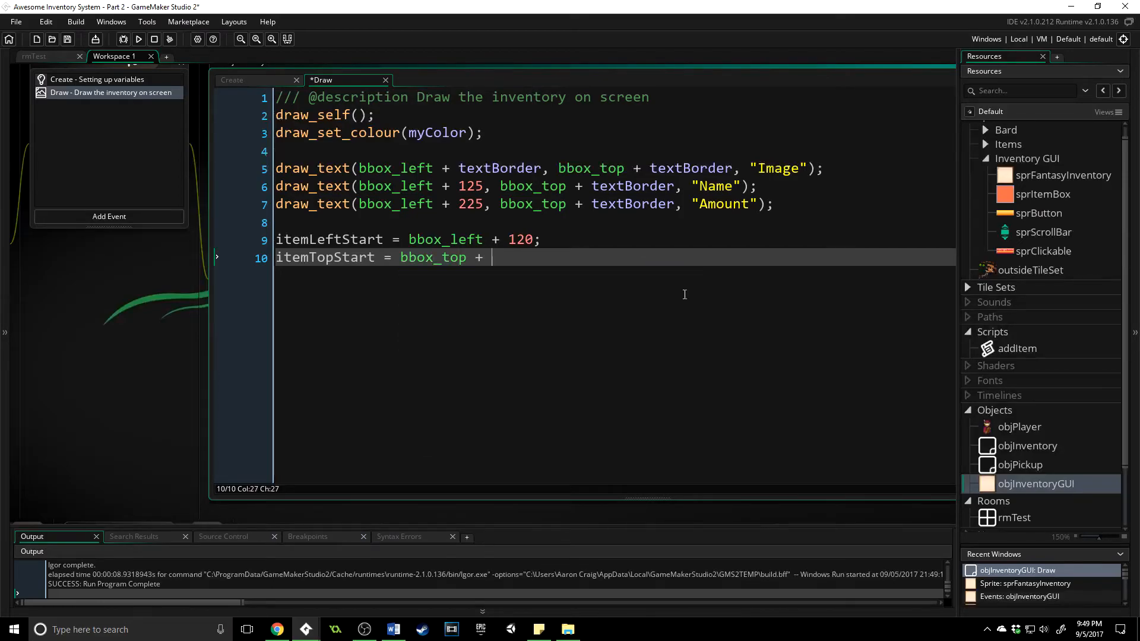
type("48;")
key("Return")
key("Return")
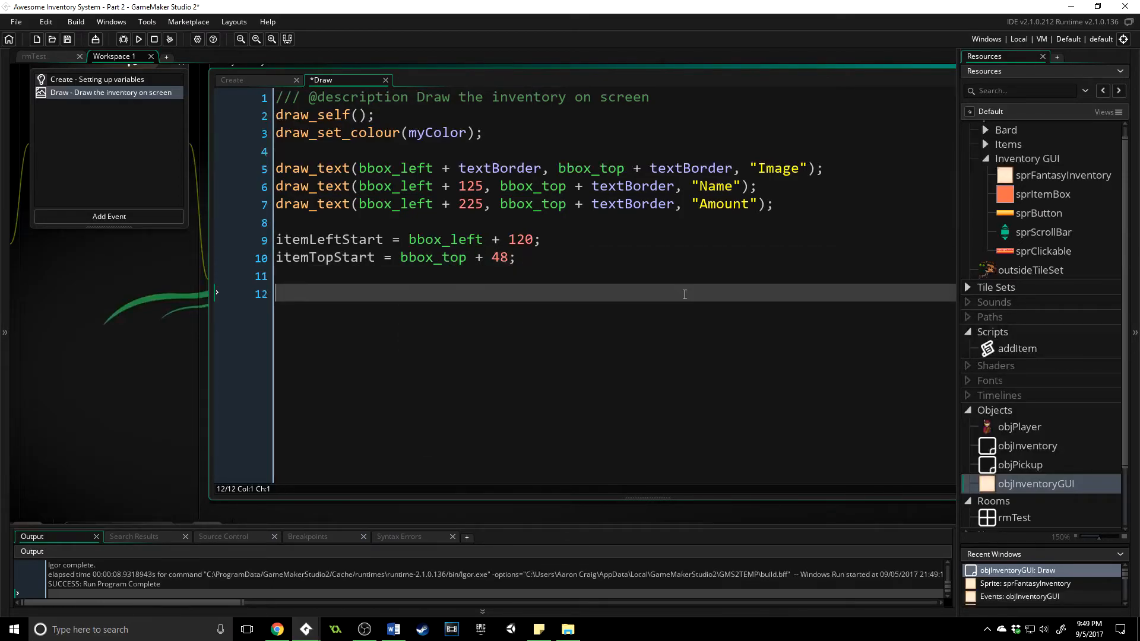
left_click_drag(510, 257, 409, 257)
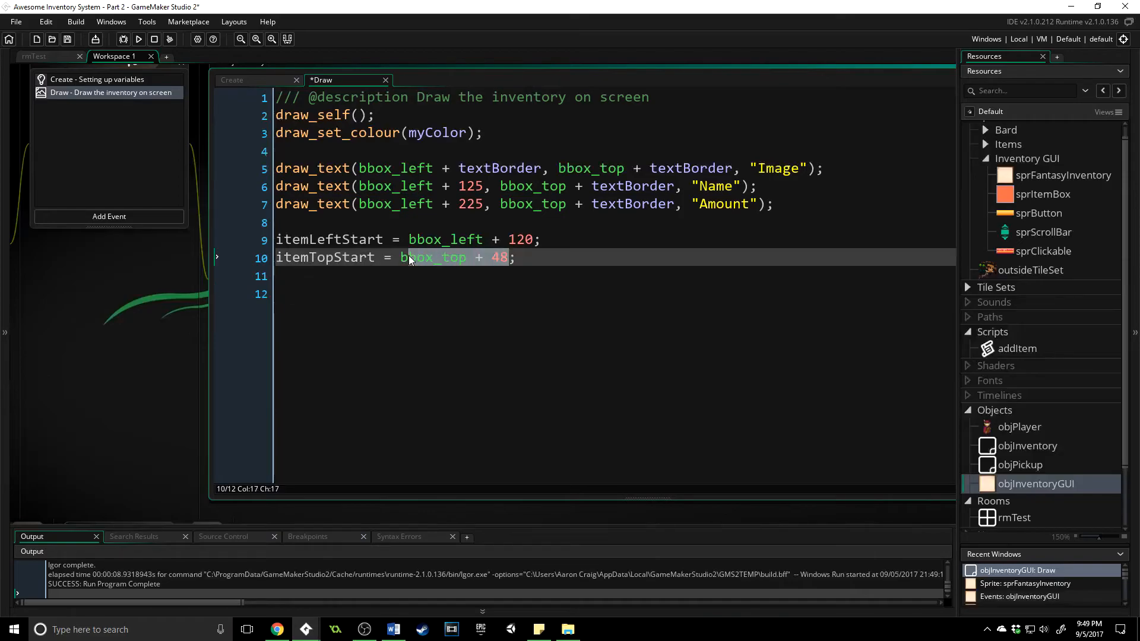
left_click(435, 292)
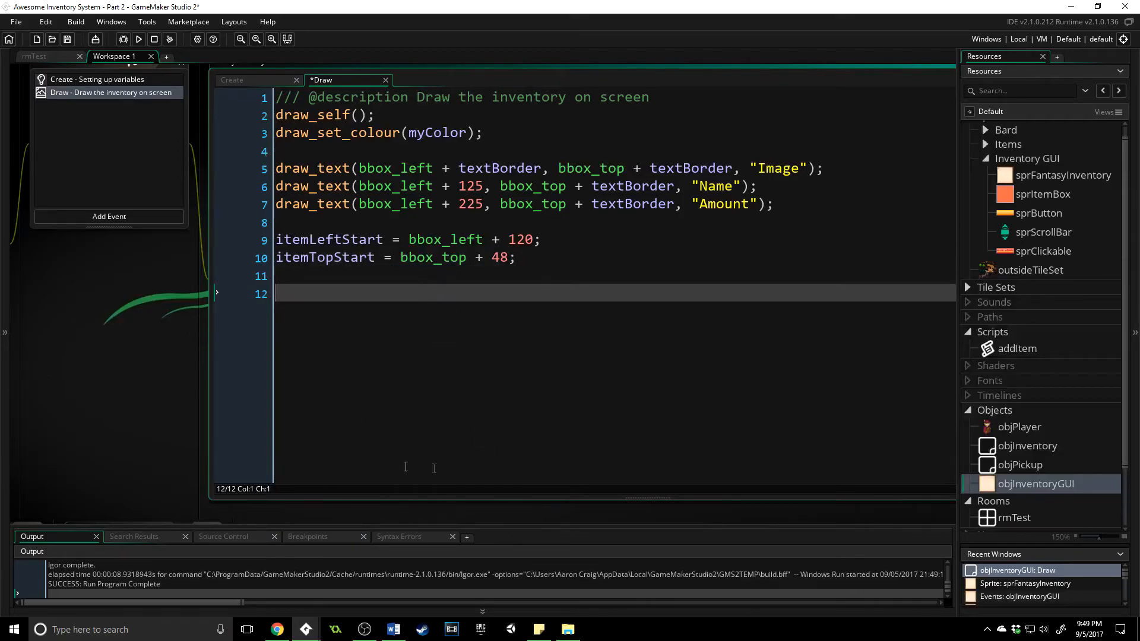
double_click(336, 240)
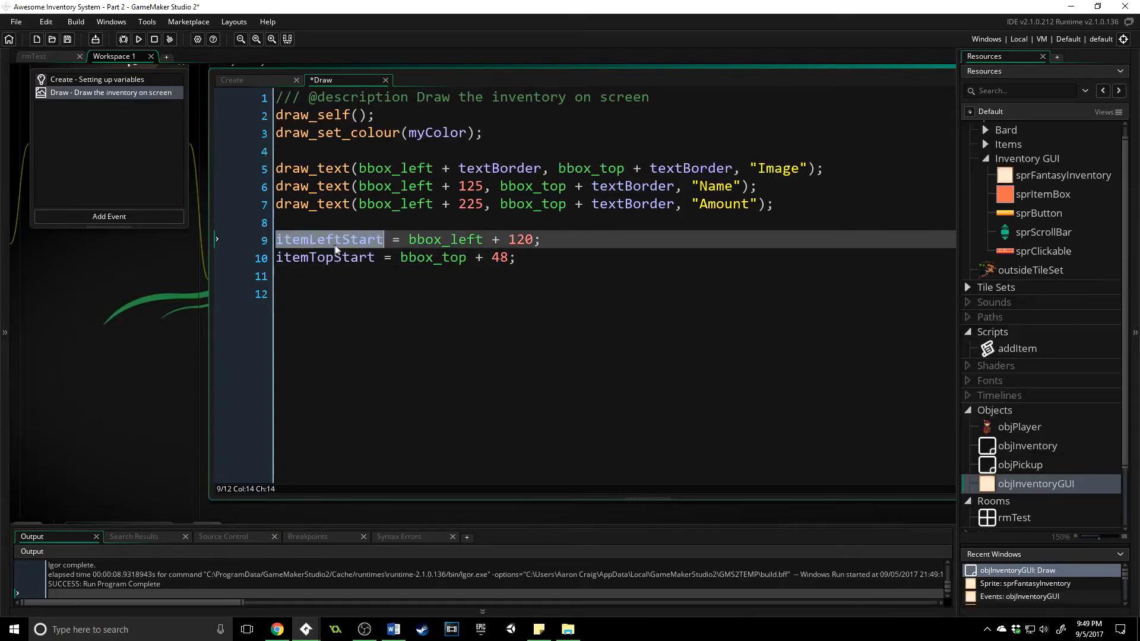
left_click(347, 305)
type("for(")
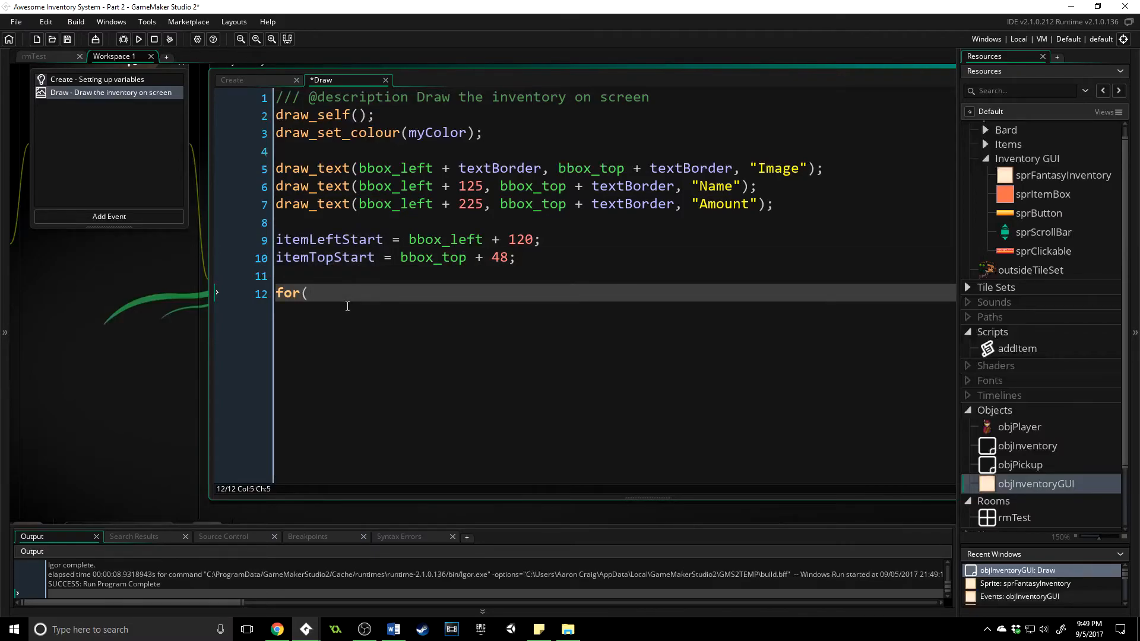
type("i ")
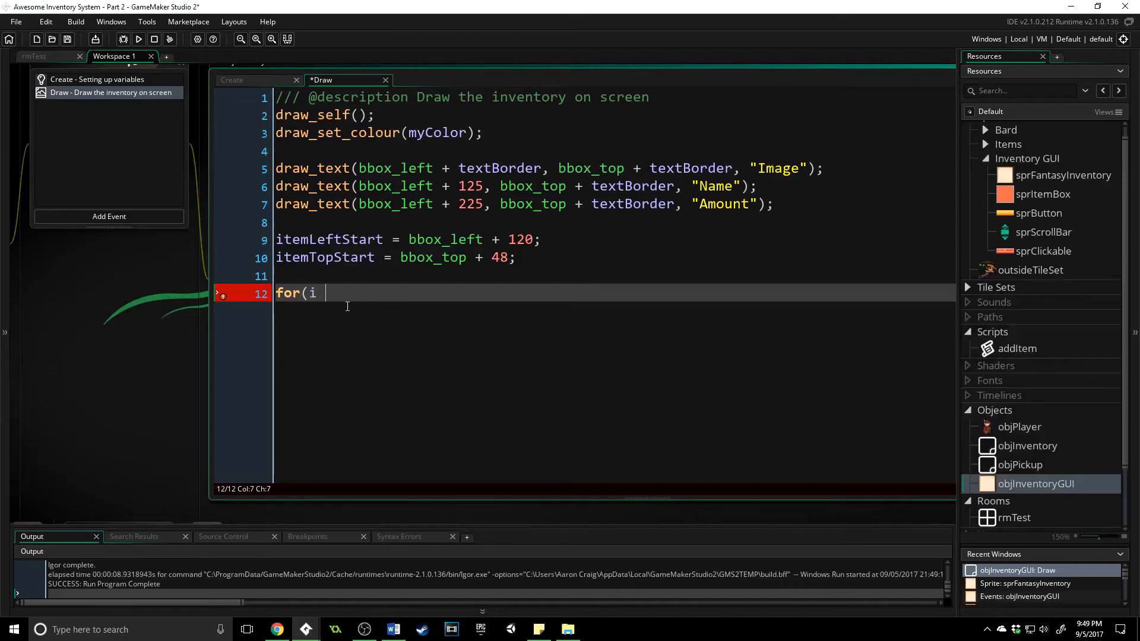
type("= 0; ")
type("i < inven")
type("toryEndAt; ")
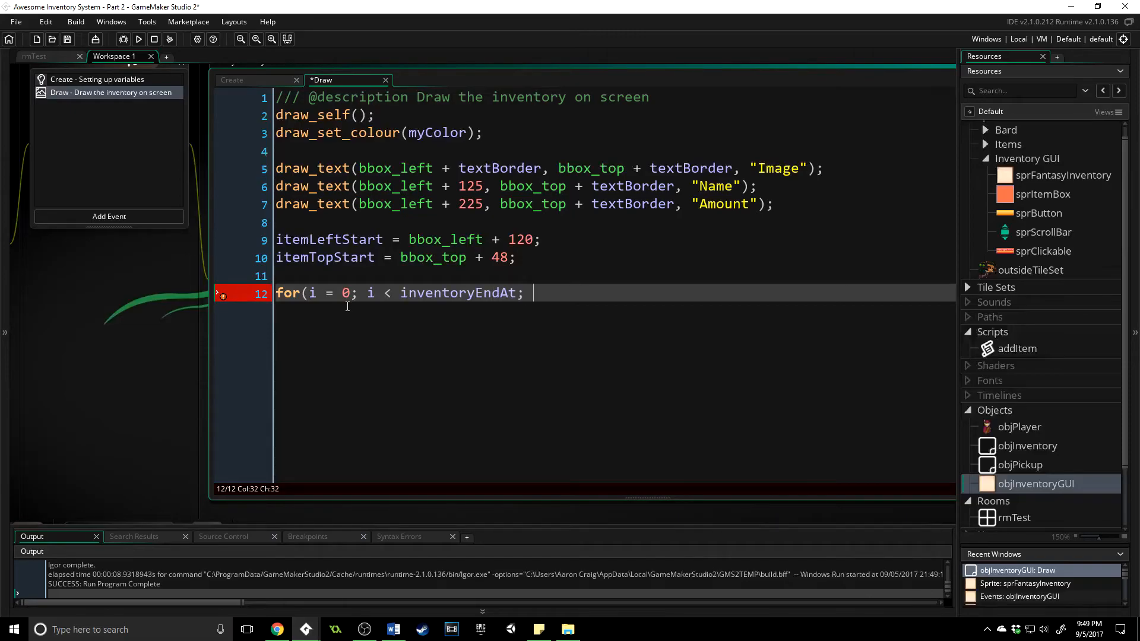
type("++i) {")
- Write a for loop to inventoryEndAt drawing ds_grid_get(myItems, 0, i) each row 32 pixels lower
key("Return")
type("}")
key("Up")
key("End")
key("Return")
type("draw_text(")
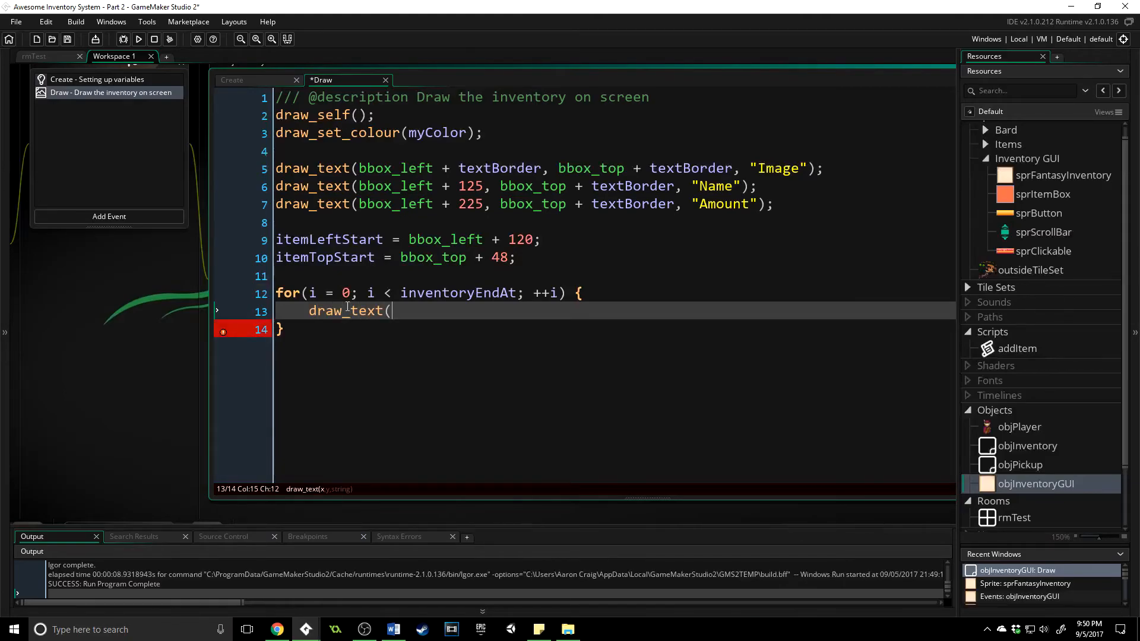
type("itemLeftStar")
type("t, itemT")
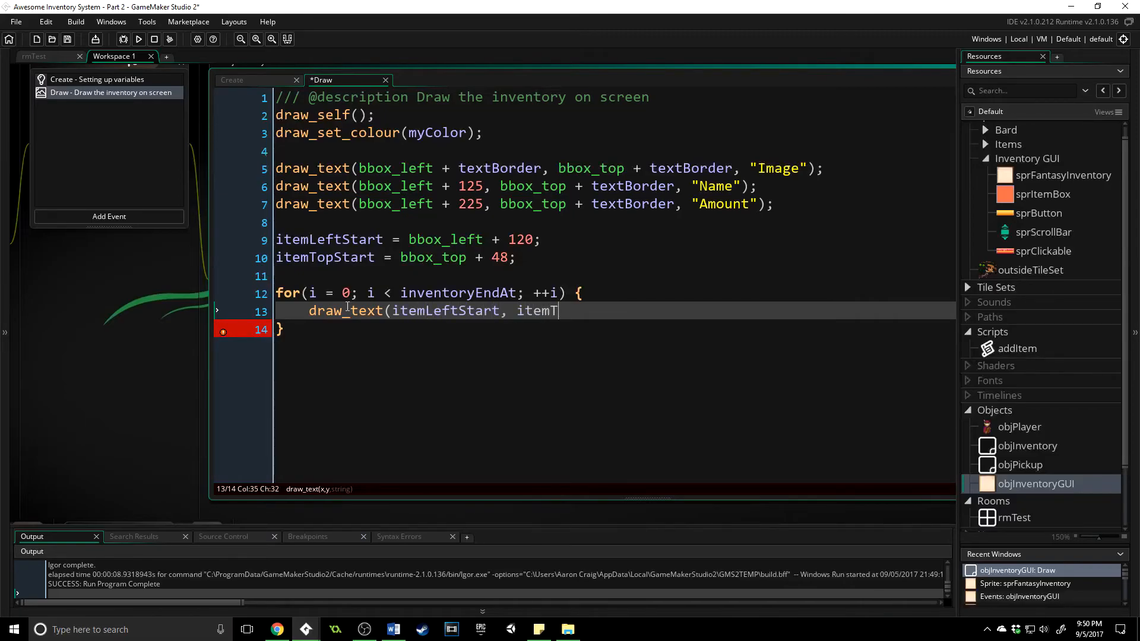
type("opStart + ")
type("(i * ")
type("32)")
left_click(693, 310)
left_click(725, 309)
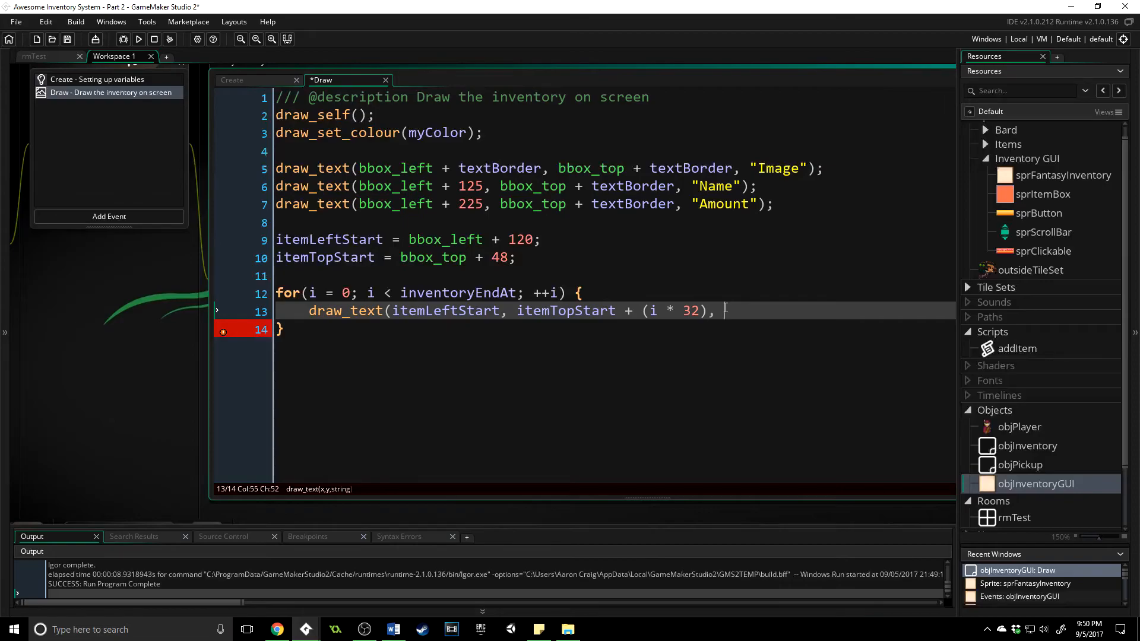
type(", ds_")
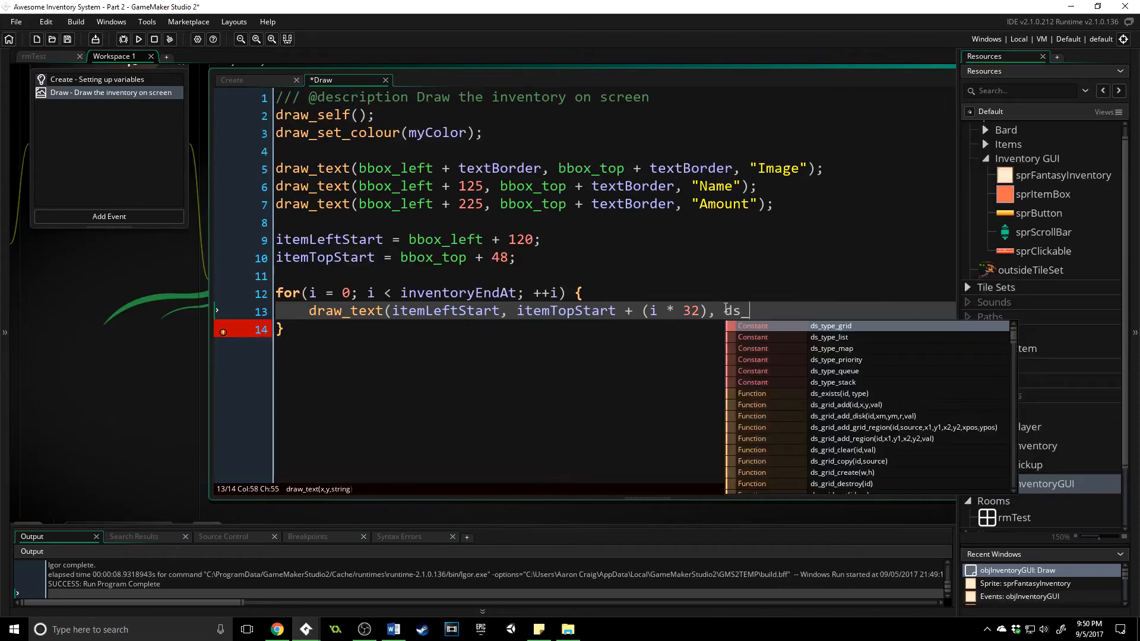
type("grid_get(")
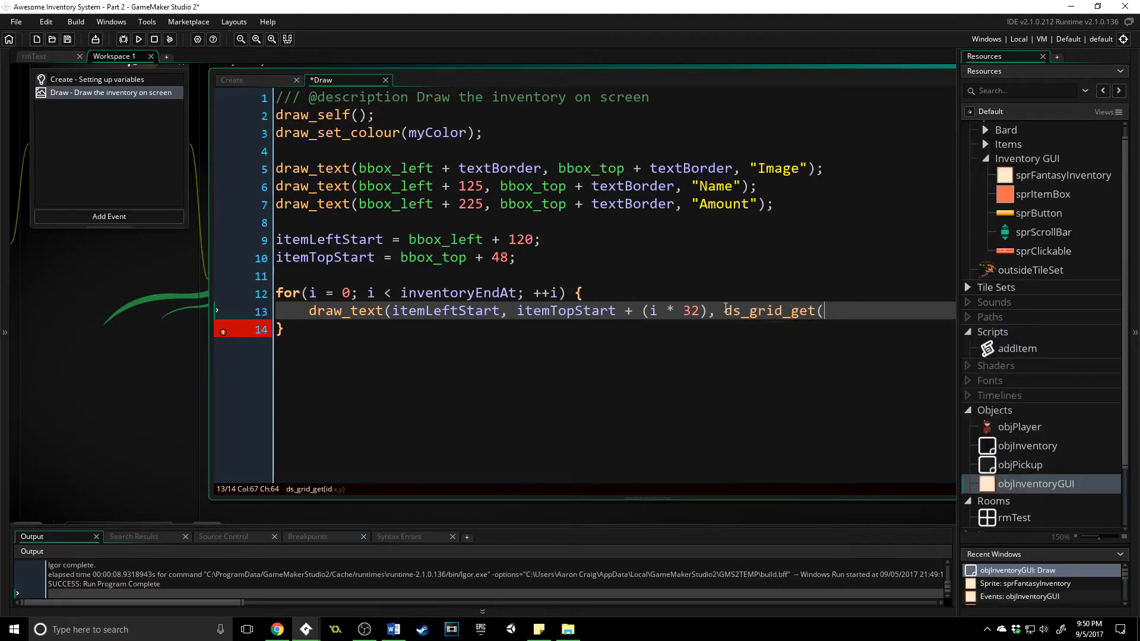
type("myItems, ")
type("0, ")
type("i)")
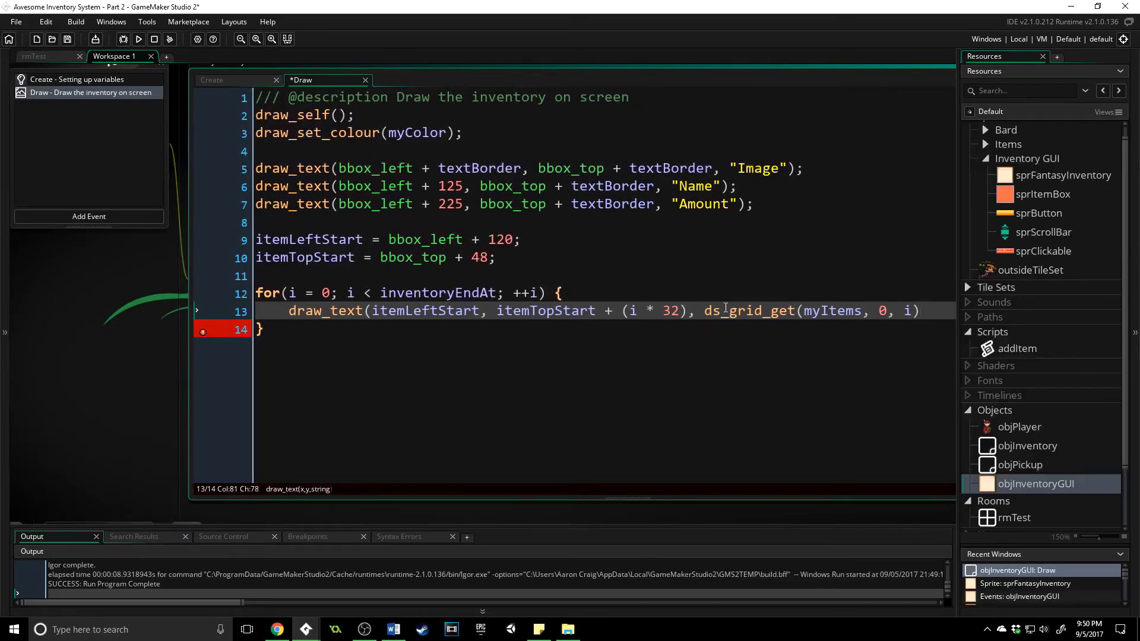
type(")")
type(";")
- Save the project and build-run the game
key("ctrl+s")
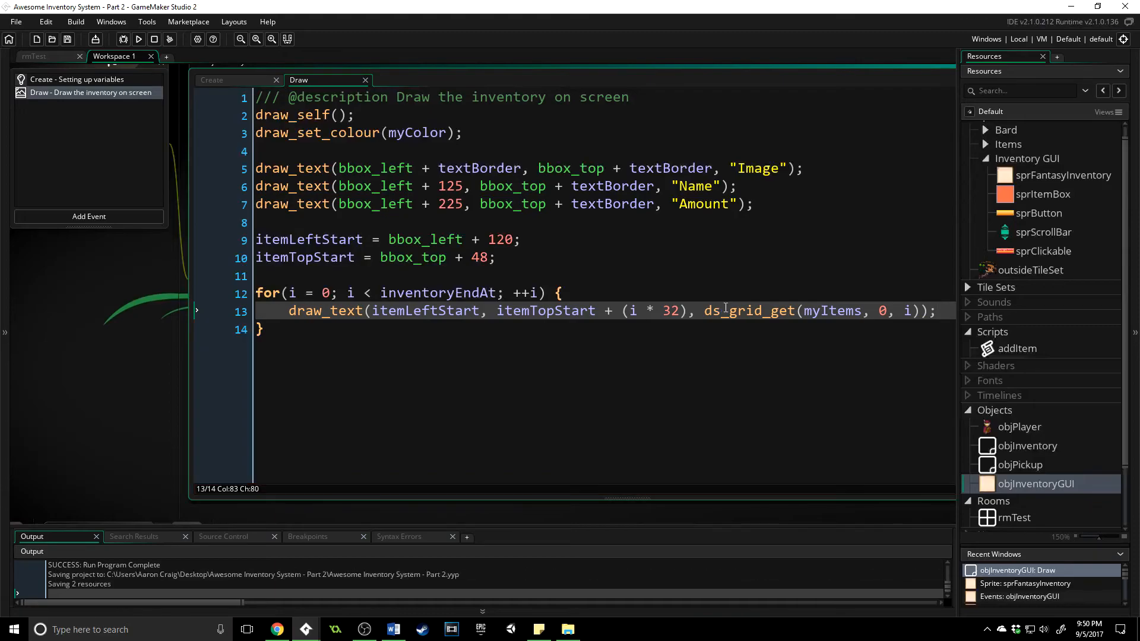
key("F5")
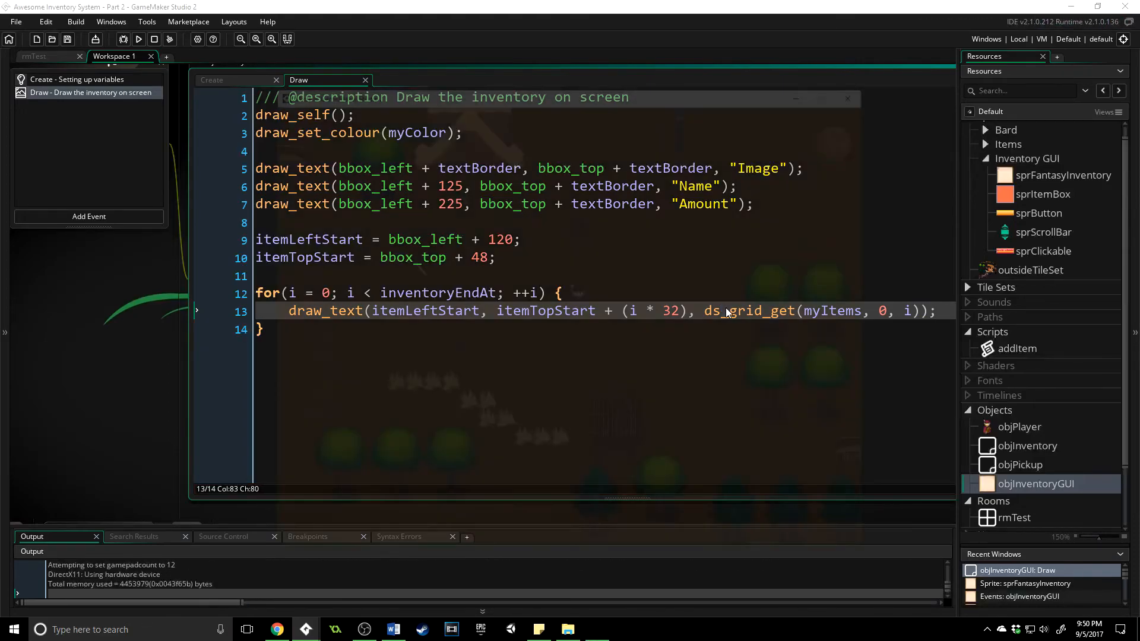
- Toggle the inventory and walk the player around, confirming the Sword entry appears under Name
key("i")
key("Left")
key("Left")
key("Left")
key("Left")
key("Left")
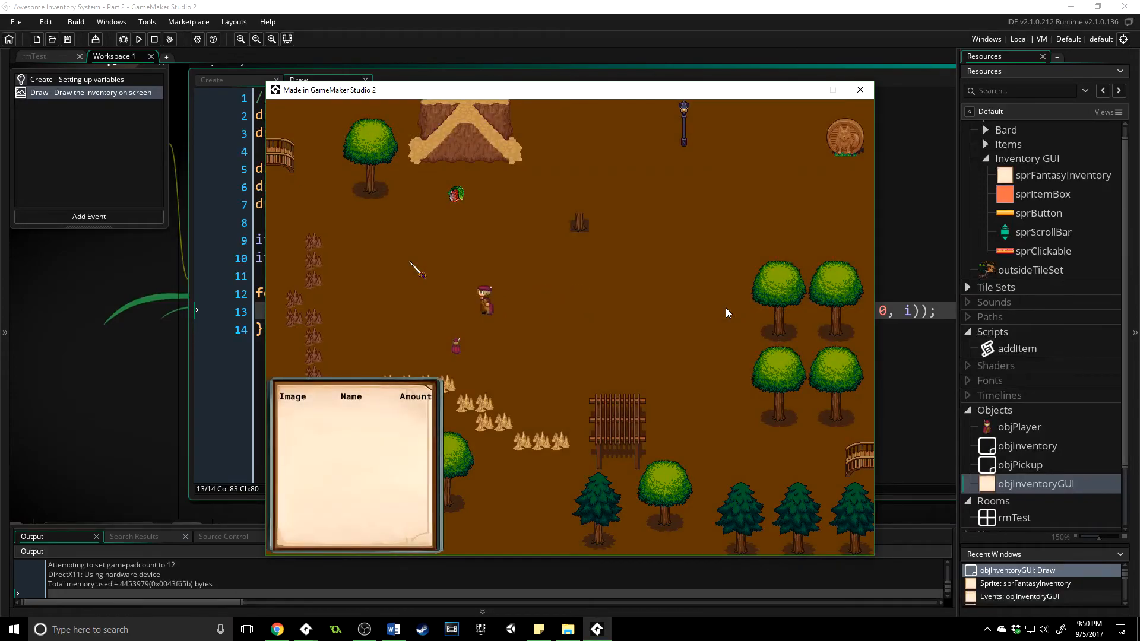
key("Up")
key("Up")
key("Left")
key("i")
key("i")
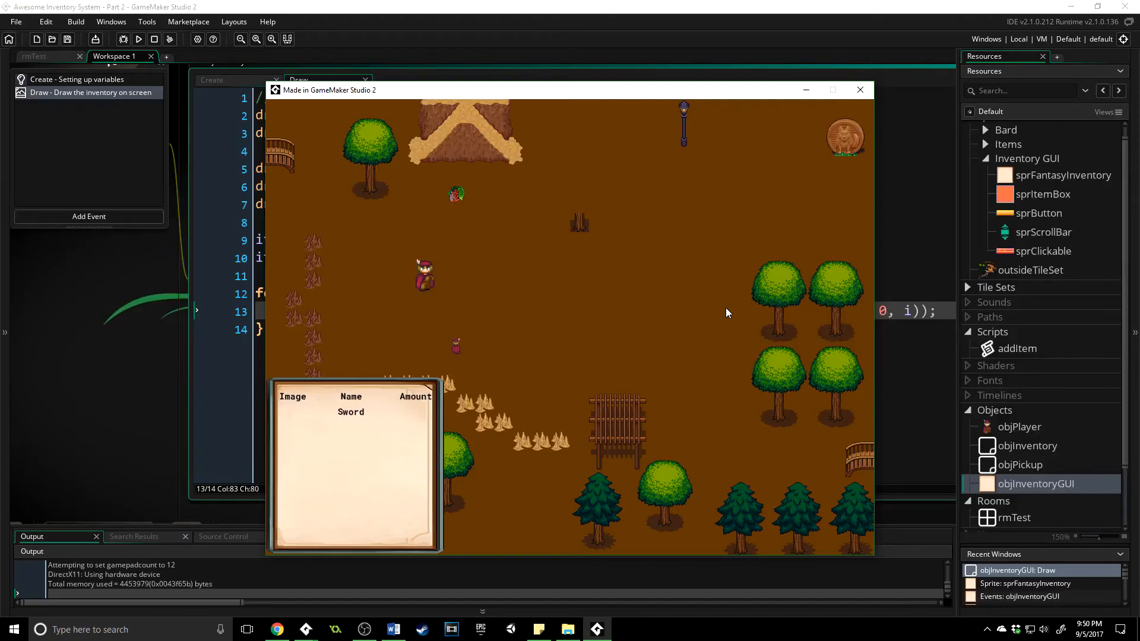
key("i")
- Collect the green and red pickups, then reopen the inventory to see Red Berry and undefined listed
key("Up")
key("Right")
key("Up")
key("Down")
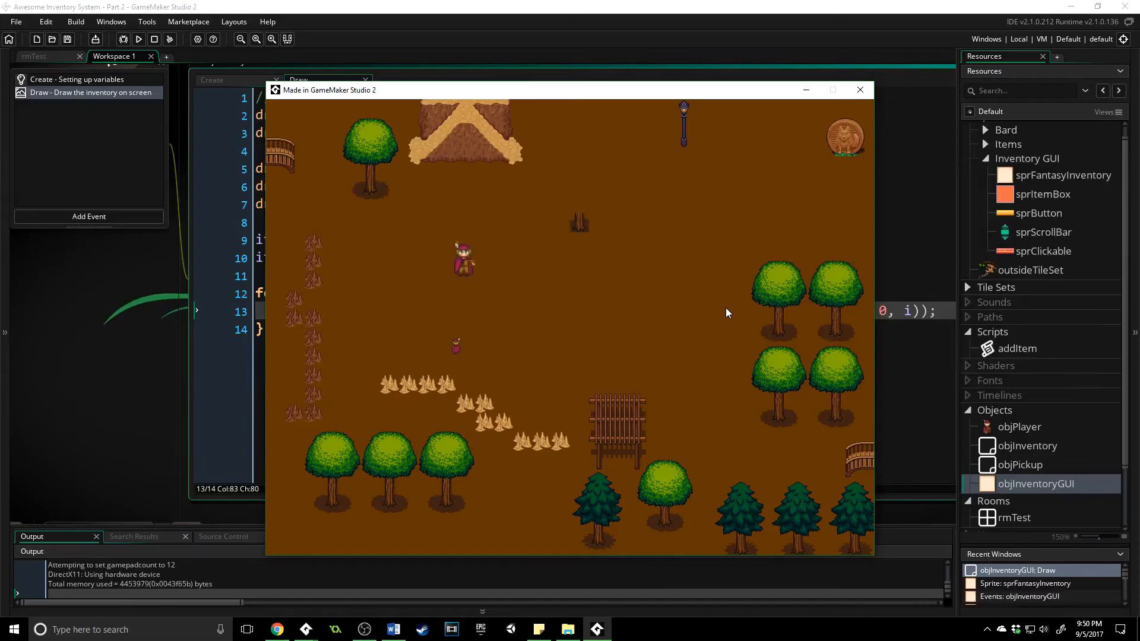
key("Down")
key("i")
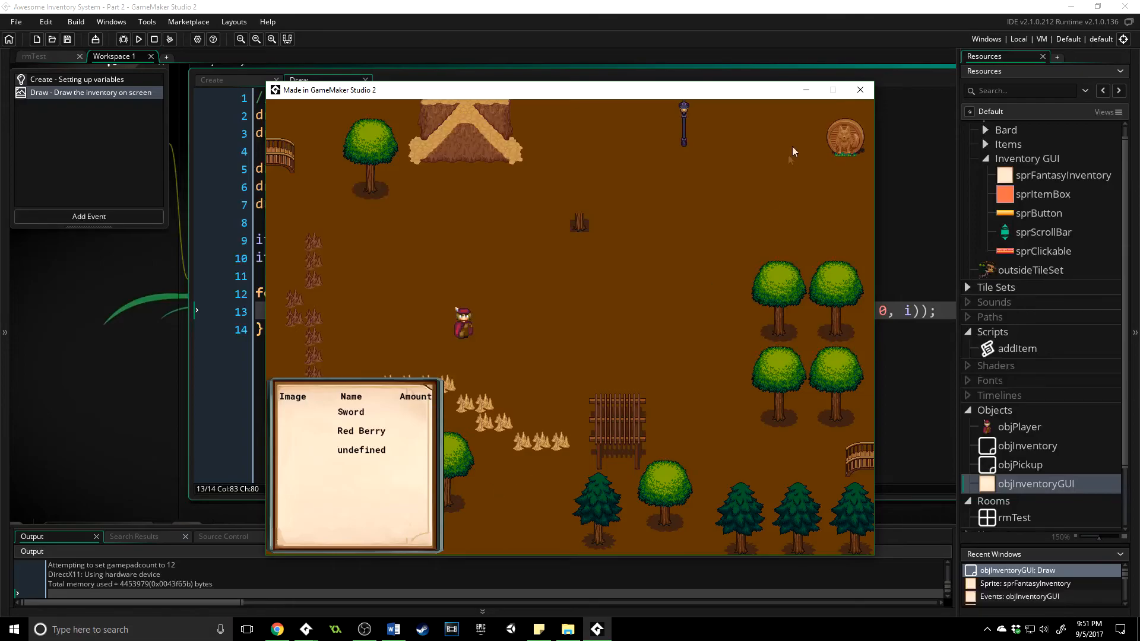
- Close the running game window and return to the Draw event code
left_click(864, 91)
left_click(553, 355)
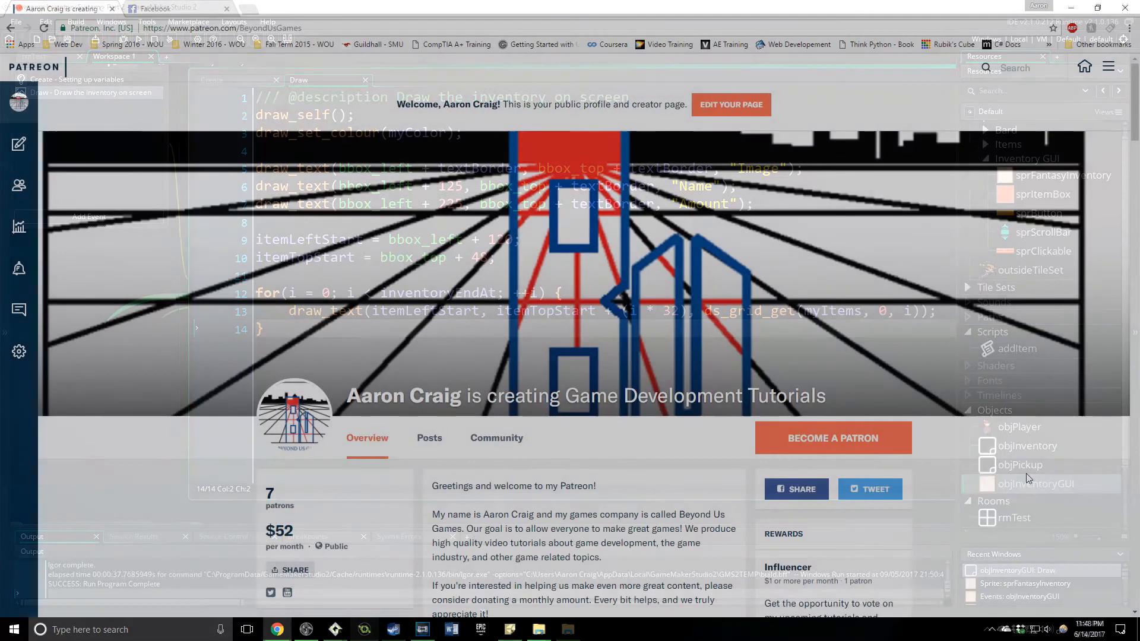
scroll(1024, 474, "down", 3)
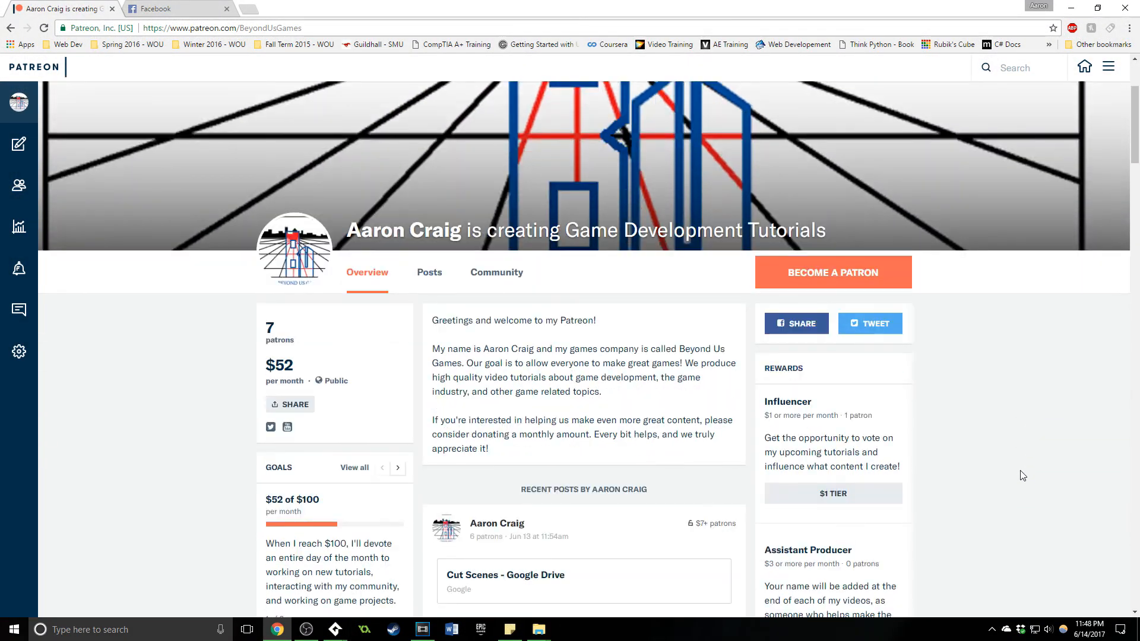
scroll(1019, 470, "down", 3)
scroll(1019, 470, "down", 3)
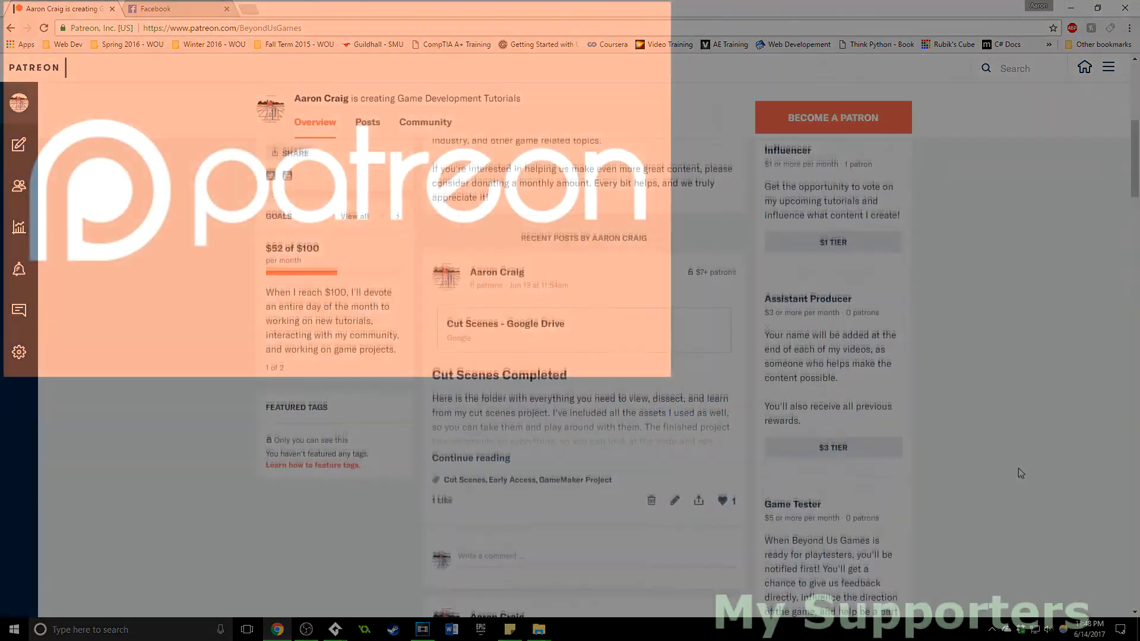